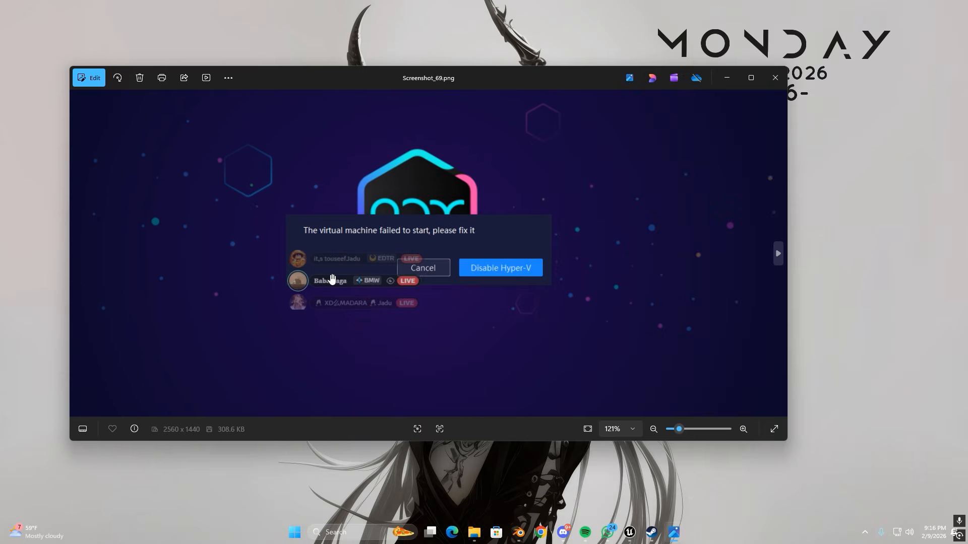
Step: Examine the screenshot of the NoxPlayer virtual machine startup error and close the image
scroll(442, 246, "down", 2)
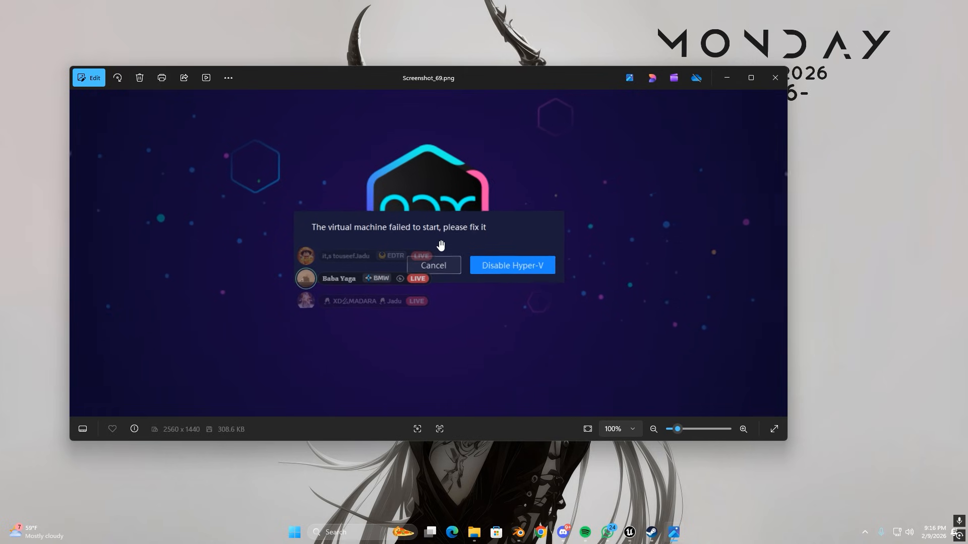
scroll(441, 246, "down", 4)
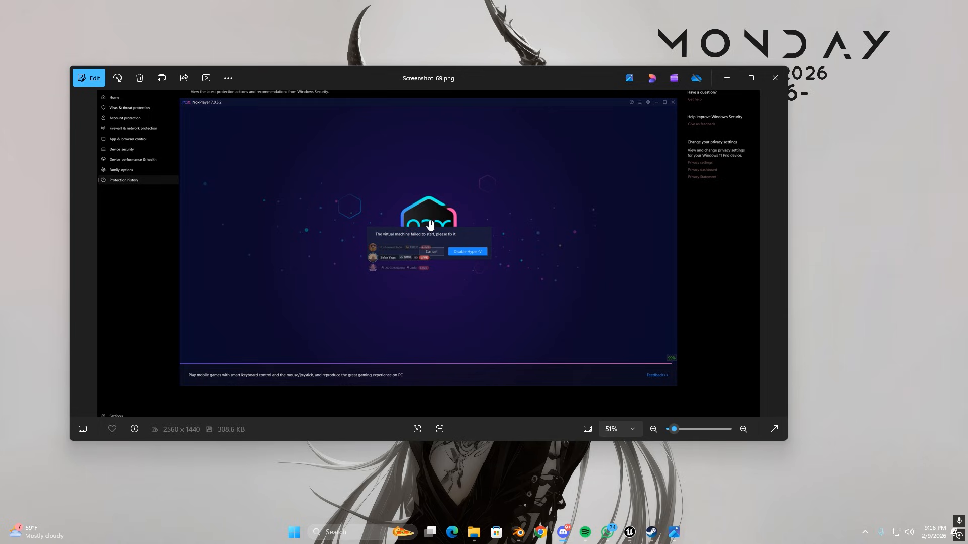
scroll(395, 234, "up", 1)
scroll(399, 255, "up", 1)
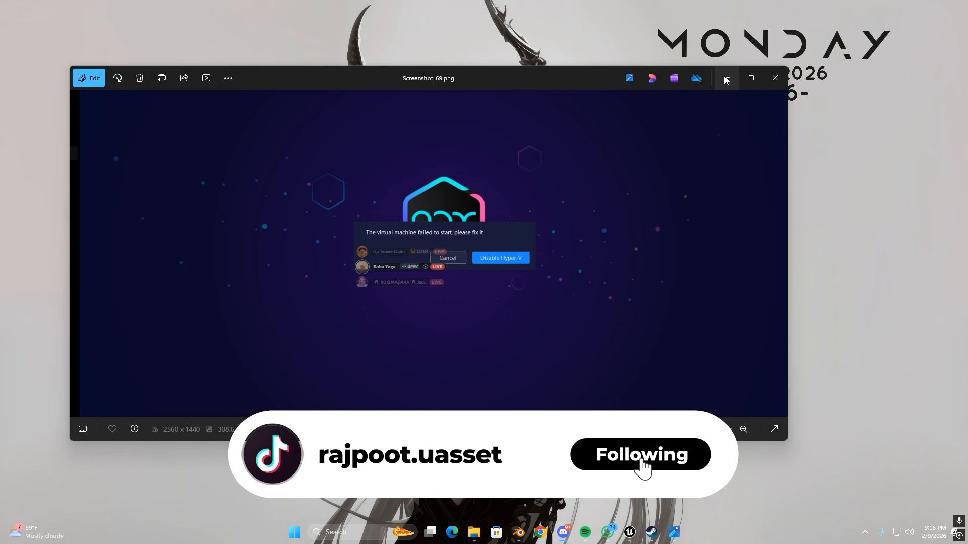
left_click(771, 84)
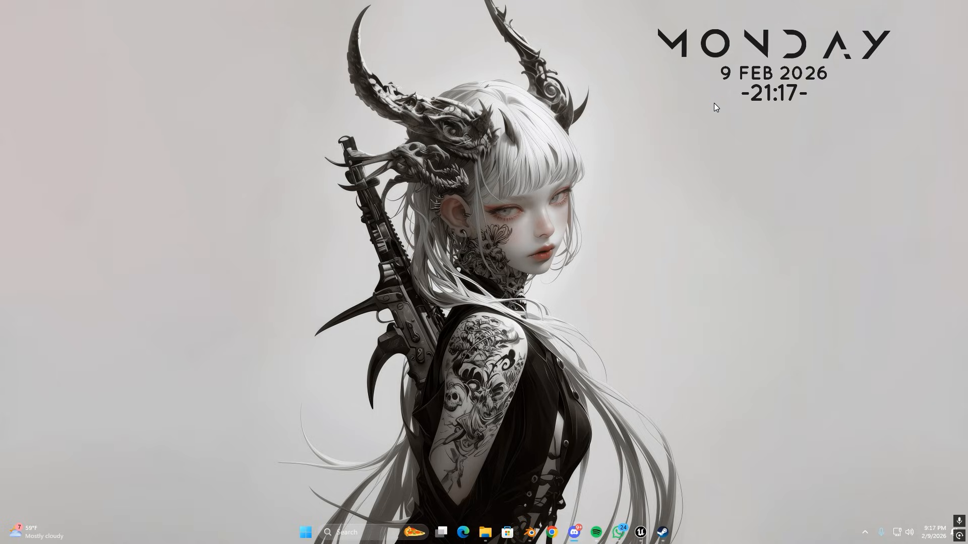
Step: Check the CPU's virtualization status in Task Manager's performance details and close Task Manager
key("ctrl+shift+Escape")
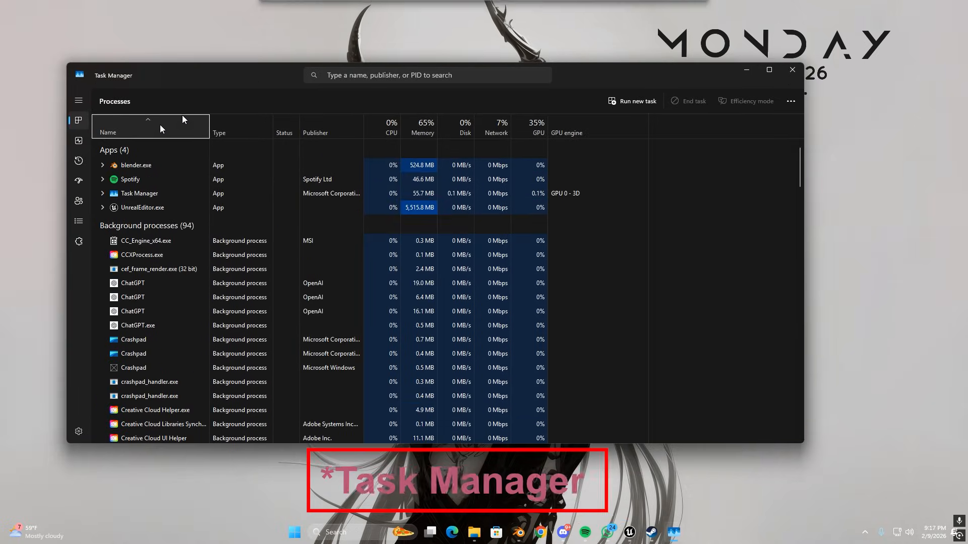
left_click(79, 140)
left_click(126, 130)
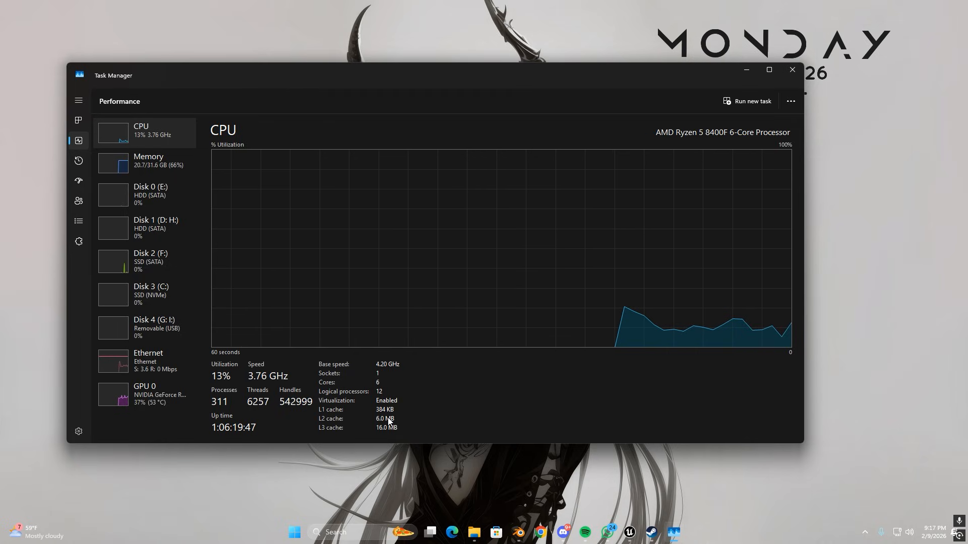
left_click(792, 71)
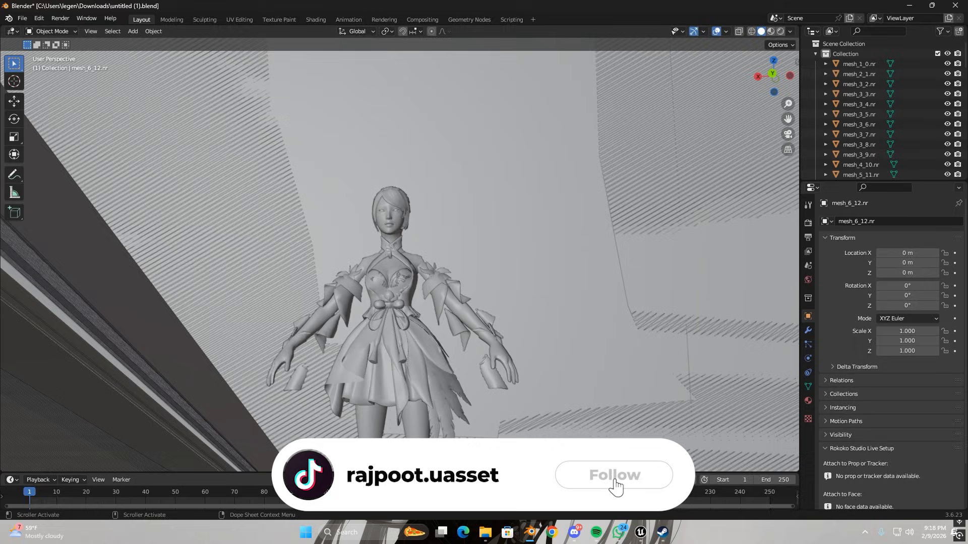
Step: Delete the large background meshes surrounding the character in the Blender scene
middle_click_drag(390, 316, 338, 346)
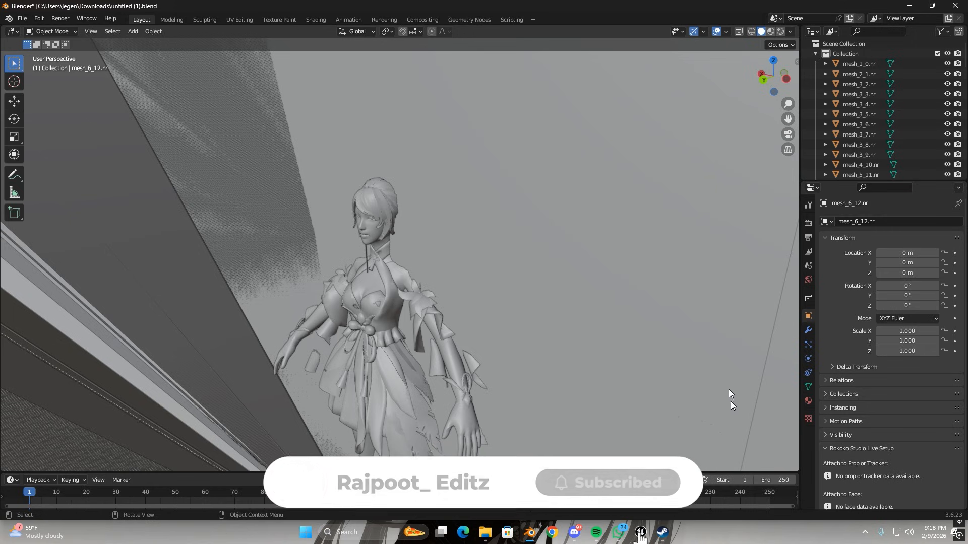
key("F12")
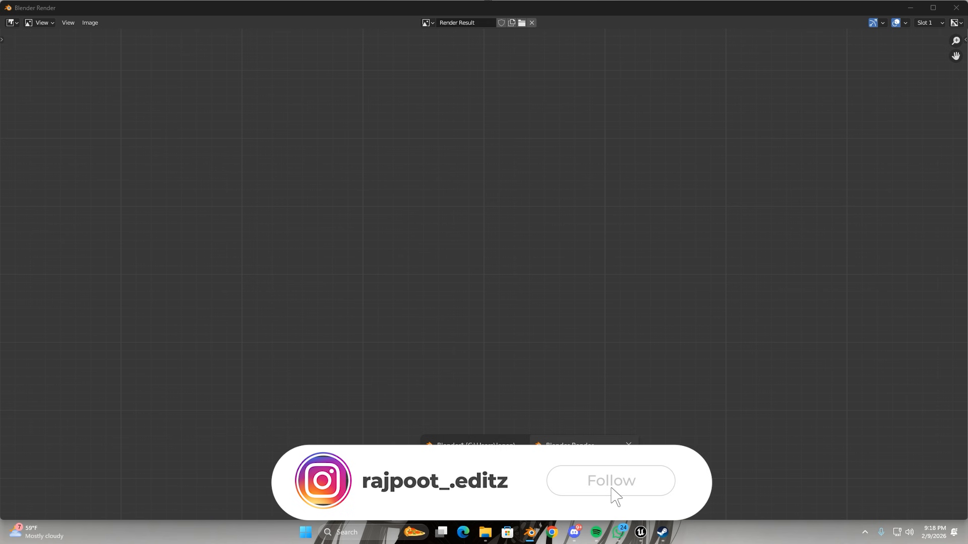
middle_click_drag(426, 262, 458, 240)
scroll(463, 224, "up", 4)
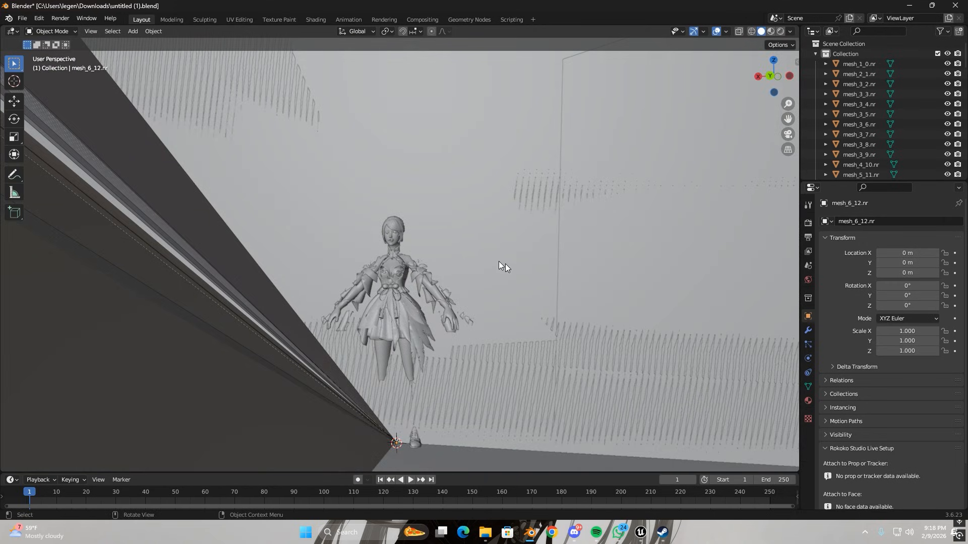
key("Delete")
left_click_drag(213, 141, 181, 200)
key("Delete")
middle_click_drag(151, 314, 313, 315)
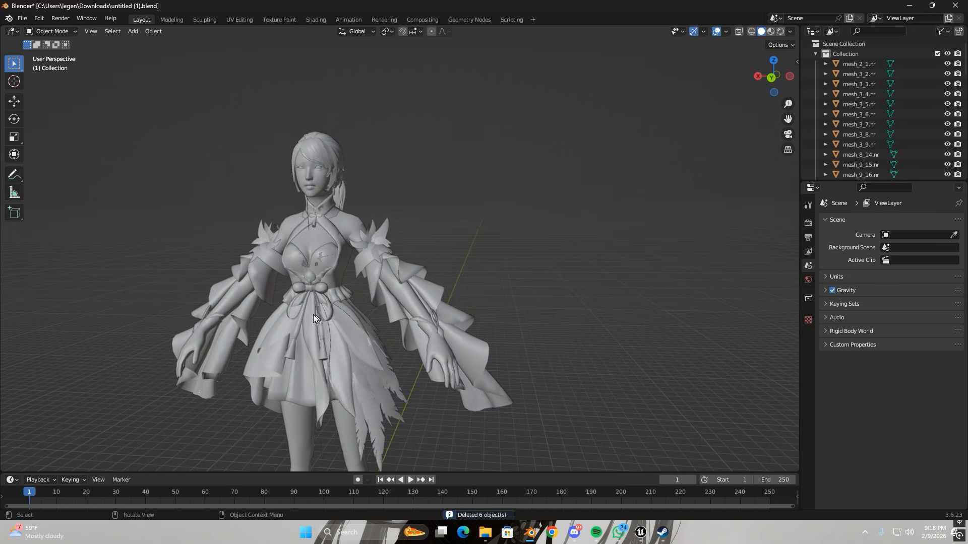
Step: Select the skirt mesh and switch the viewport to Material Preview shading
scroll(313, 314, "up", 3)
left_click_drag(787, 118, 859, 76)
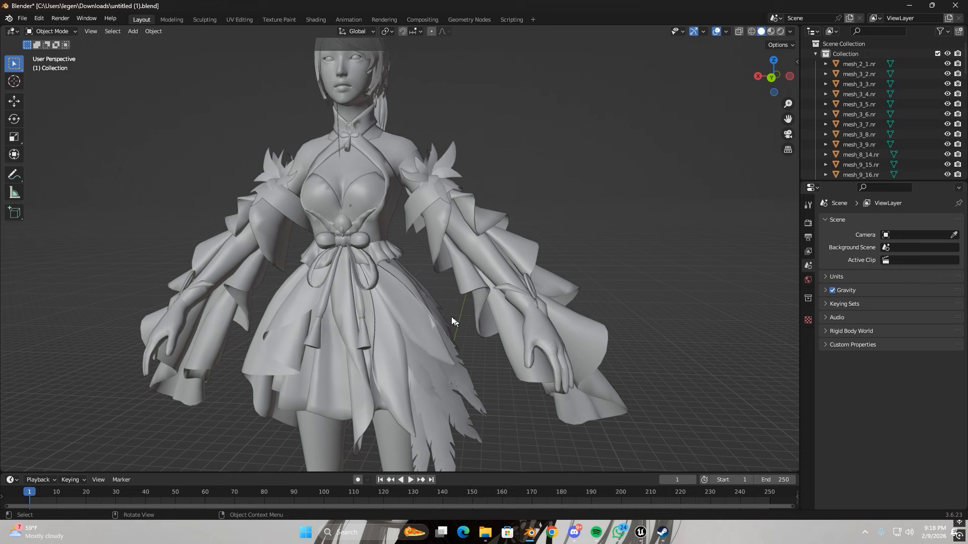
left_click(383, 294)
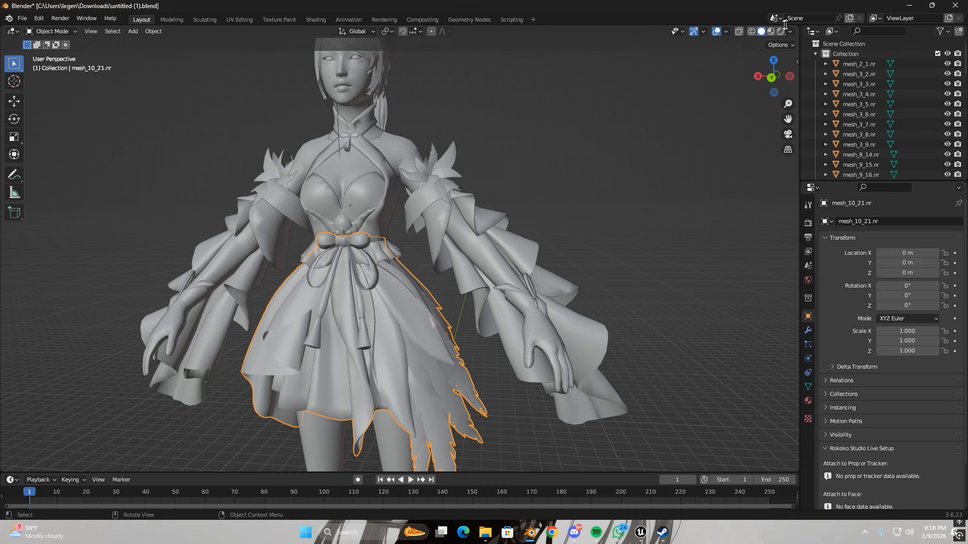
left_click(771, 31)
middle_click_drag(409, 255, 388, 252)
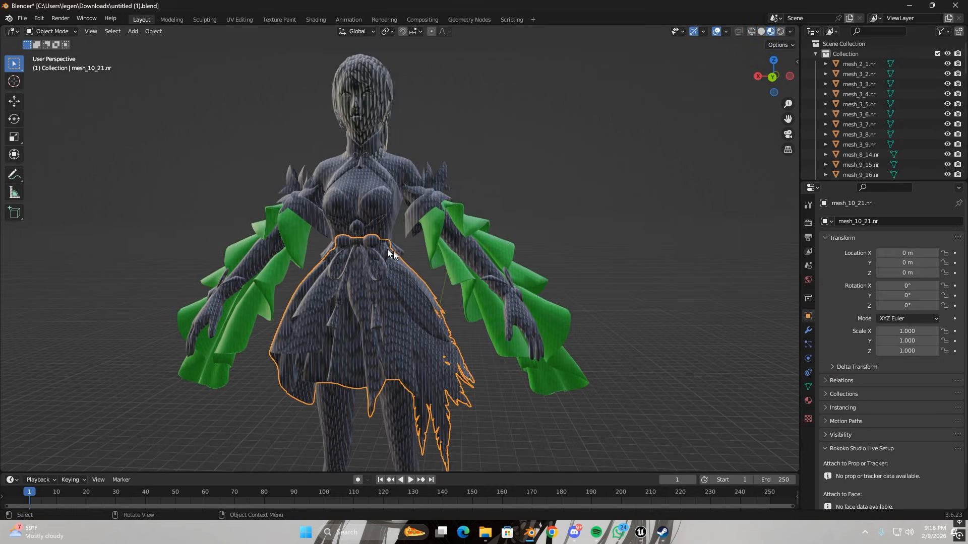
middle_click_drag(397, 306, 377, 300)
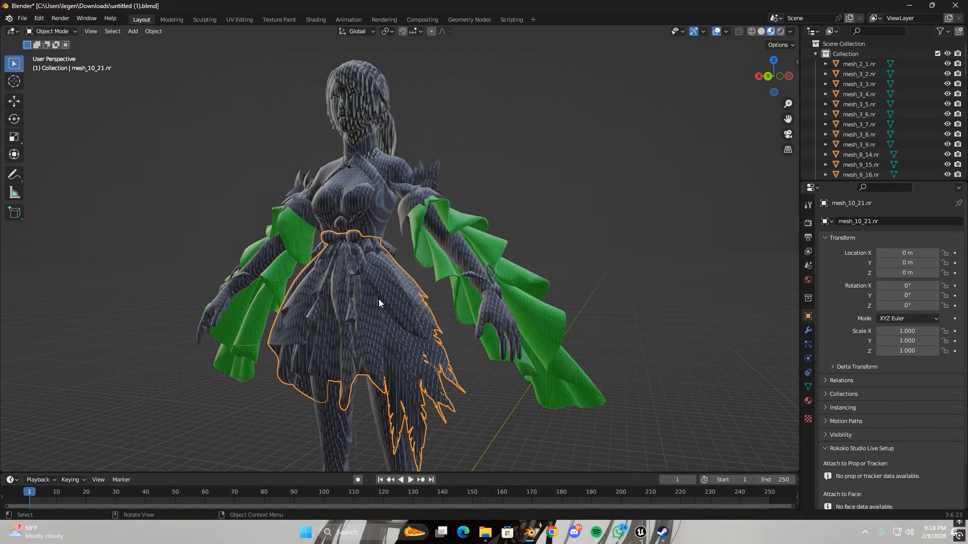
Step: Show the skirt mesh's full UV map list and make uv_5 its active render map
key("alt+a")
left_click(428, 301)
left_click(808, 386)
left_click(841, 374)
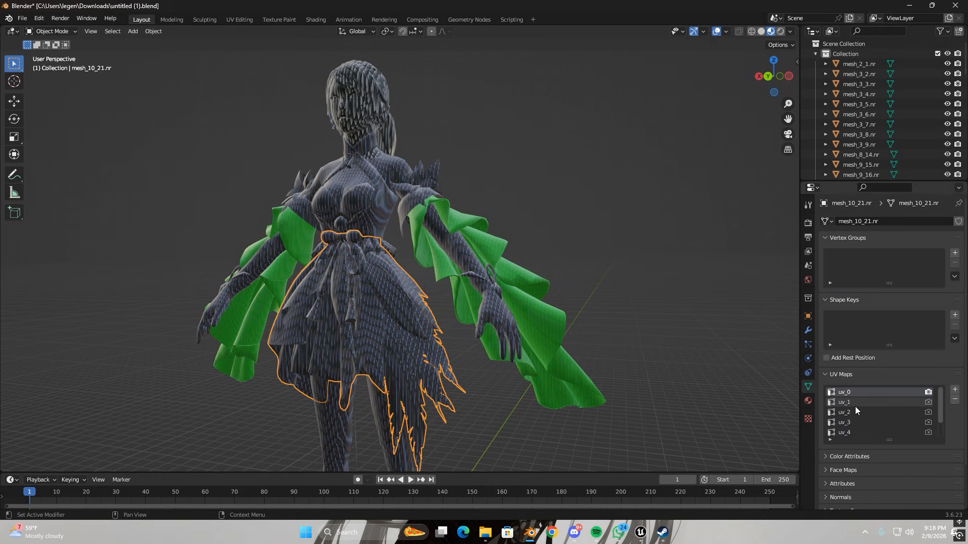
left_click_drag(882, 438, 877, 482)
scroll(501, 312, "down", 1)
middle_click_drag(501, 312, 435, 328)
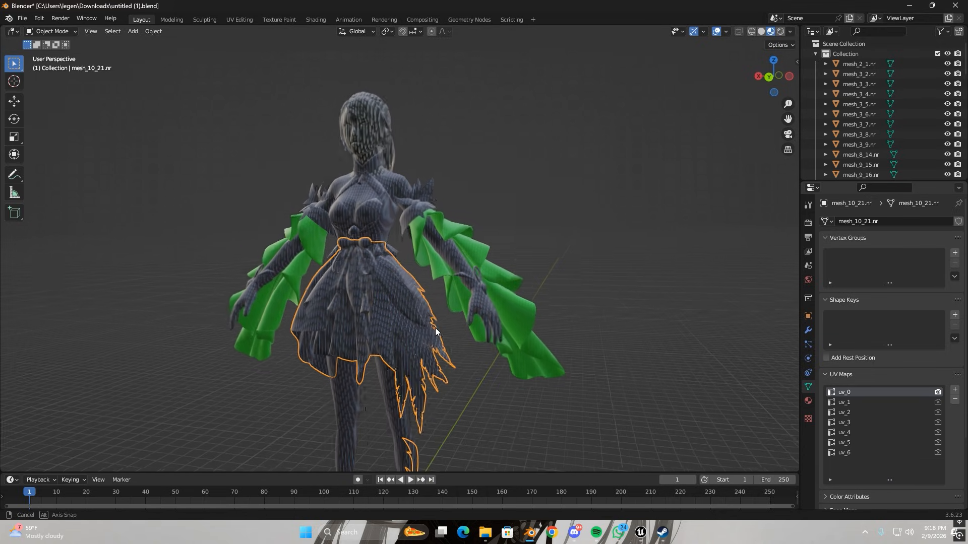
left_click(846, 443)
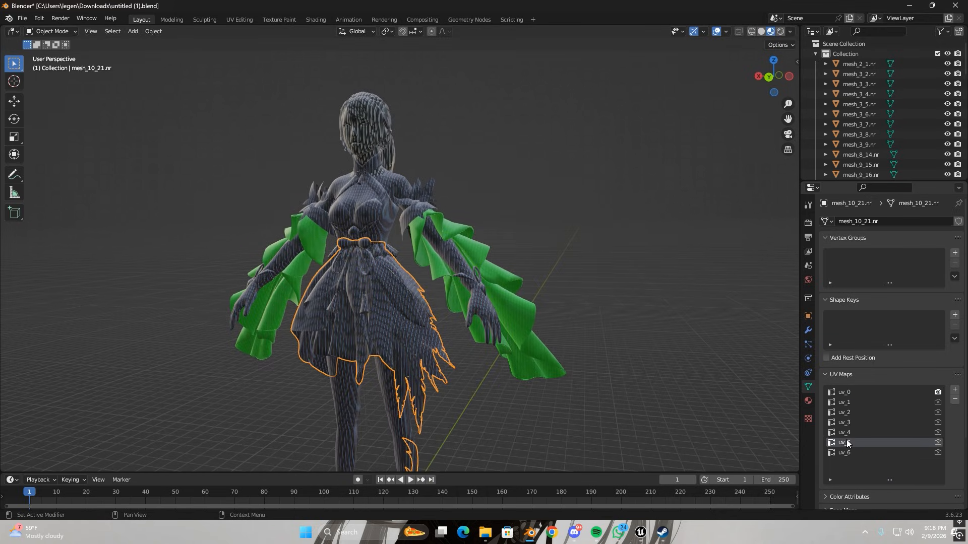
left_click(938, 442)
Step: Check the skirt's texture with a cancelled trial move and hide the textured skirt
key("g")
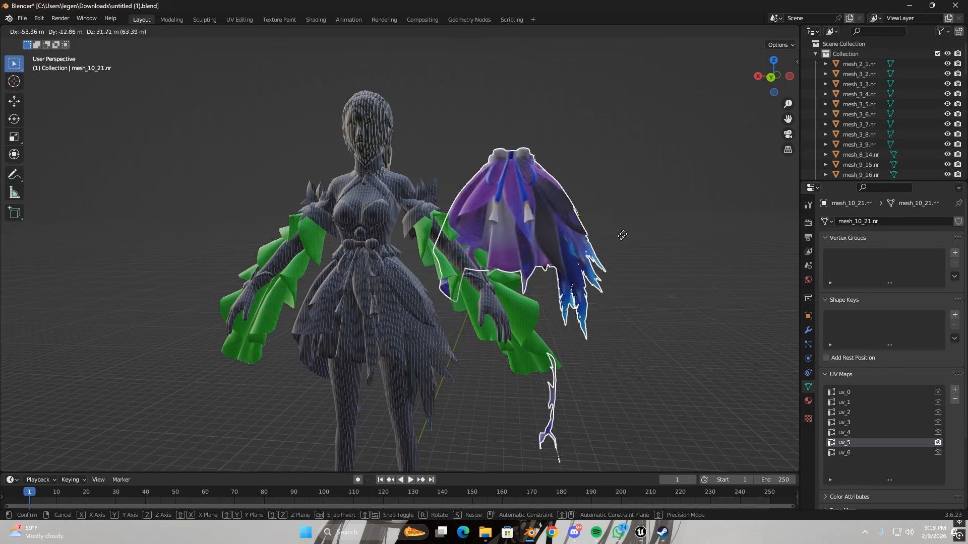
right_click(676, 195)
middle_click_drag(449, 235, 431, 229)
key("alt+a")
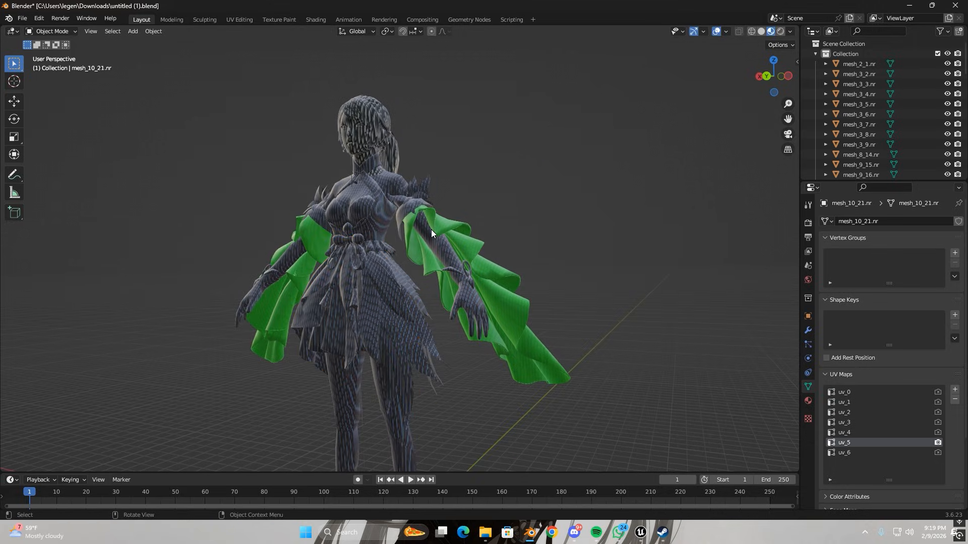
Step: Delete the duplicate skirt meshes remaining on the character
left_click(370, 287)
key("Delete")
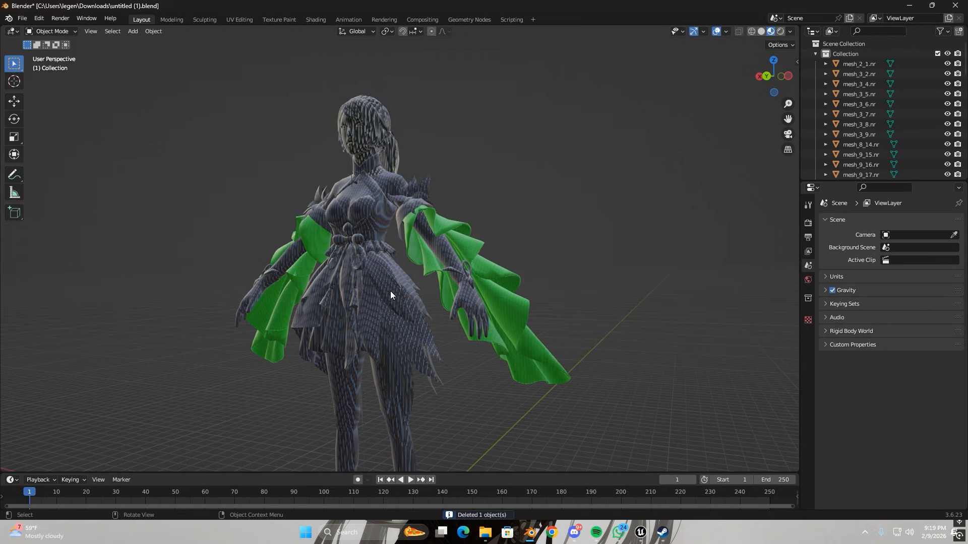
left_click(401, 298)
key("Delete")
middle_click_drag(396, 310, 409, 319)
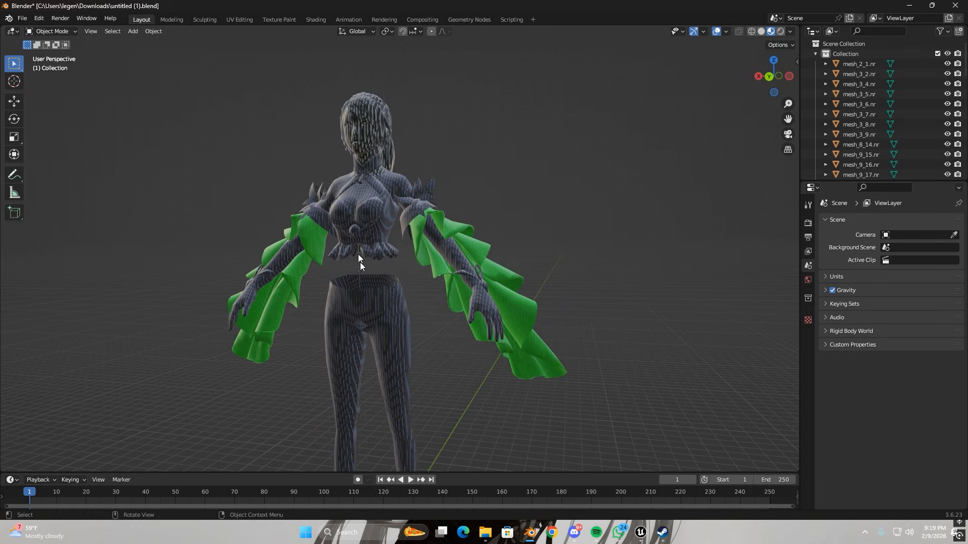
Step: Make uv_5 the active render map of the bodice-and-gloves mesh, checking its texture with a cancelled trial move
middle_click_drag(361, 261, 454, 257)
left_click(373, 234)
scroll(426, 252, "up", 4)
left_click(938, 443)
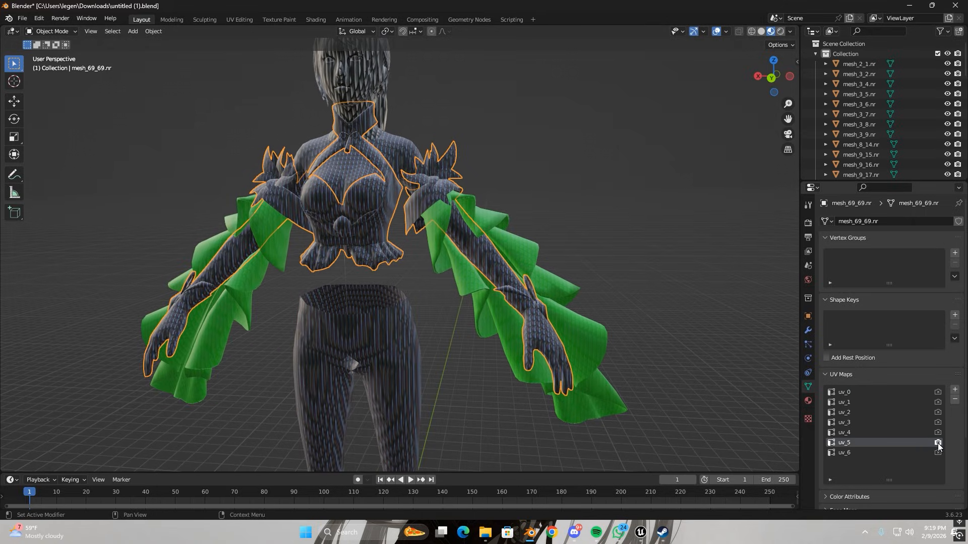
key("g")
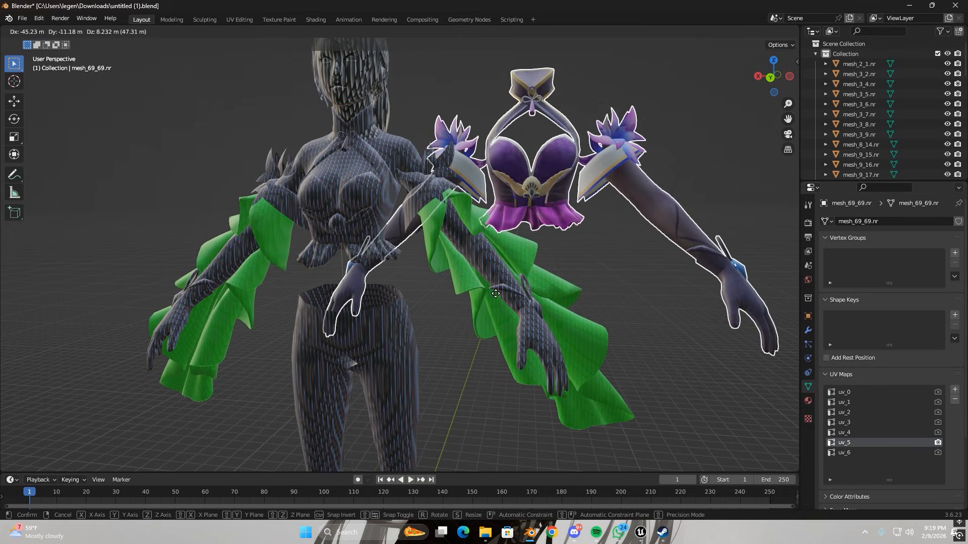
key("Escape")
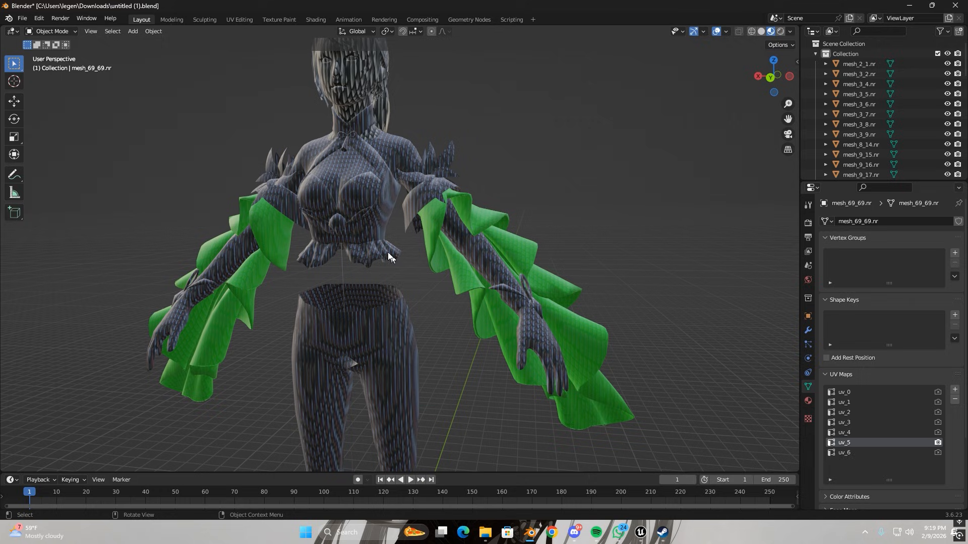
Step: Delete the duplicate bodice-and-gloves meshes remaining on the character
left_click(376, 247)
key("alt+a")
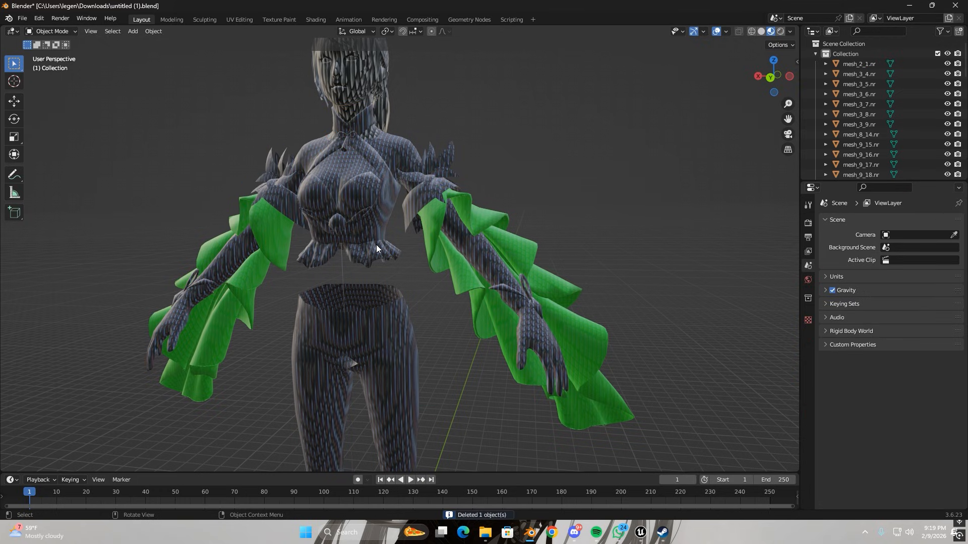
left_click(377, 244)
key("Delete")
Step: Make uv_5 the active render map of the green ruffled sleeves mesh and cancel a trial move of it
left_click(438, 266)
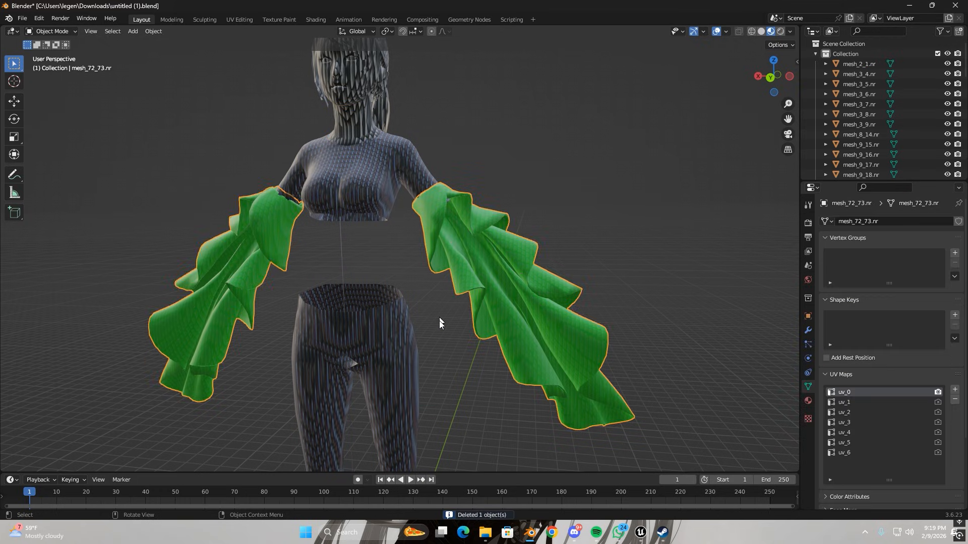
middle_click_drag(439, 321, 426, 327)
left_click(908, 443)
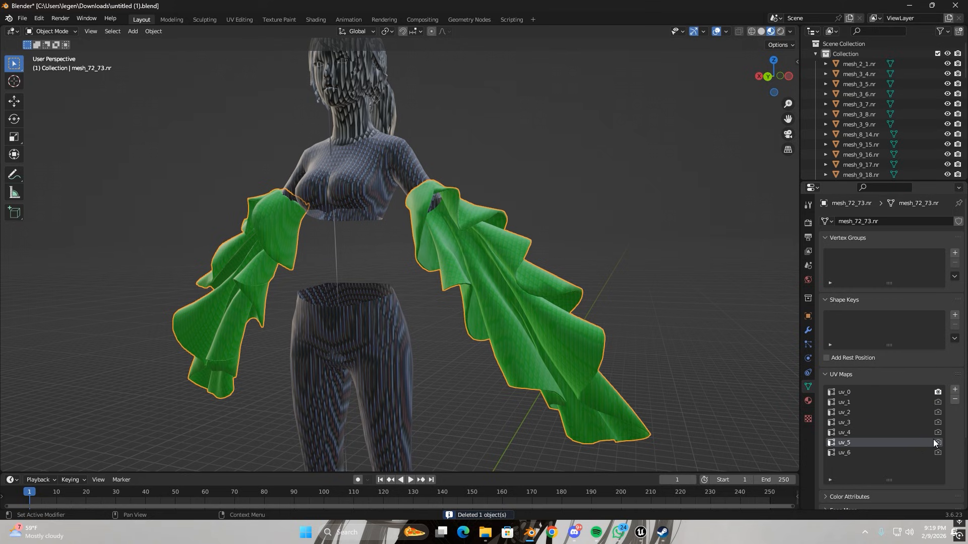
left_click(937, 443)
key("shift+d")
right_click(530, 247)
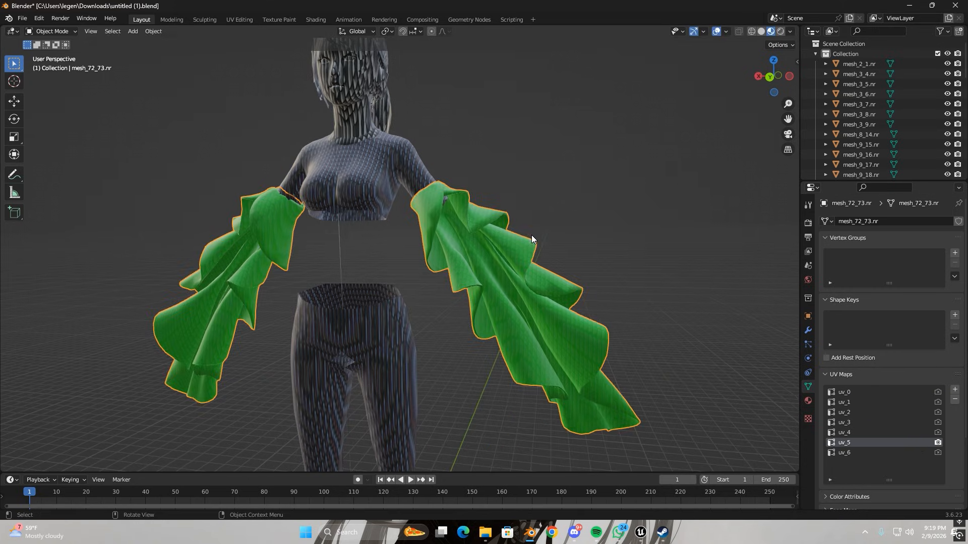
middle_click_drag(500, 253, 504, 296)
Step: Delete the duplicate ruffled sleeve meshes from the character's arms
key("Delete")
left_click(506, 297)
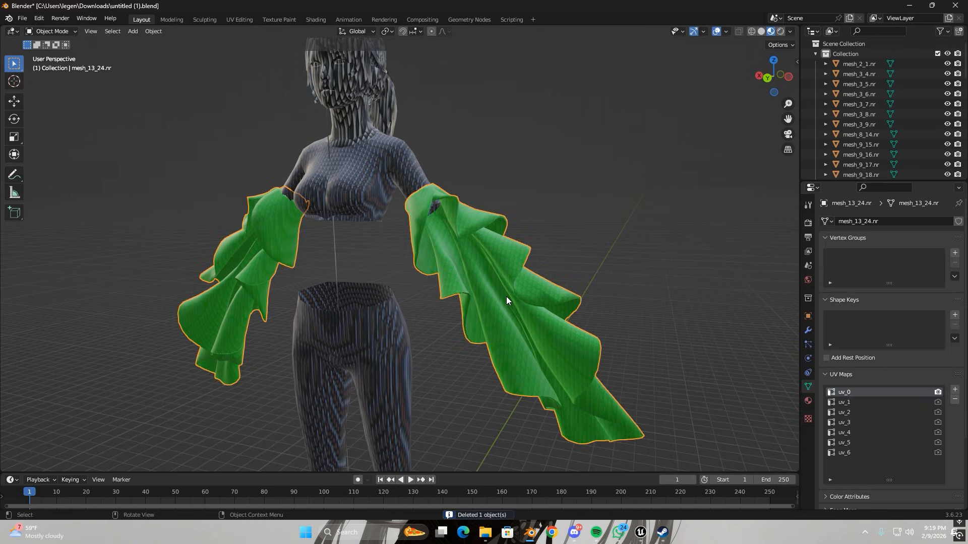
key("Delete")
left_click(516, 331)
key("Delete")
scroll(513, 334, "down", 2)
middle_click_drag(513, 334, 457, 343)
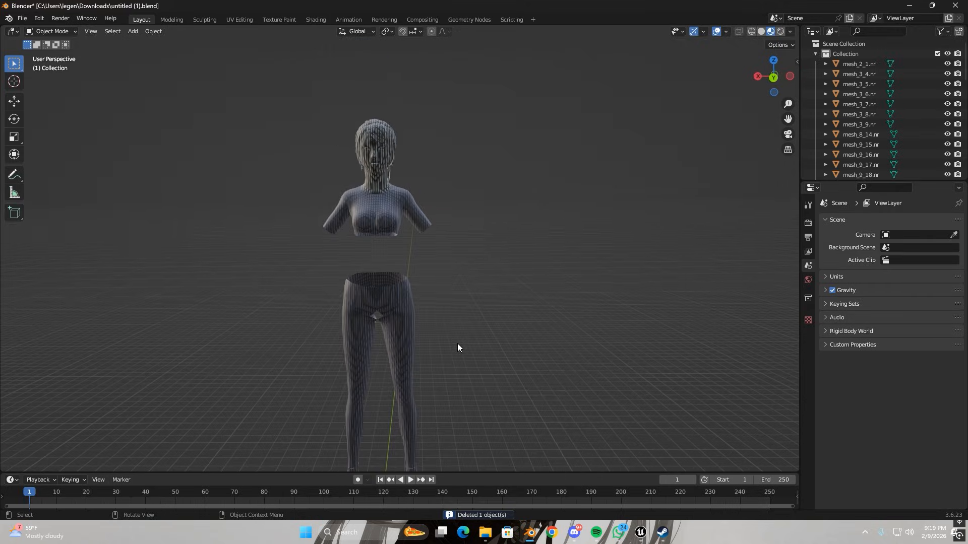
Step: Make uv_5 the active render map of the legs mesh, checking its texture with a cancelled trial move
left_click(392, 314)
middle_click_drag(391, 313, 434, 332)
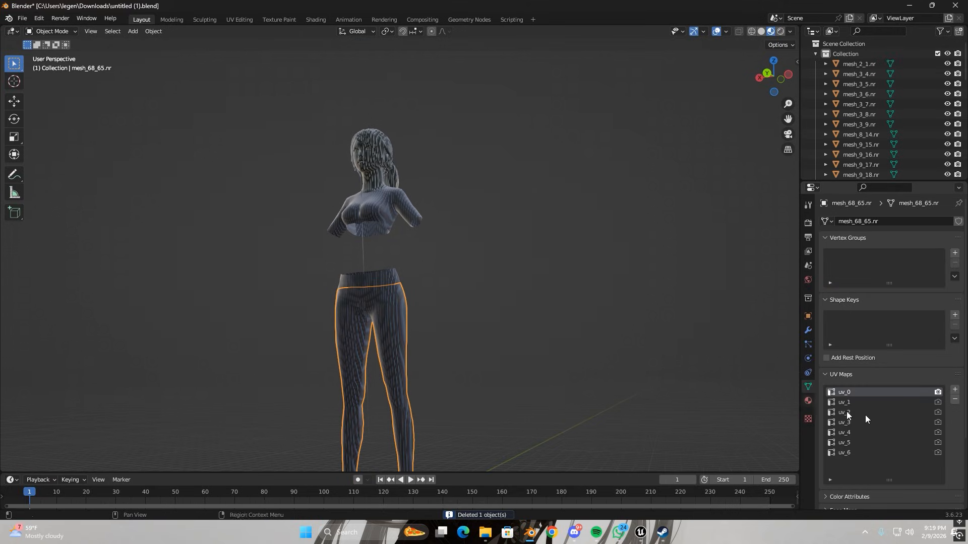
left_click(884, 441)
left_click(937, 443)
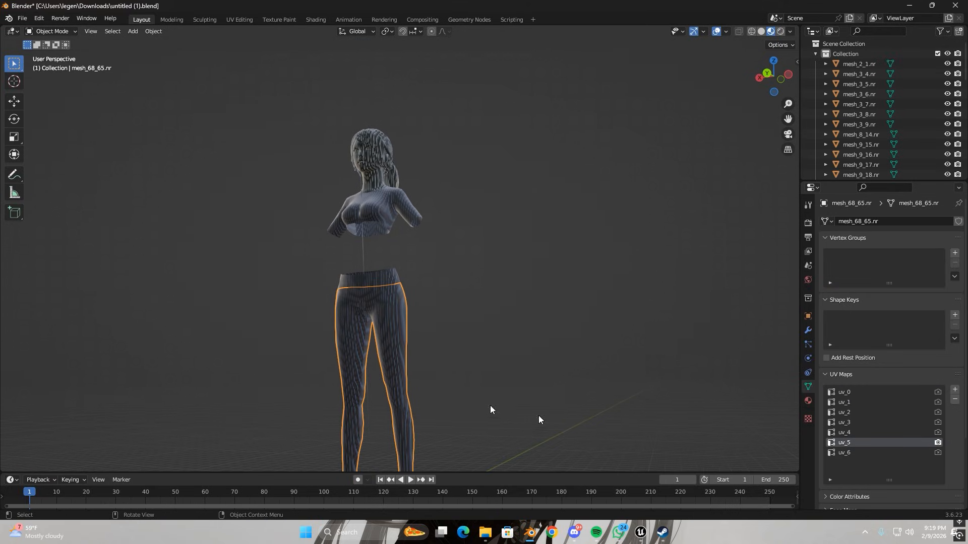
middle_click_drag(493, 410, 434, 376)
key("g")
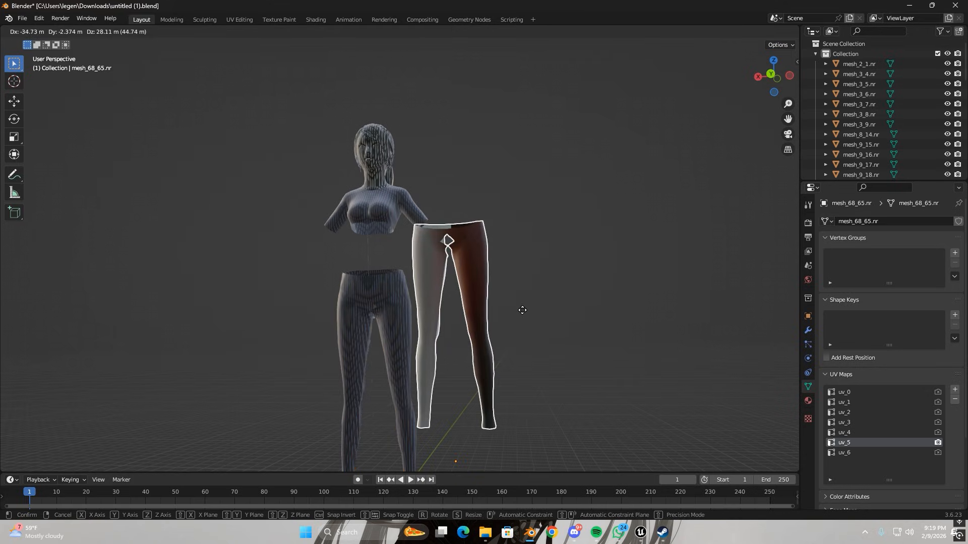
right_click(523, 310)
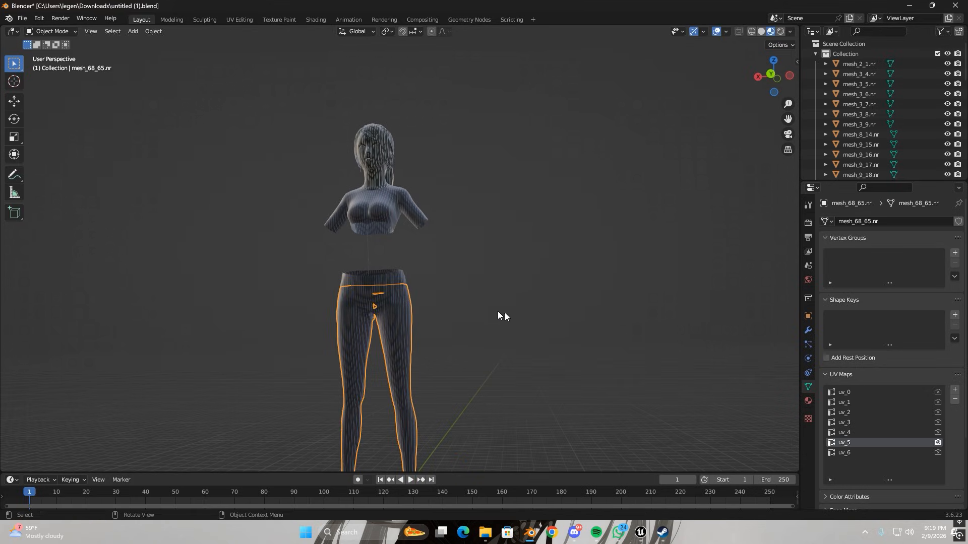
Step: Hide the finished legs mesh and delete the duplicate leg meshes behind it
left_click(377, 335)
left_click(387, 345)
key("Delete")
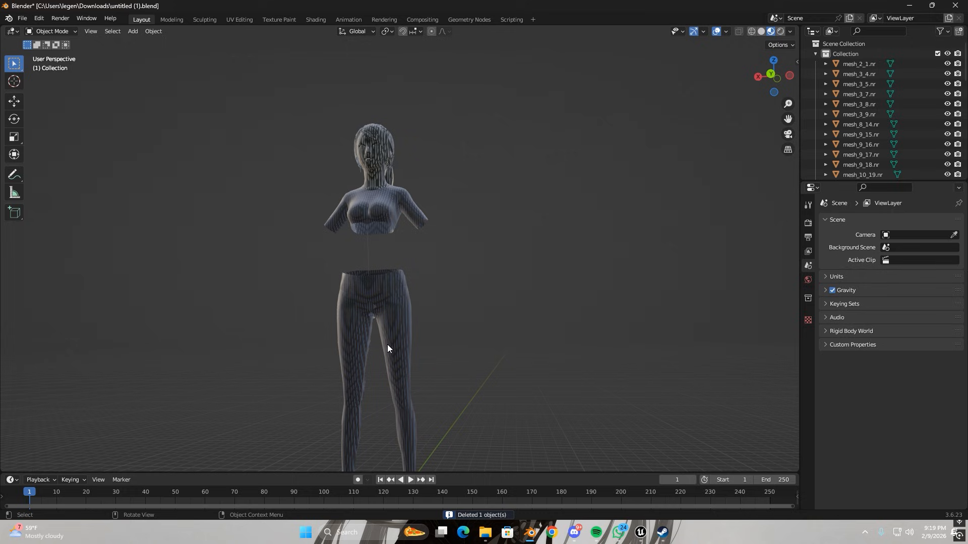
key("ctrl+z")
key("Delete")
scroll(387, 347, "down", 2)
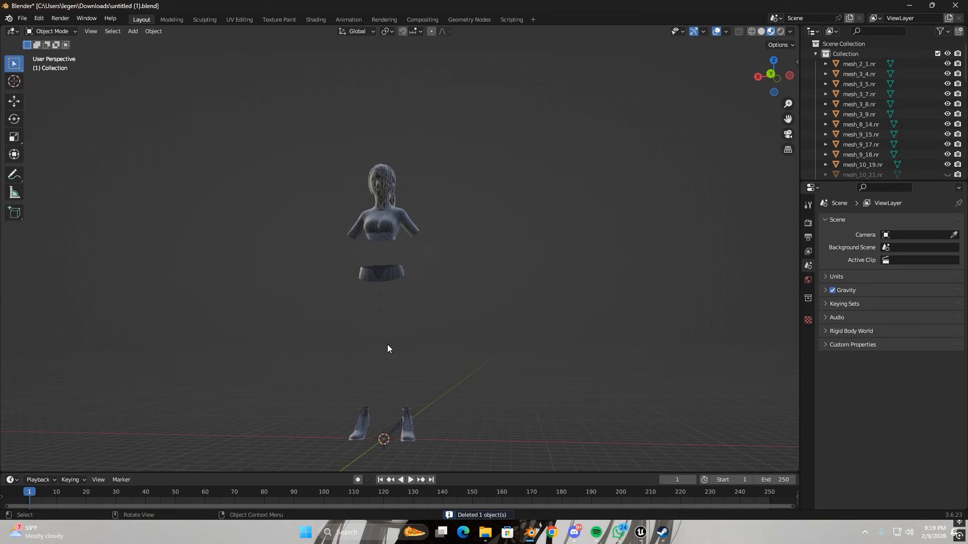
Step: Make uv_5 the active render map of the upper-body mesh mesh_68_66.nr
left_click(394, 274)
middle_click_drag(389, 291, 408, 303)
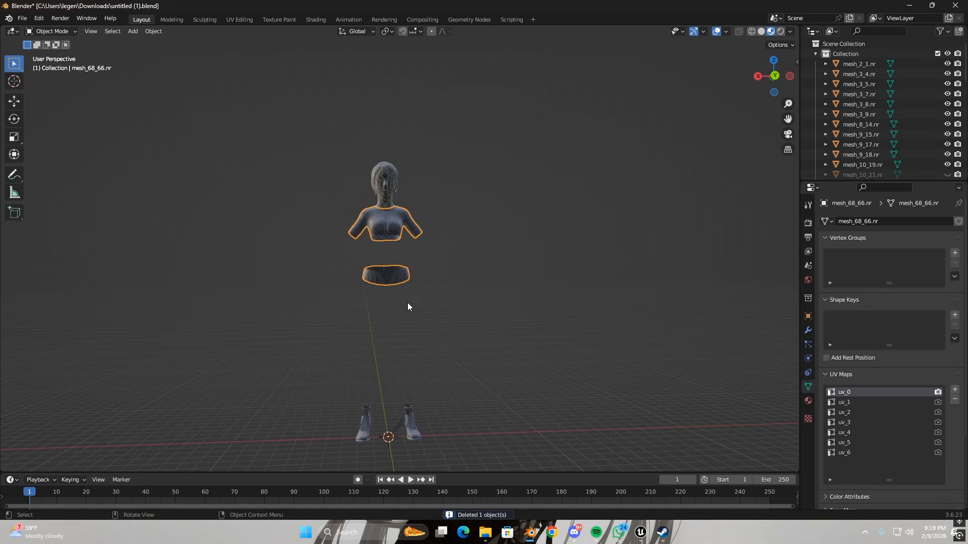
scroll(413, 274, "up", 3)
left_click(870, 443)
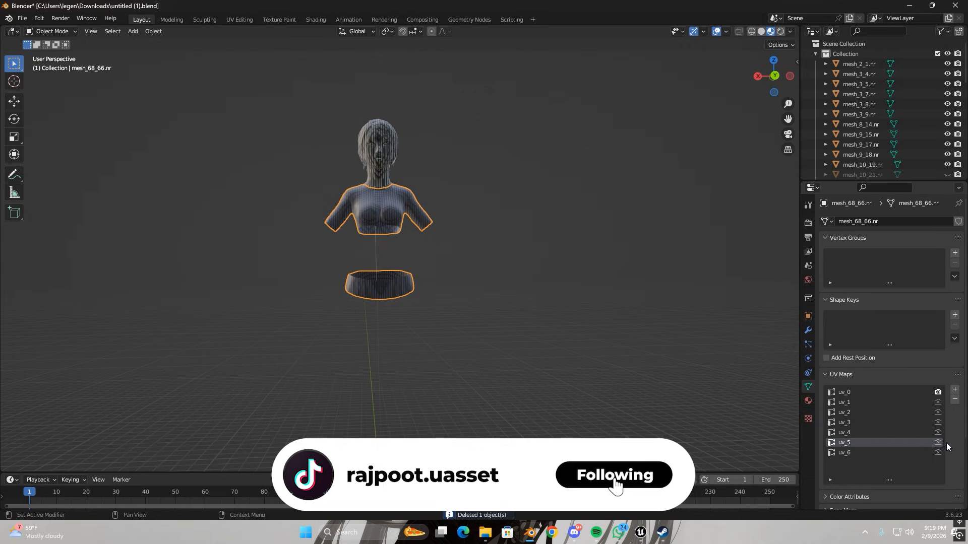
left_click(937, 443)
Step: Hide the finished upper-body mesh and delete the duplicate torso and waist meshes
middle_click_drag(379, 371, 373, 377)
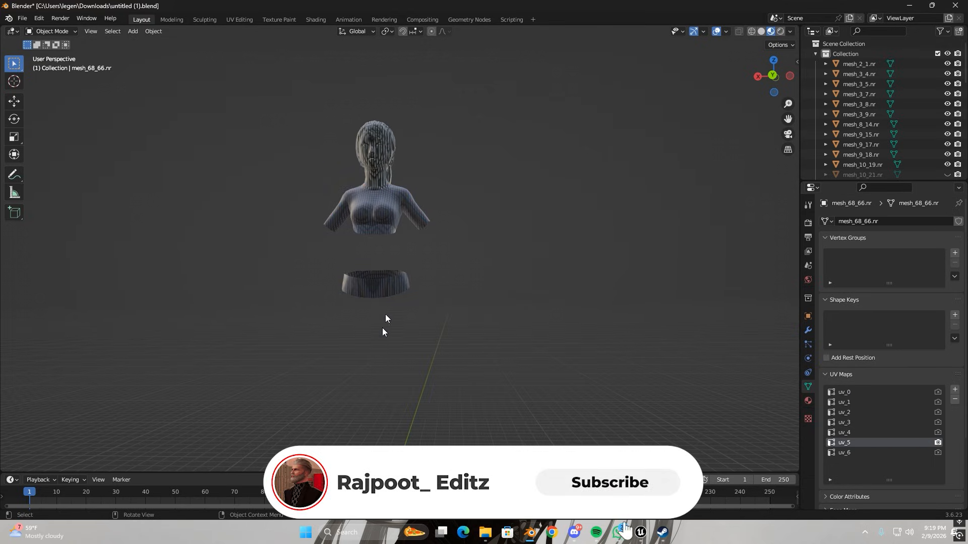
left_click_drag(411, 232, 374, 272)
key("Delete")
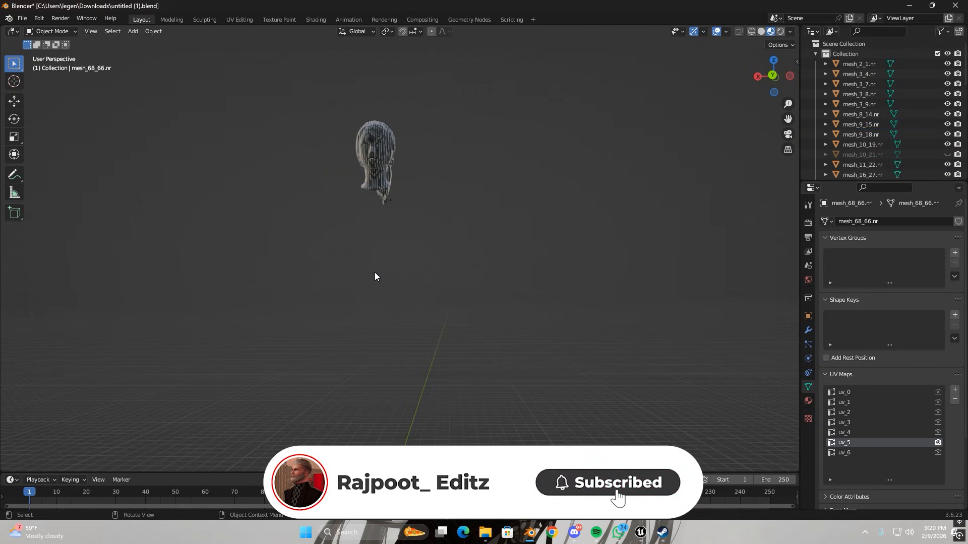
Step: Make uv_5 the active render map of the shoes mesh mesh_10_19.nr, checking its texture with a cancelled trial move
scroll(389, 279, "down", 5)
left_click_drag(433, 459, 348, 401)
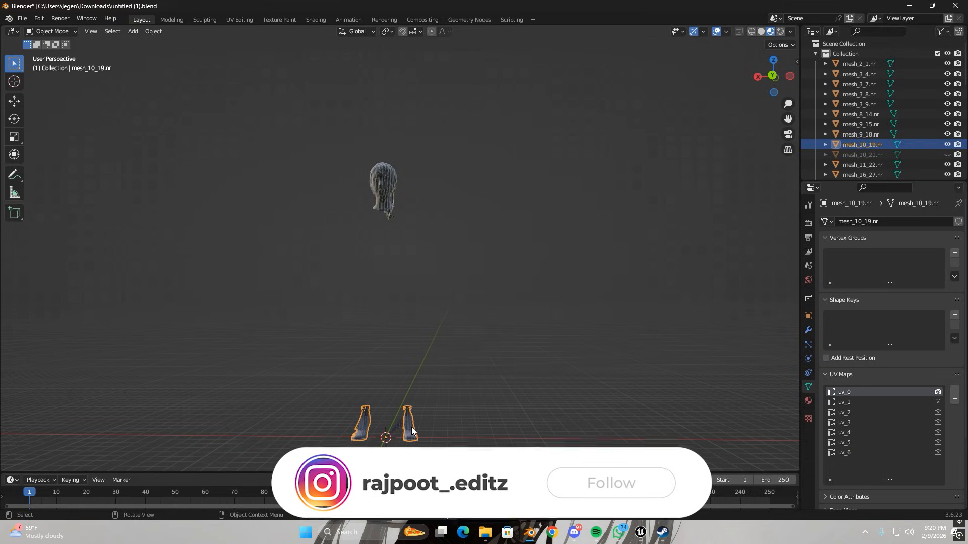
left_click(938, 443)
key("g")
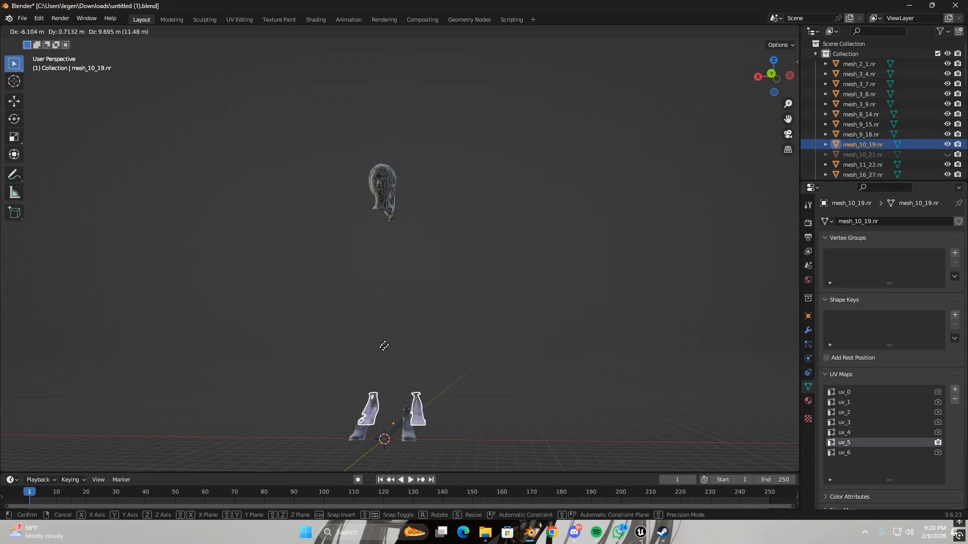
right_click(443, 283)
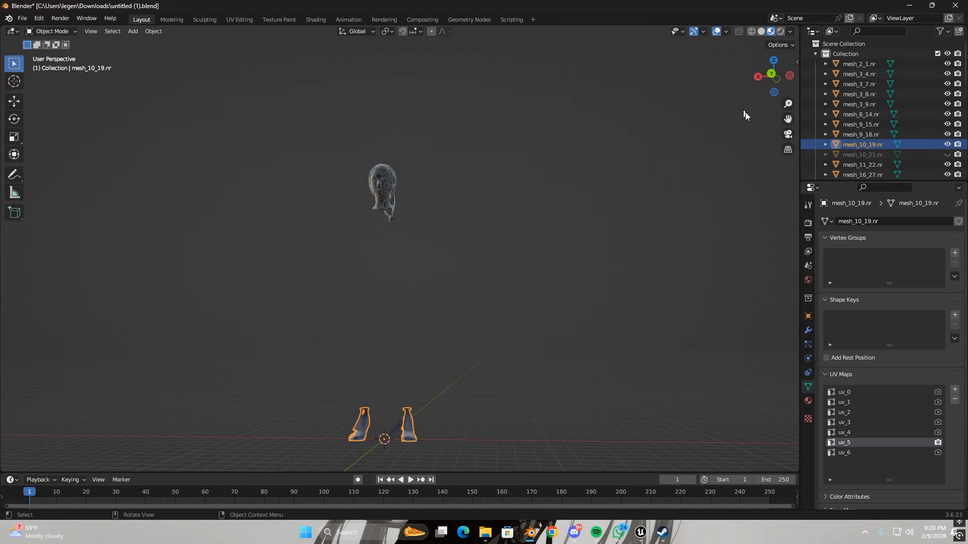
Step: Hide the finished shoes mesh and delete all the duplicate shoe meshes left at the feet
left_click_drag(788, 119, 779, 123)
scroll(429, 379, "up", 5)
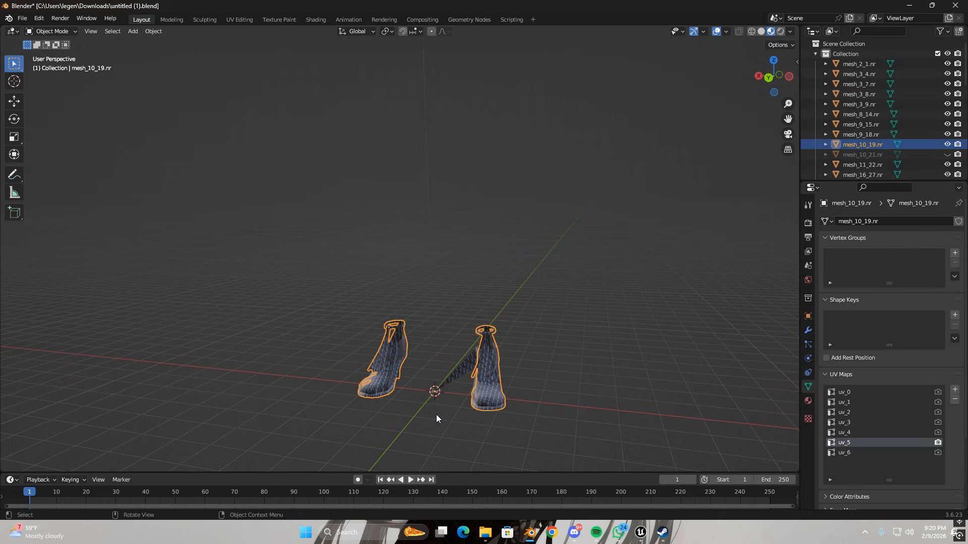
middle_click_drag(540, 399, 520, 389)
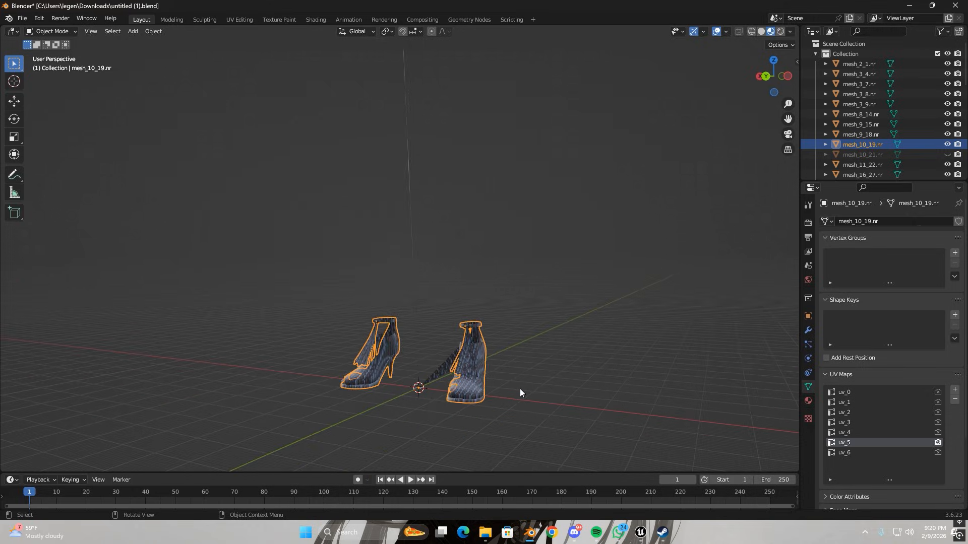
key("h")
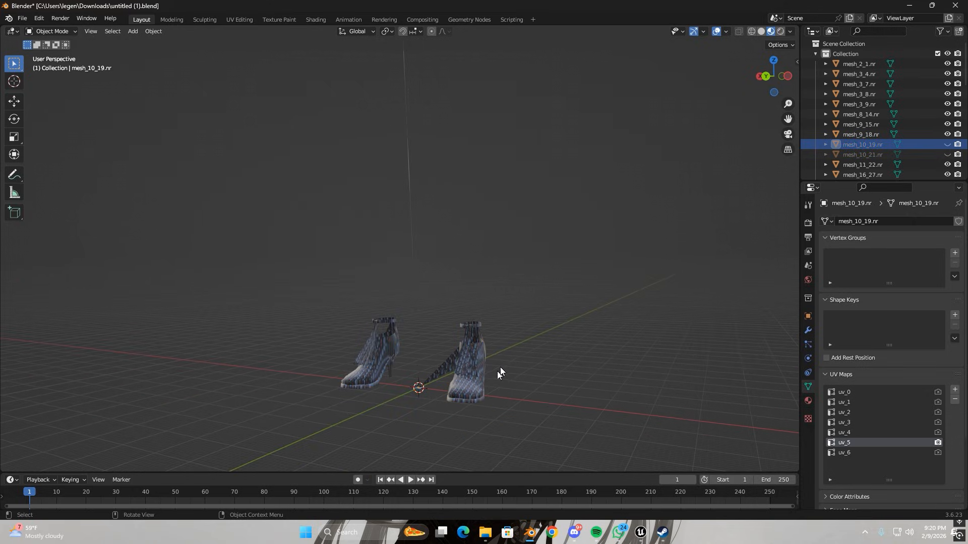
left_click_drag(525, 324, 437, 415)
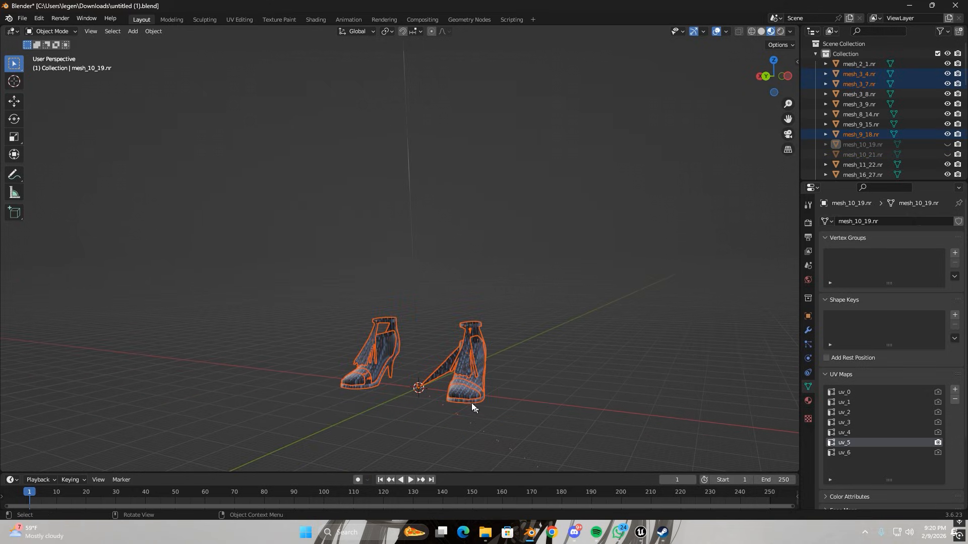
key("Delete")
Step: Delete all the leftover visible meshes, including the head and hair
middle_click_drag(437, 335, 694, 117)
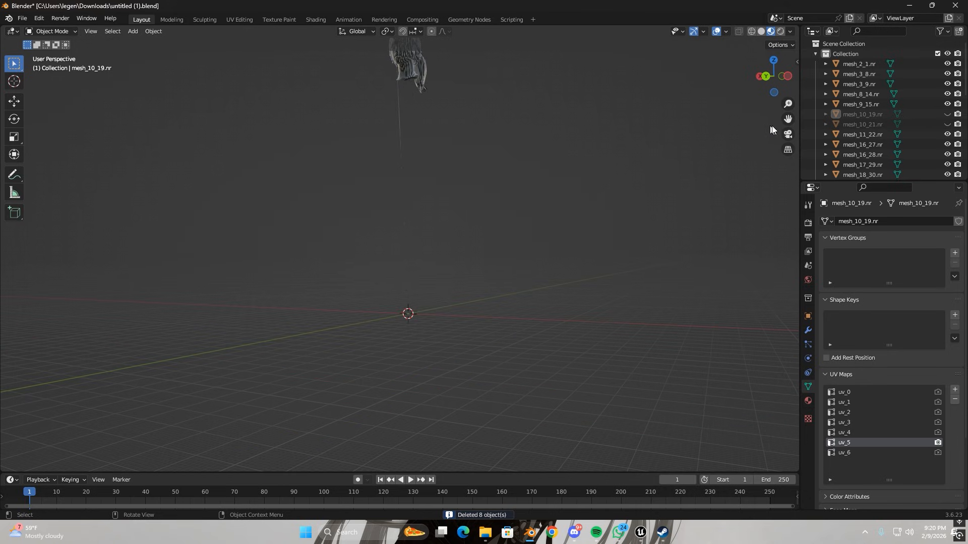
middle_click_drag(783, 122, 419, 203)
left_click_drag(485, 53, 247, 271)
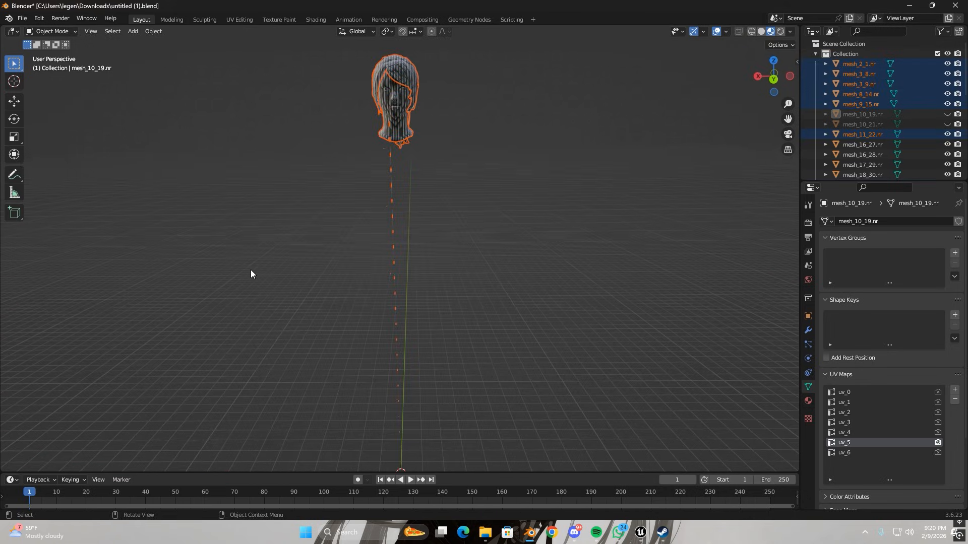
middle_click_drag(250, 271, 283, 274)
key("a")
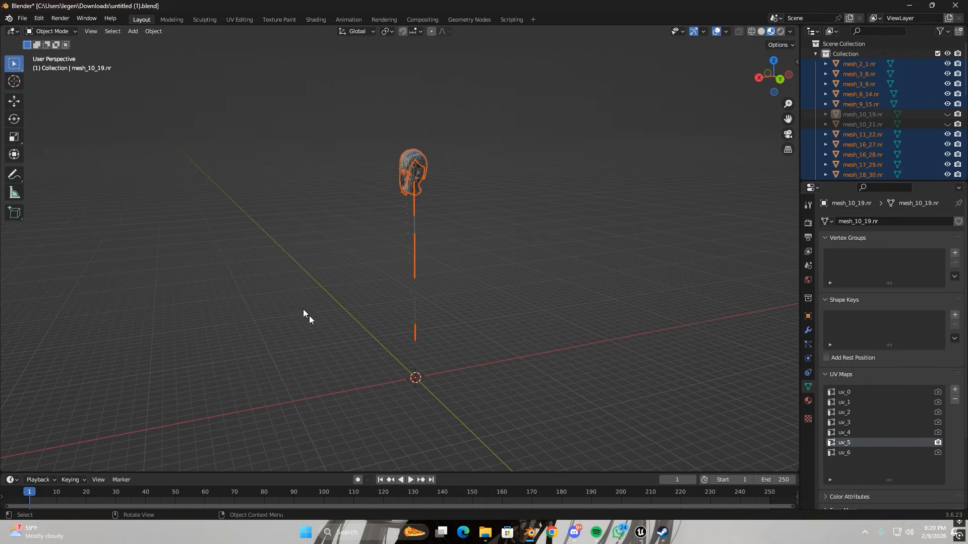
middle_click_drag(310, 316, 447, 274)
key("Delete")
Step: Unhide all the kept outfit meshes and select every one of them
key("alt+h")
left_click(408, 377)
scroll(424, 398, "up", 2)
key("a")
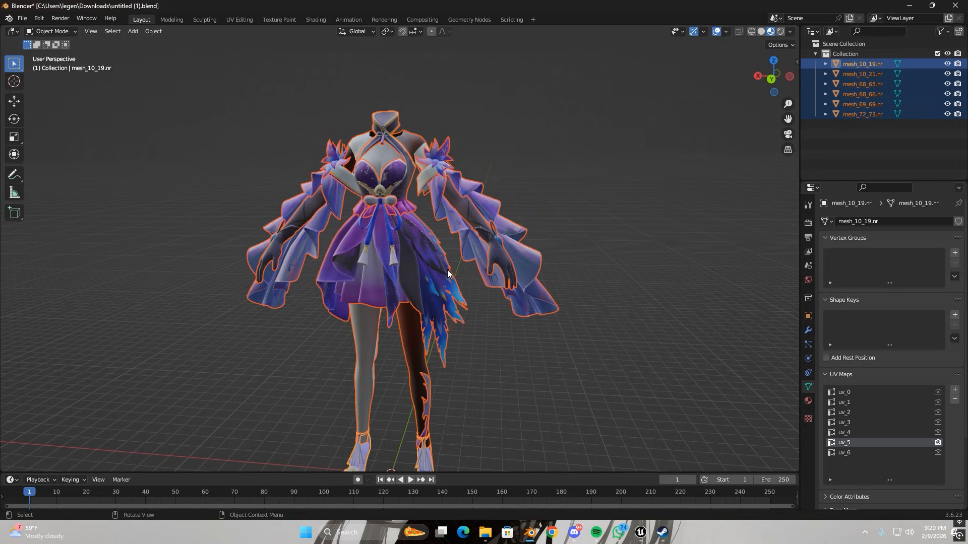
Step: Measure the character's height from the ground to the collar in the back orthographic view
left_click(770, 81)
scroll(371, 395, "down", 2)
key("shift+space")
key("m")
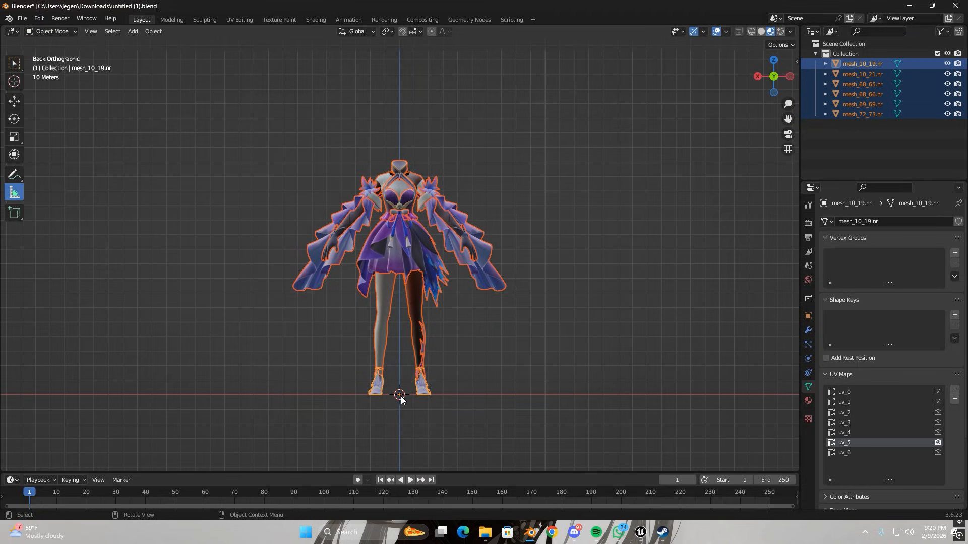
left_click_drag(399, 395, 398, 160)
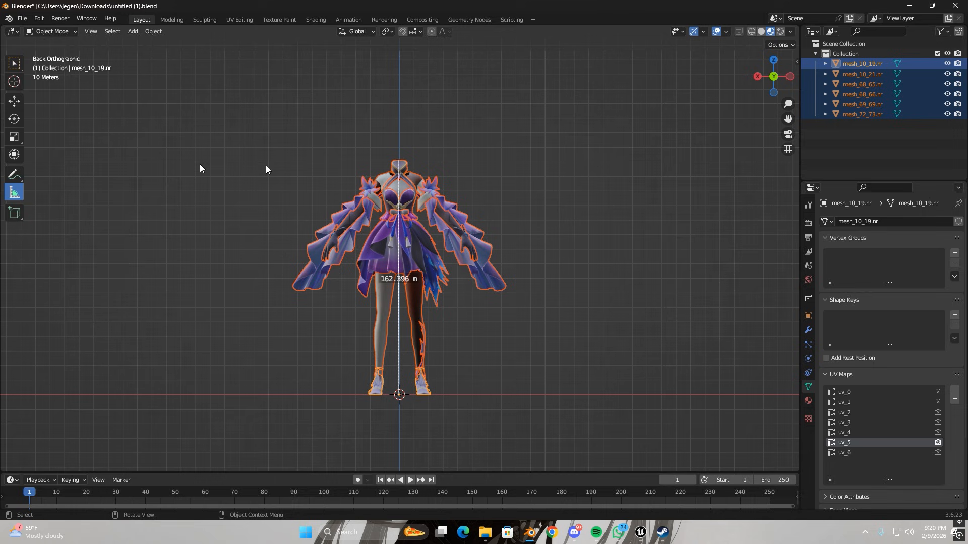
Step: Scale all the outfit meshes down by a factor of 0.01
left_click(14, 63)
middle_click_drag(578, 221, 549, 277)
scroll(532, 277, "up", 1)
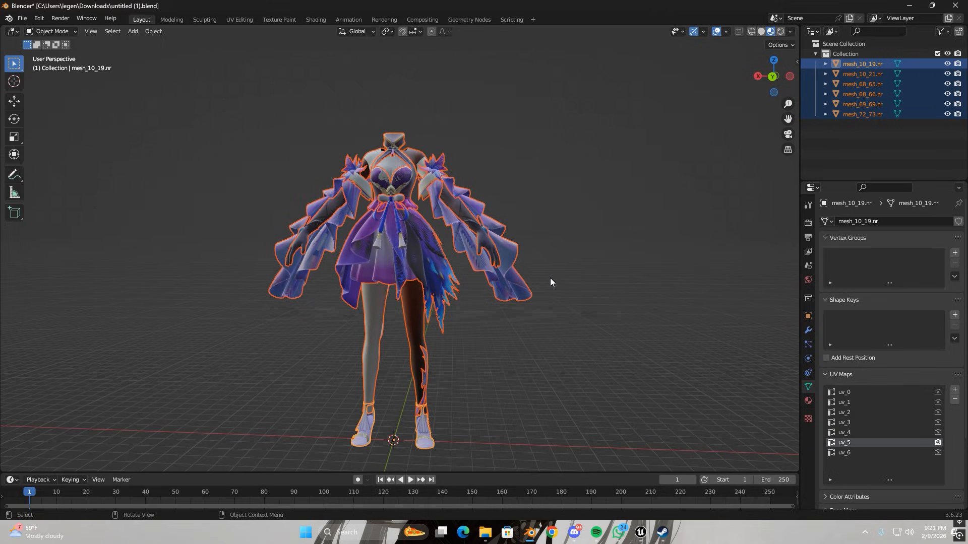
key("s")
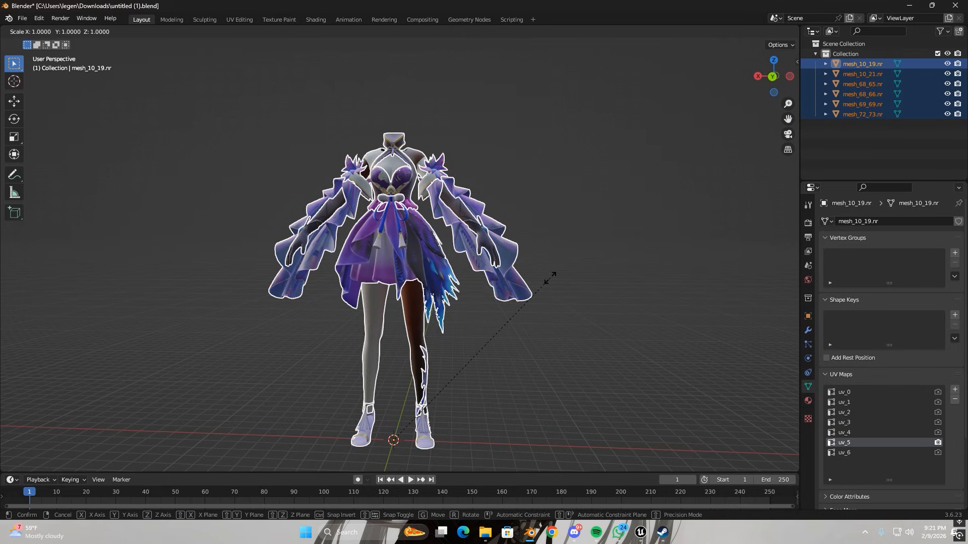
type(".01")
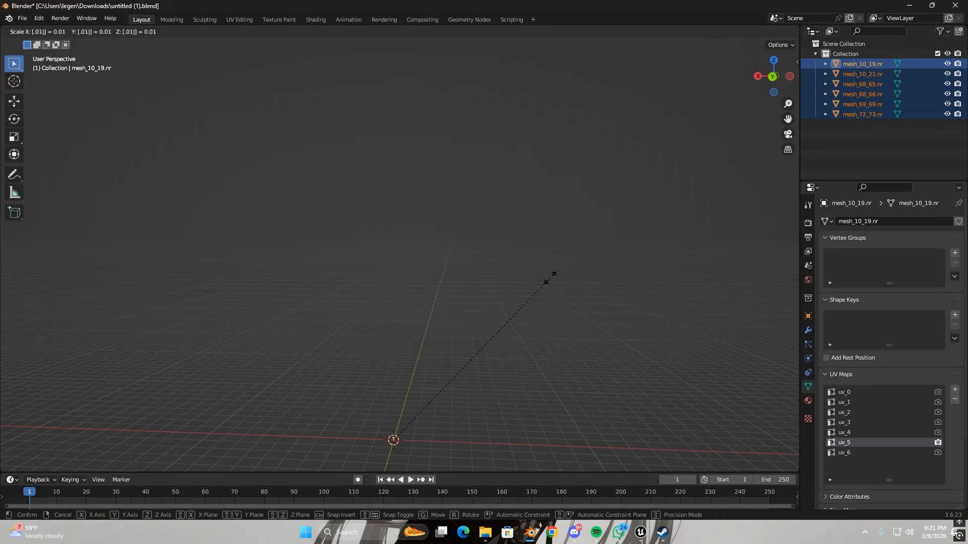
key("Return")
Step: Isolate the scaled outfit meshes in local view and clear the selection
middle_click_drag(537, 283, 503, 319)
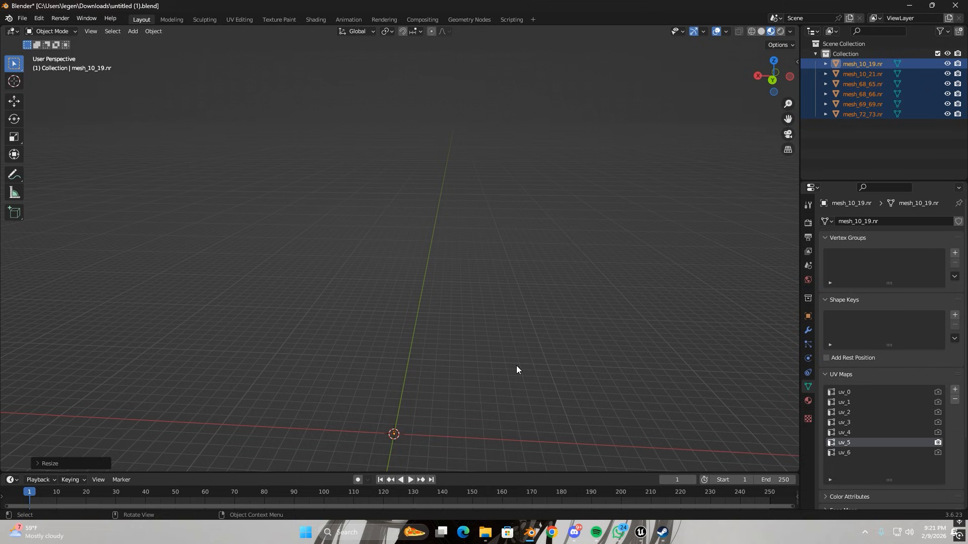
key("KP_Divide")
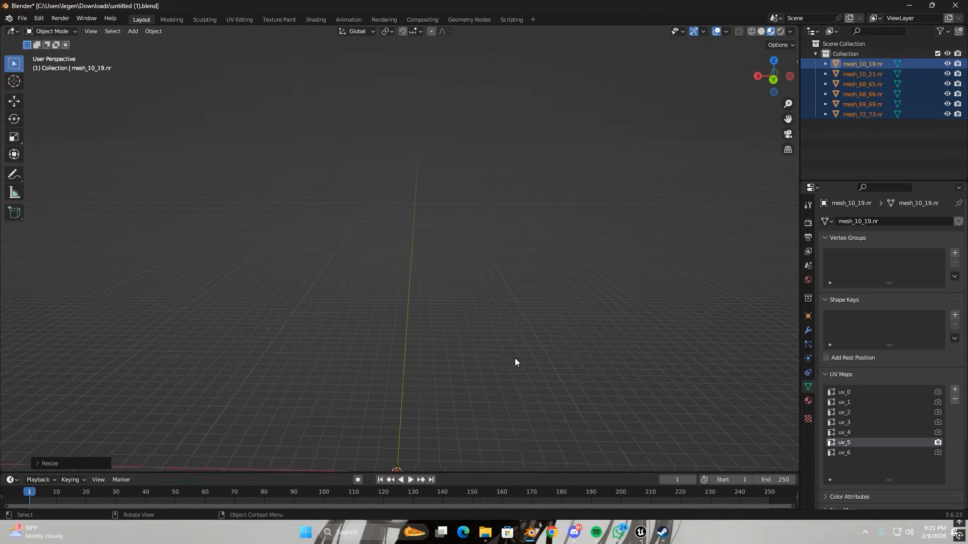
middle_click_drag(515, 358, 195, 264)
left_click(518, 352)
middle_click_drag(230, 298, 383, 289)
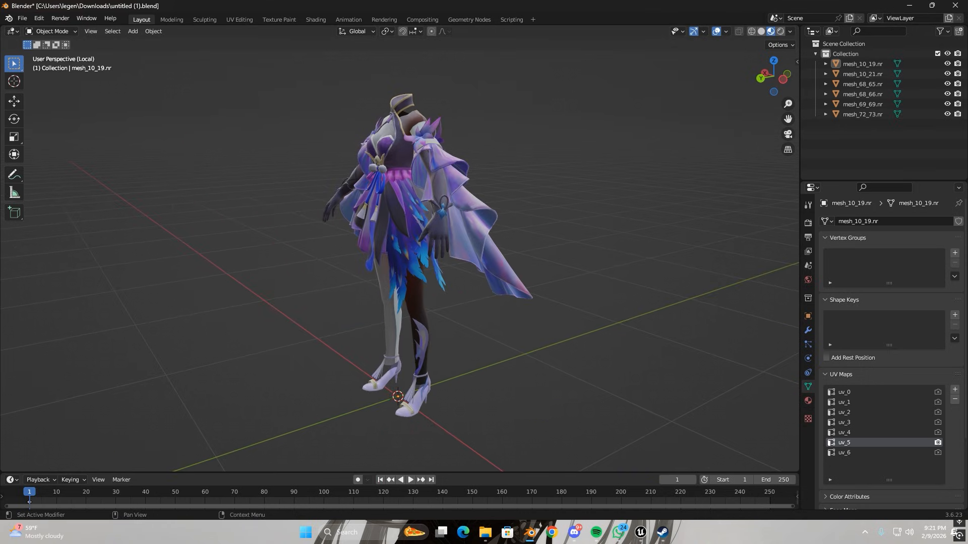
Step: Examine the textured outfit from several angles and select the skirt mesh mesh_10_21.nr
middle_click_drag(300, 233, 349, 235)
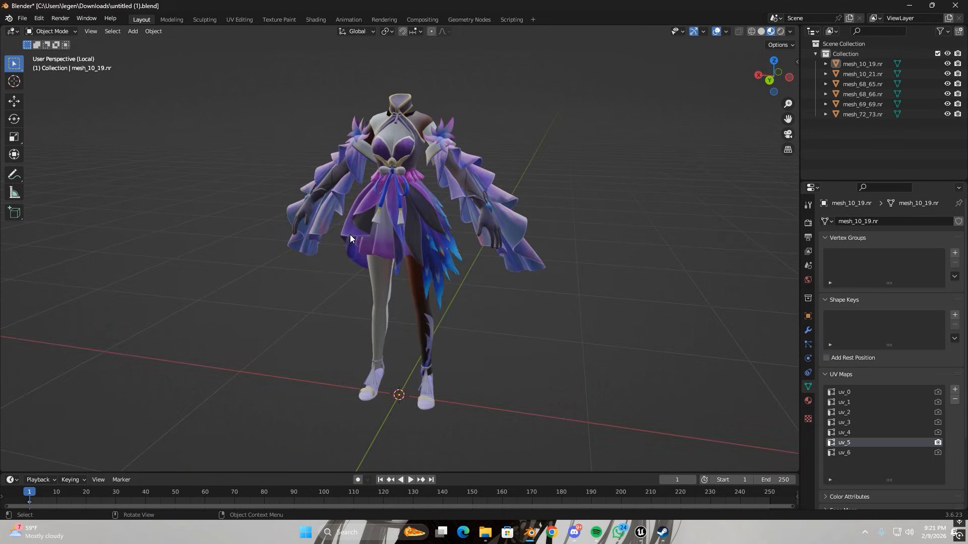
scroll(522, 245, "up", 1)
middle_click_drag(522, 245, 552, 247)
left_click(396, 212)
middle_click_drag(396, 212, 367, 302)
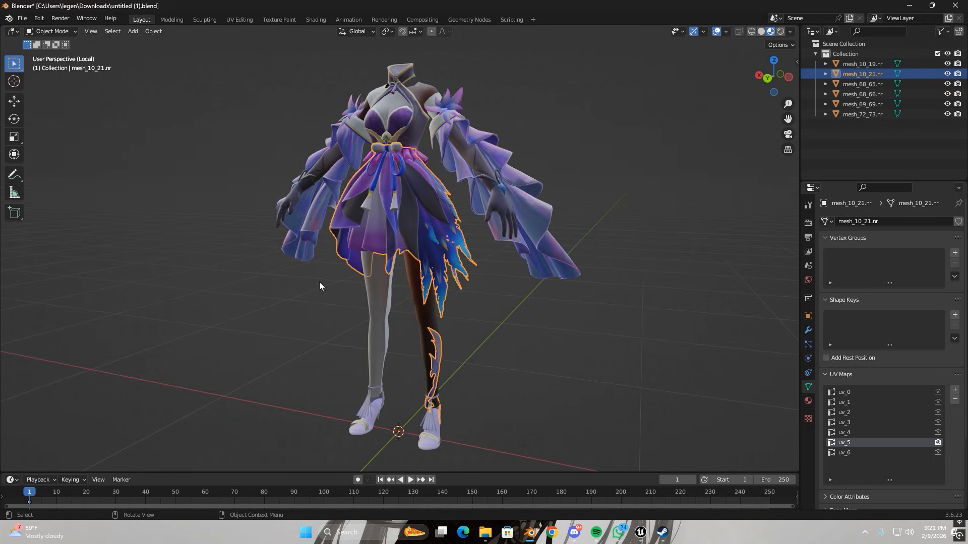
middle_click_drag(319, 283, 387, 283)
middle_click_drag(424, 242, 397, 247)
scroll(436, 243, "up", 1)
Step: Switch to the Shading workspace and select the legs mesh to bring up its material nodes
left_click(321, 19)
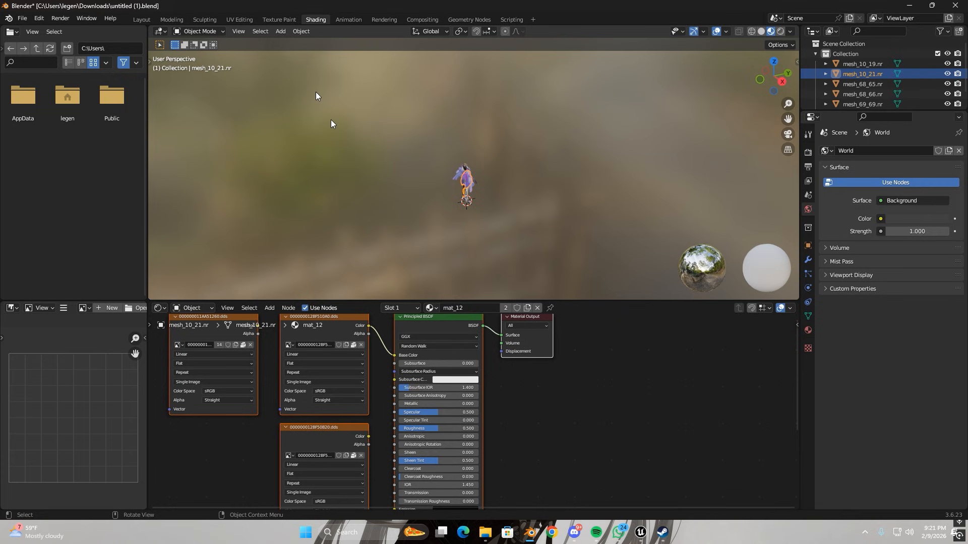
scroll(428, 245, "up", 13)
middle_click_drag(429, 246, 286, 231)
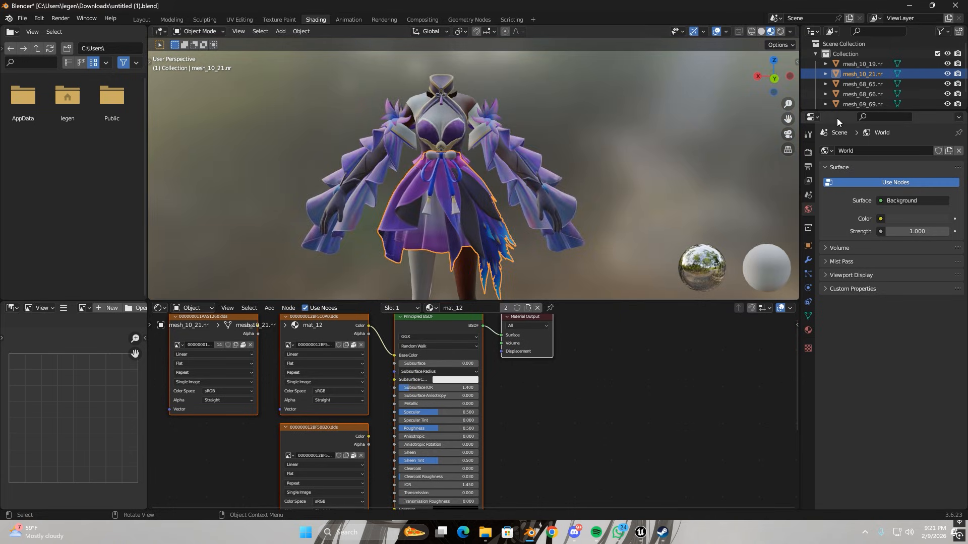
left_click_drag(789, 122, 806, 91)
left_click(491, 255)
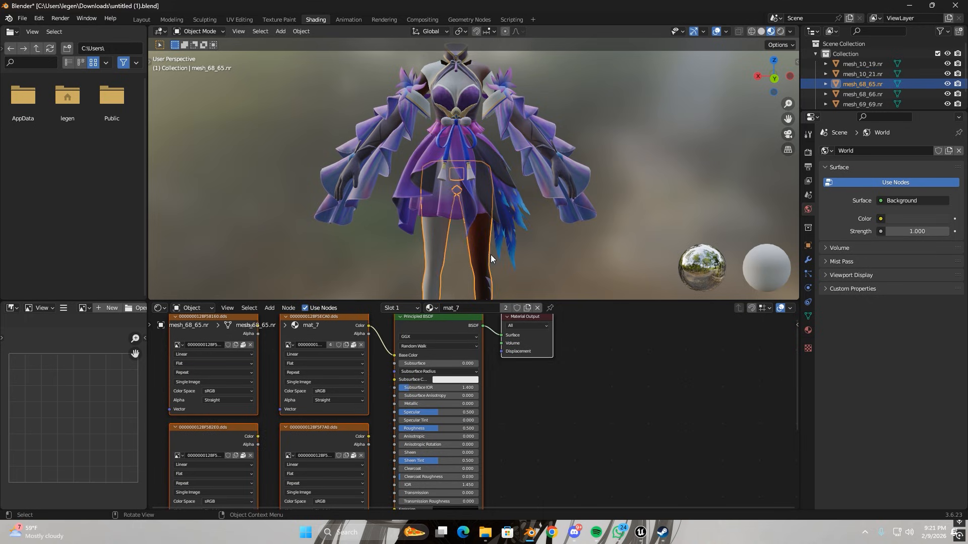
scroll(491, 255, "up", 2)
middle_click_drag(491, 255, 519, 287, "shift")
Step: In mat_7, unlink the current base-color image and connect the skin texture node's Color output to Base Color
scroll(373, 377, "down", 2)
left_click(391, 363)
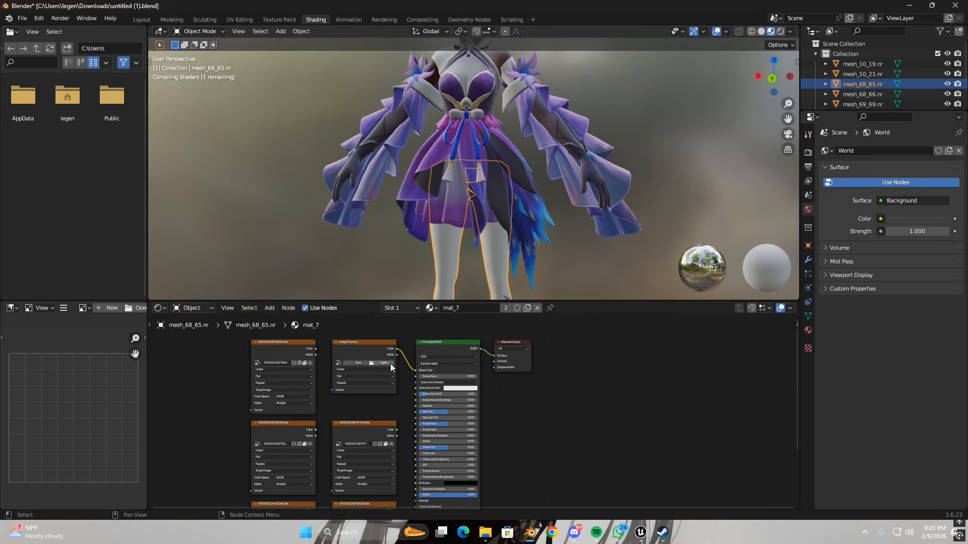
left_click(269, 352)
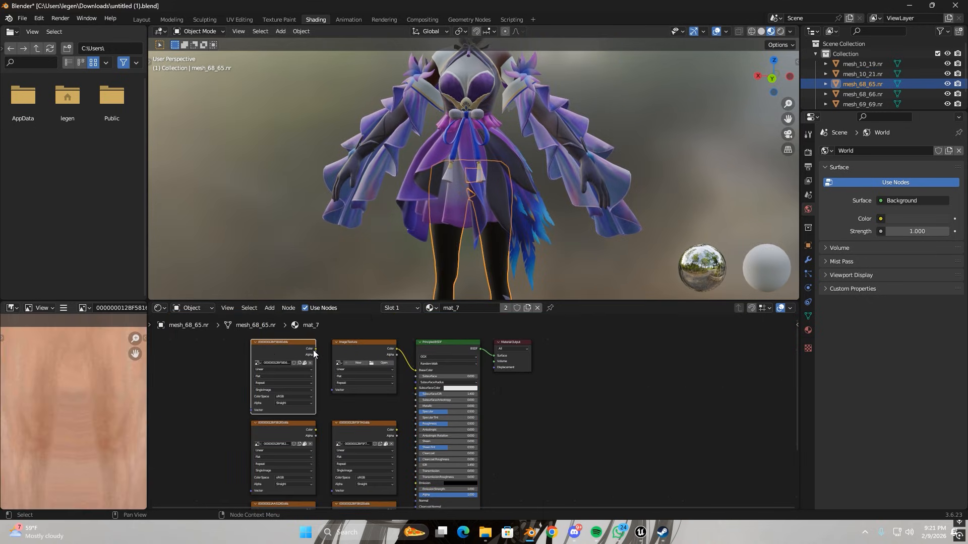
left_click_drag(314, 349, 418, 371)
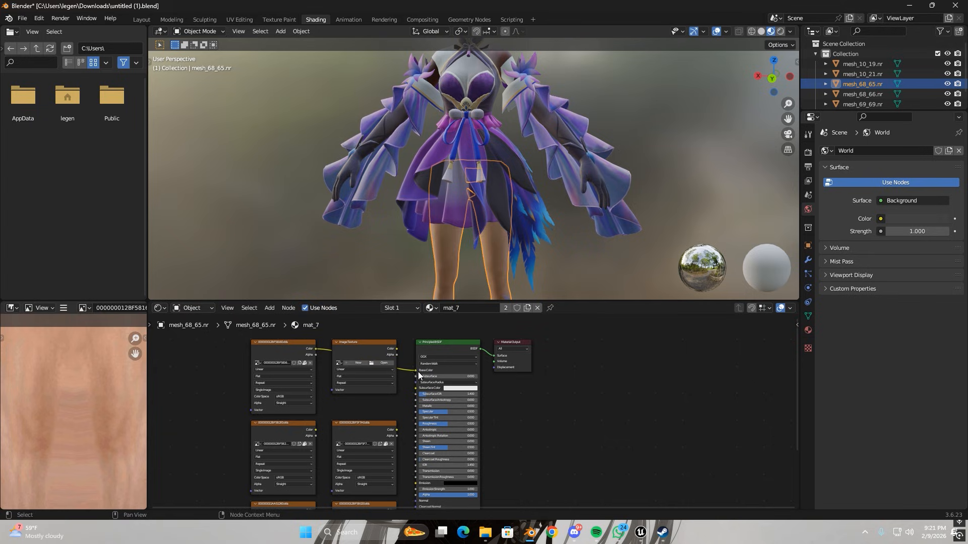
Step: Select the upper-body skin mesh mesh_68_66.nr and connect the skin texture node's Color output to Base Color in mat_8
scroll(462, 174, "down", 1)
middle_click_drag(466, 153, 476, 125)
left_click(457, 63)
middle_click_drag(456, 67, 444, 113)
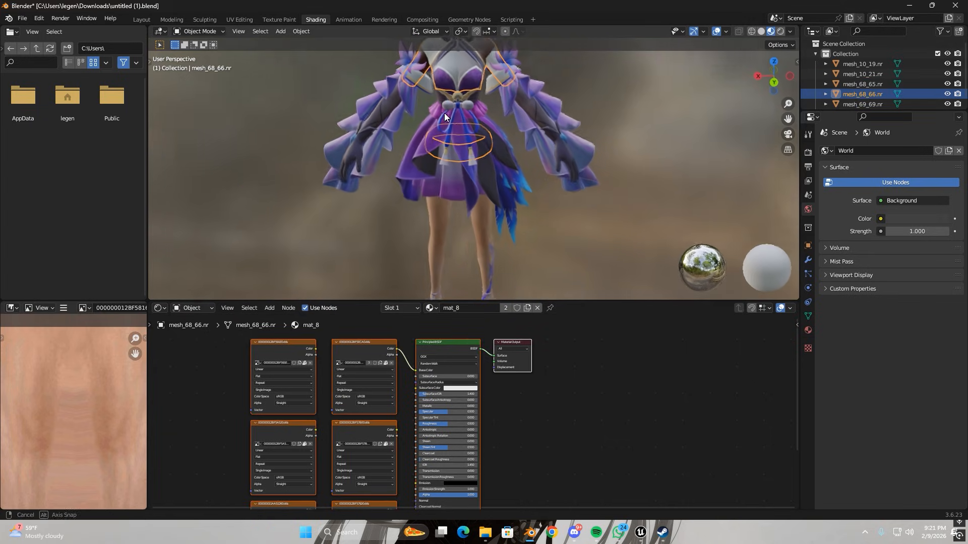
scroll(443, 113, "down", 2)
left_click(289, 349)
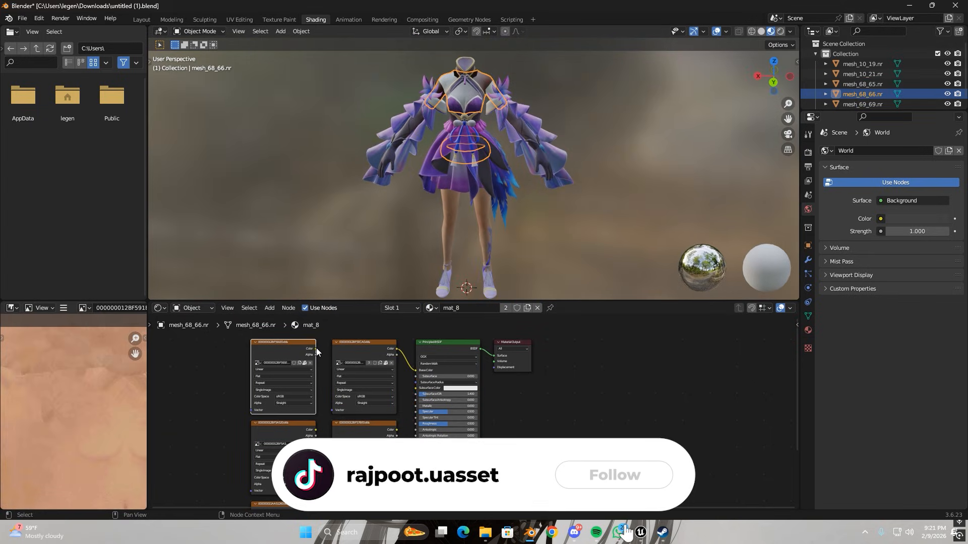
left_click_drag(316, 348, 415, 370)
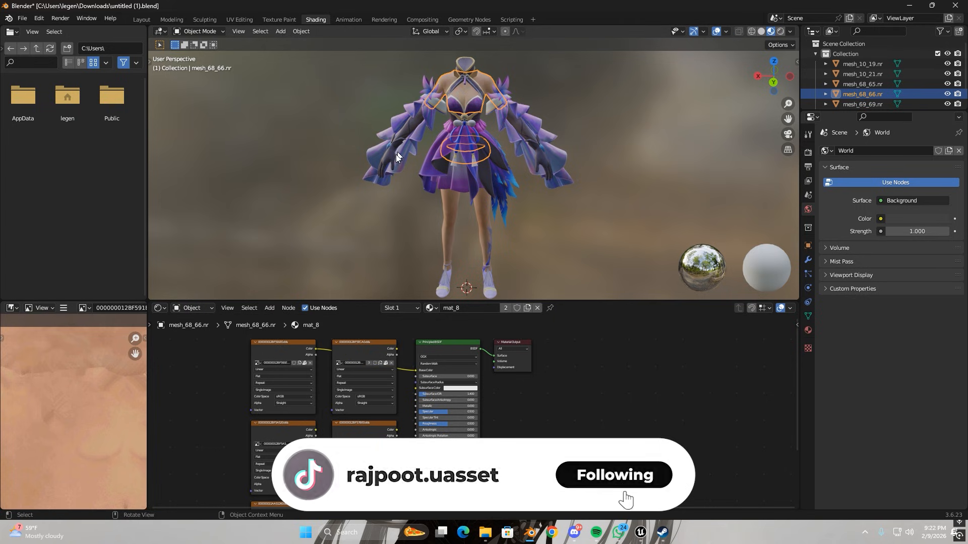
Step: Select the bodice and gloves mesh mesh_69_69.nr and preview each image texture in its mat_11 material
middle_click_drag(396, 156, 624, 204)
left_click(623, 200)
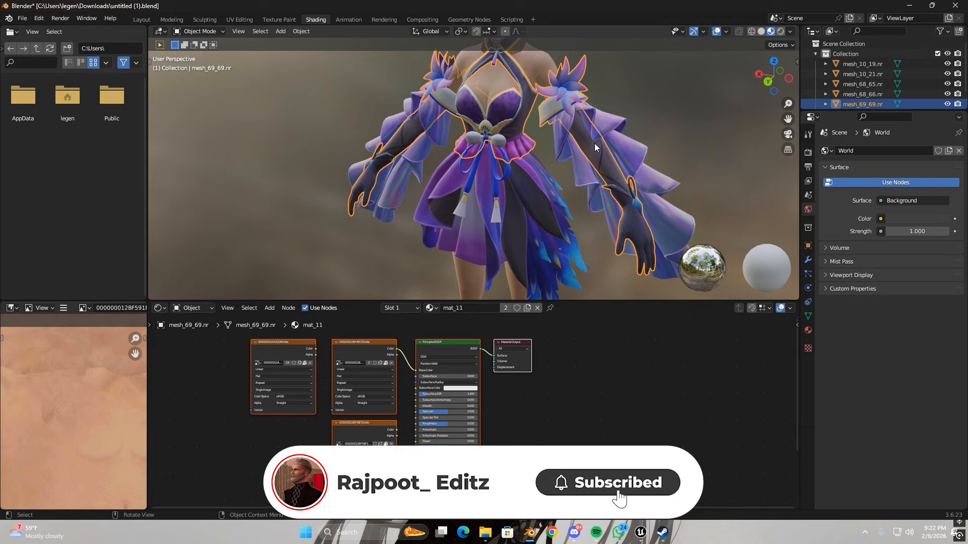
middle_click_drag(594, 147, 544, 166)
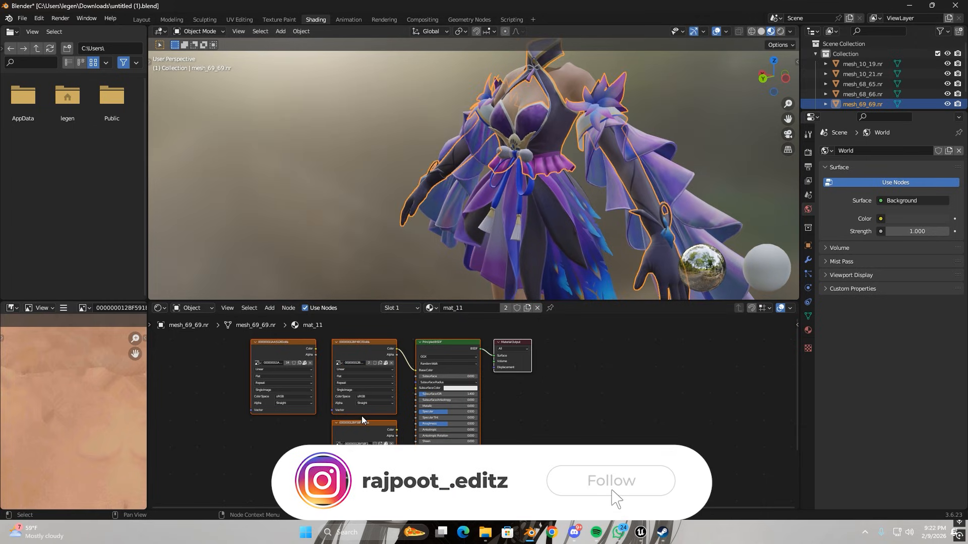
left_click(359, 436)
middle_click_drag(343, 432, 339, 355)
scroll(342, 368, "down", 1)
left_click(363, 433)
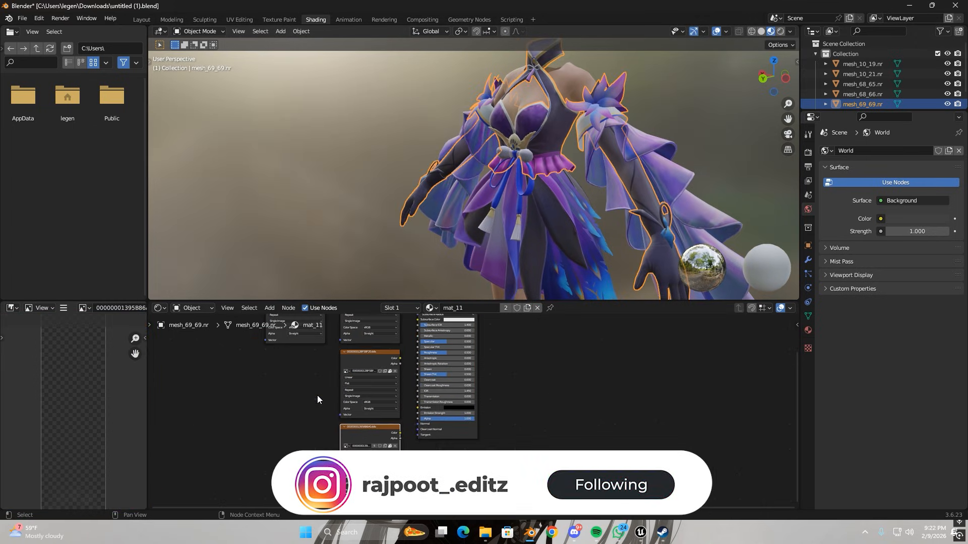
middle_click_drag(317, 395, 348, 438)
scroll(348, 437, "down", 1)
left_click(335, 330)
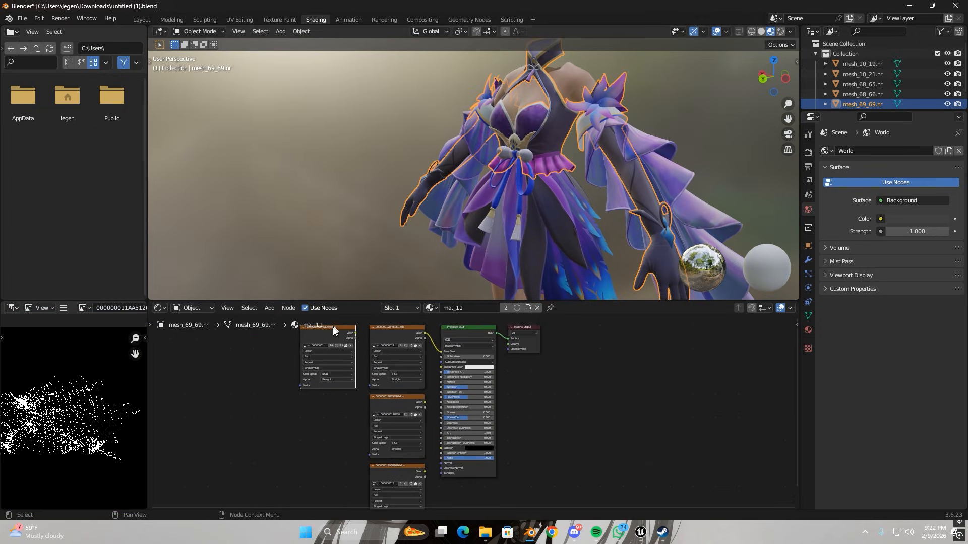
Step: Return to the Layout workspace and inspect the feet area up close, selecting the heels mesh mesh_10_19.nr
left_click(133, 20)
mouse_move(353, 169)
middle_mouse_down()
mouse_move(332, 179)
mouse_move(262, 144)
middle_mouse_up()
scroll(262, 143, "down", 4)
scroll(263, 144, "up", 1)
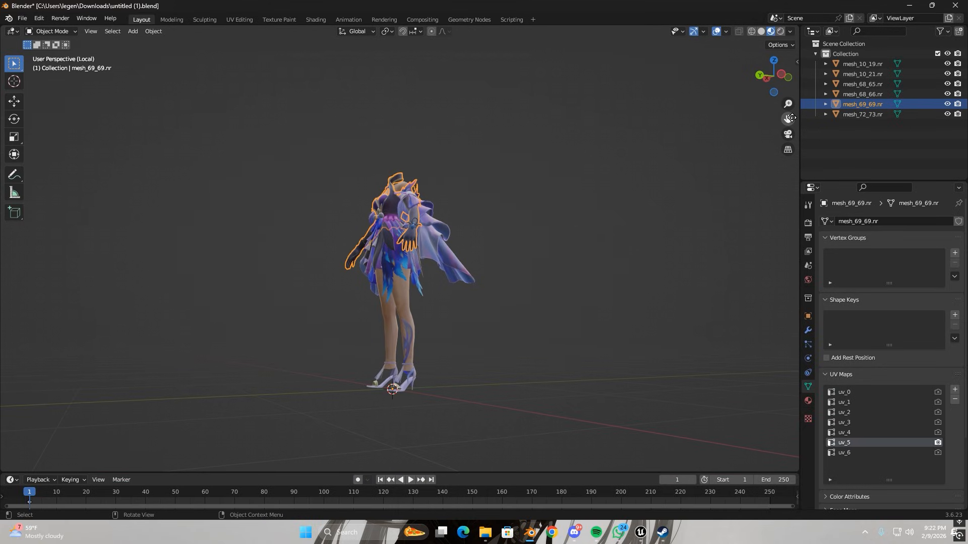
left_click_drag(792, 118, 784, 2)
scroll(480, 317, "up", 8)
middle_click_drag(442, 328, 475, 348)
left_click(316, 271)
middle_click_drag(344, 328, 259, 233)
left_click(277, 304)
Step: Examine the outfit, bare legs and heels from the front and side for missing parts
scroll(280, 304, "down", 3)
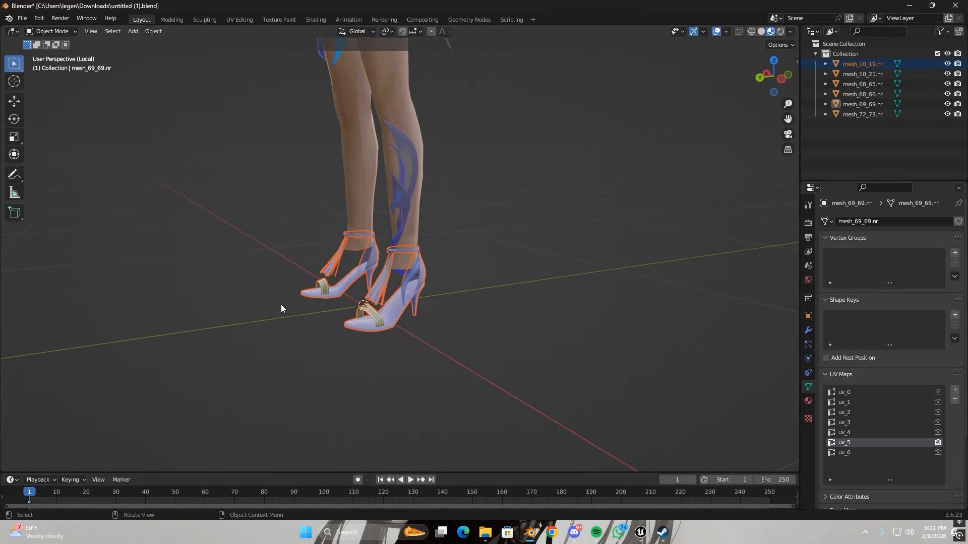
scroll(281, 308, "down", 3)
scroll(286, 303, "up", 4)
scroll(301, 358, "down", 3)
scroll(318, 356, "up", 1)
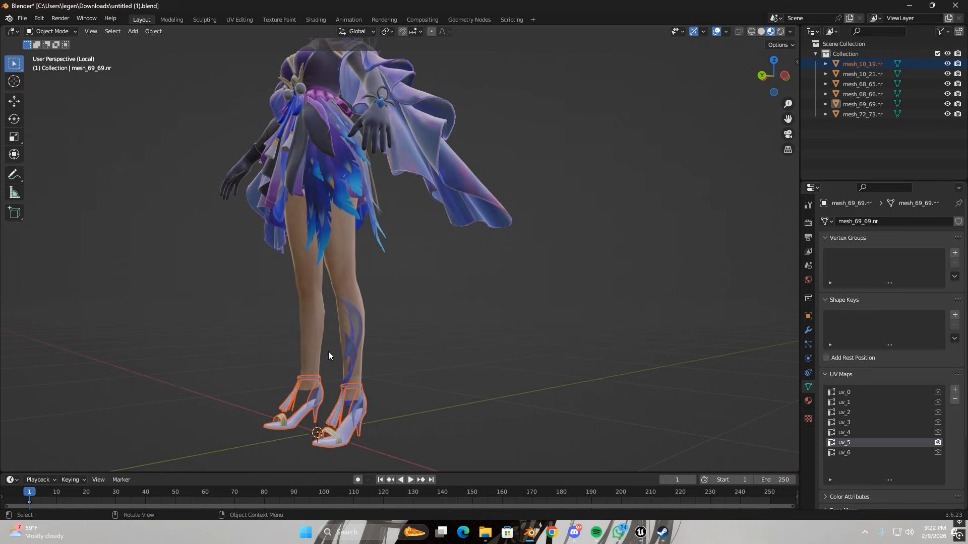
middle_click_drag(328, 352, 385, 362)
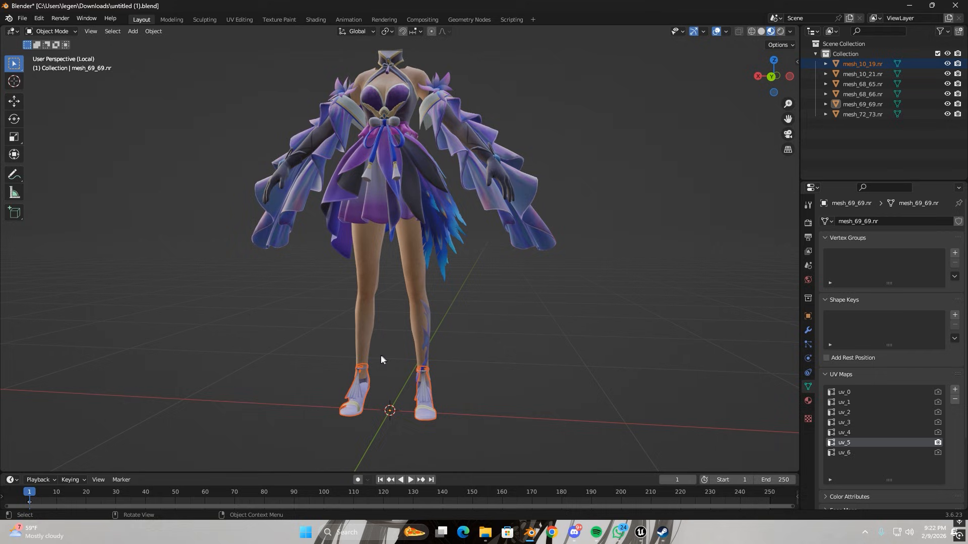
middle_click_drag(353, 373, 374, 415)
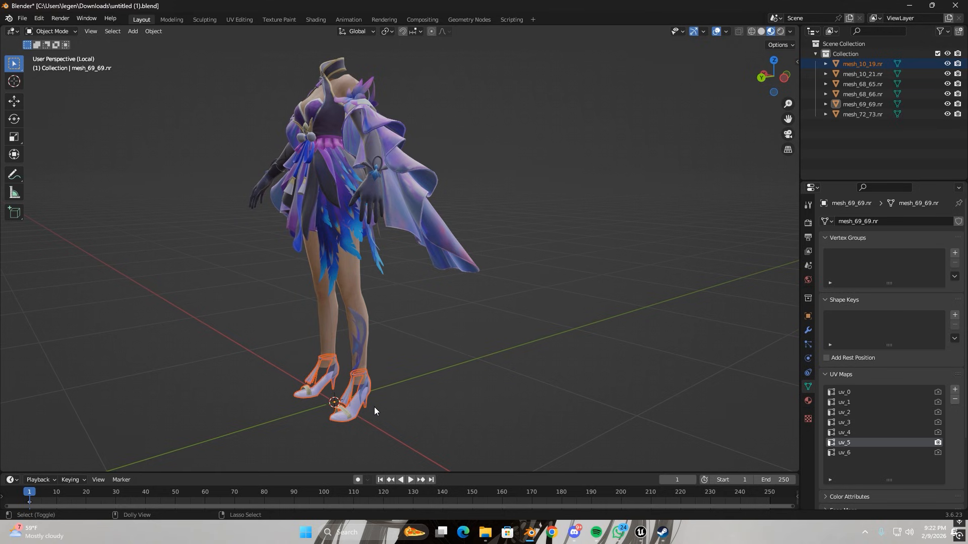
Step: Save the outfit scene to the Desktop as tut suit.blend
key("ctrl+shift+s")
key("Return")
left_click(9, 19)
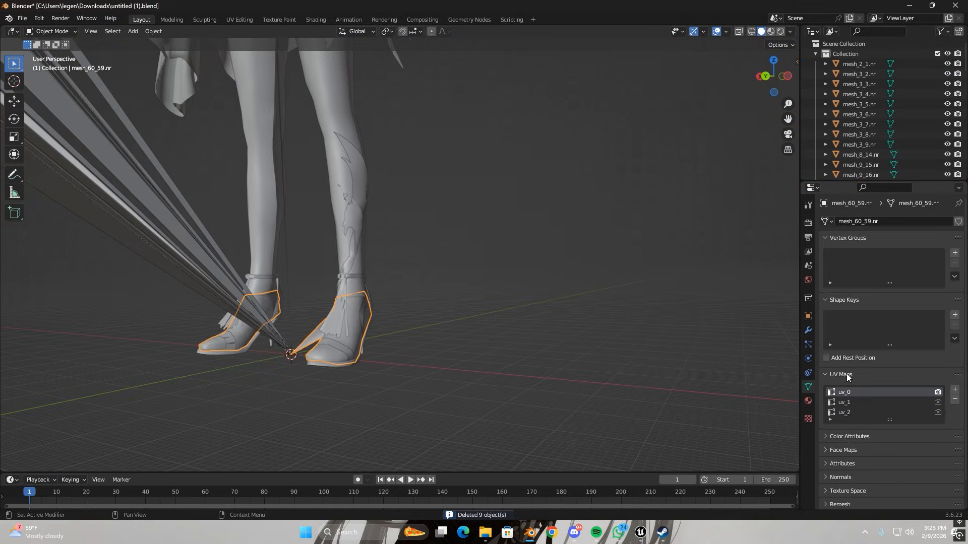
Step: In the original ripped scene, select the feet mesh mesh_68_67.nr and bring it into the tut suit.blend file
left_click(851, 413)
scroll(851, 412, "down", 1)
middle_click_drag(372, 337, 375, 358)
left_click(351, 346)
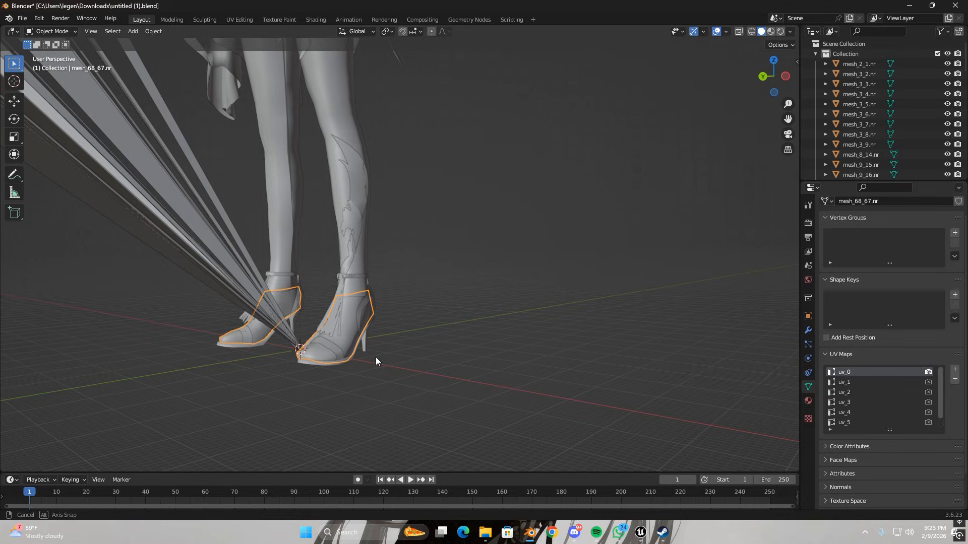
right_click(531, 533)
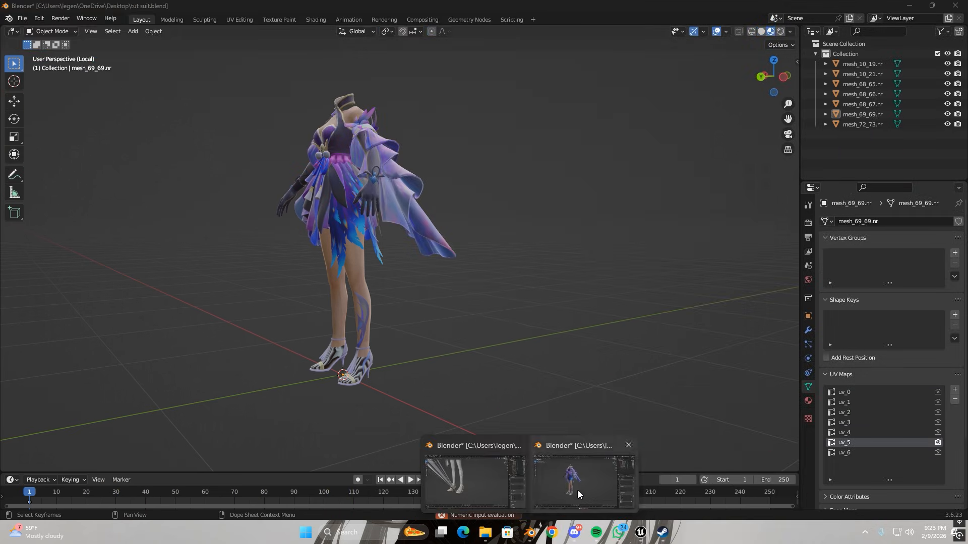
left_click(578, 495)
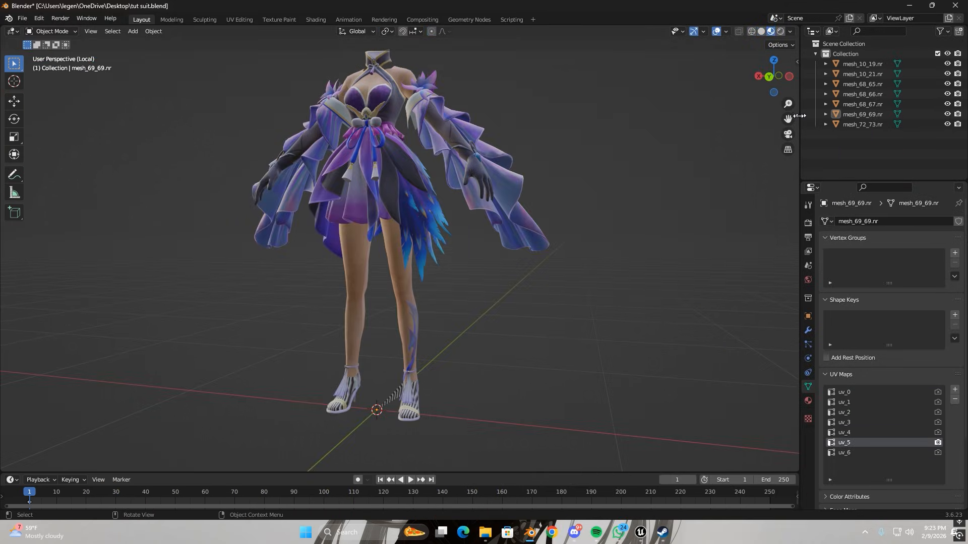
Step: Select the imported feet mesh mesh_68_67.nr and make uv_5 its active and render UV map
left_click_drag(788, 119, 836, 29)
scroll(526, 326, "up", 2)
middle_click_drag(526, 326, 409, 333)
left_click(325, 345)
middle_click_drag(324, 345, 630, 353)
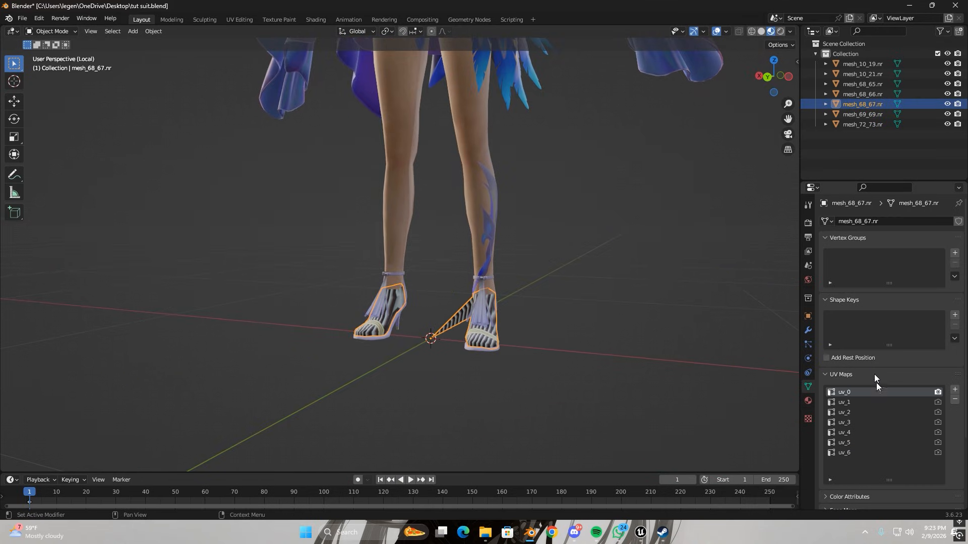
left_click(896, 442)
left_click(937, 442)
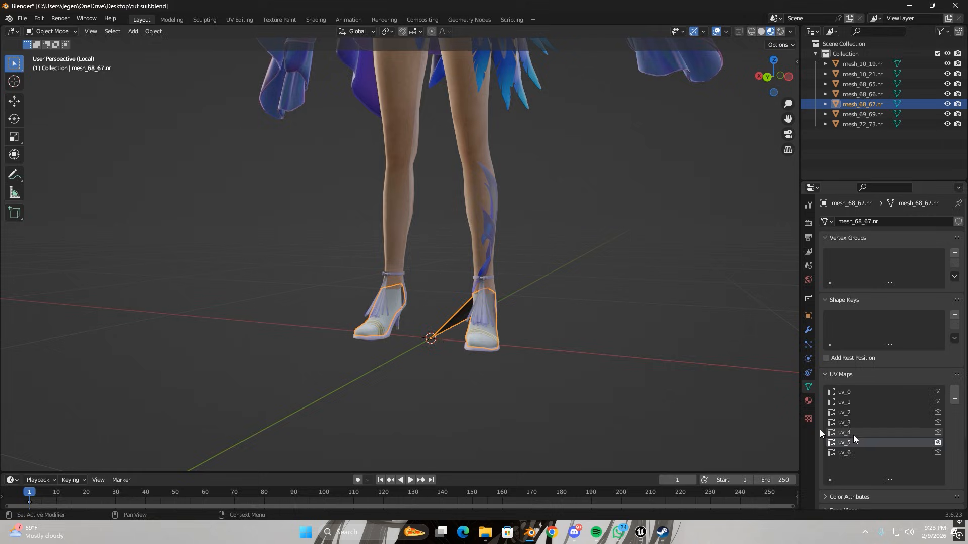
Step: In the Shading workspace, connect the feet skin texture node's Color output to Base Color in mat_9.001
mouse_move(554, 418)
middle_mouse_down()
mouse_move(449, 413)
mouse_move(468, 413)
mouse_move(507, 341)
middle_mouse_up()
left_click(468, 412)
scroll(474, 408, "up", 6)
left_click(507, 341)
left_click(319, 22)
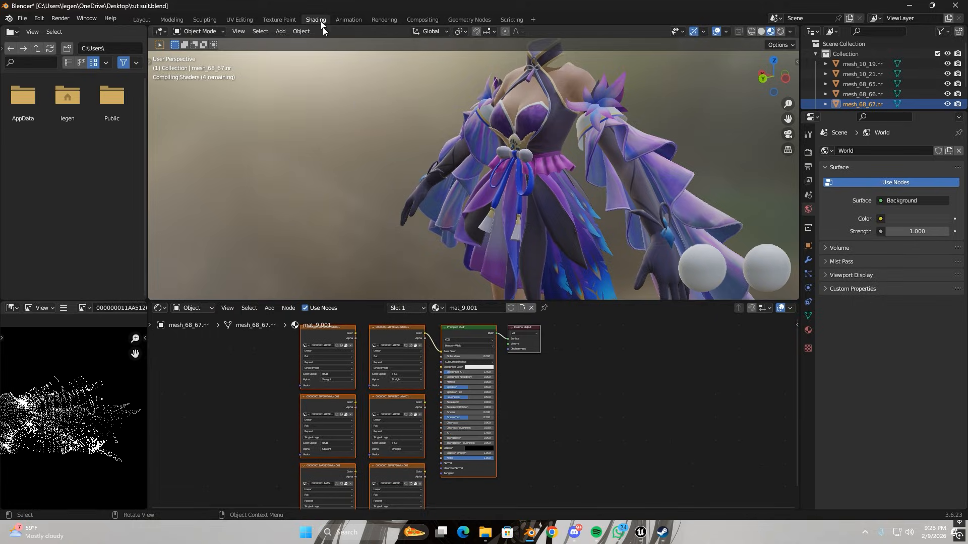
left_click(320, 341)
left_click_drag(356, 334, 441, 352)
Step: Return to the Layout workspace, clear the selection, and check the textured feet in the back orthographic view
left_click(142, 19)
scroll(337, 125, "down", 2)
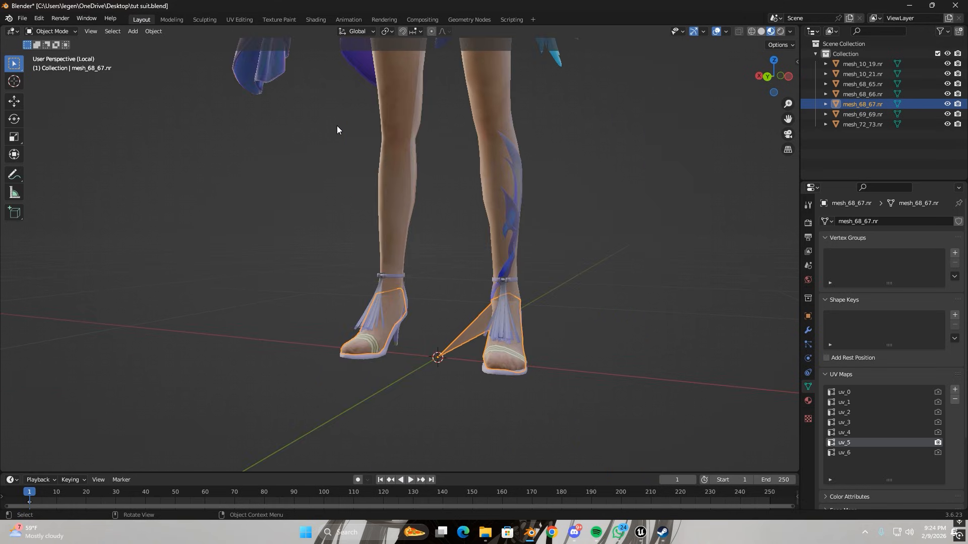
middle_click_drag(337, 126, 352, 135)
scroll(355, 138, "down", 7)
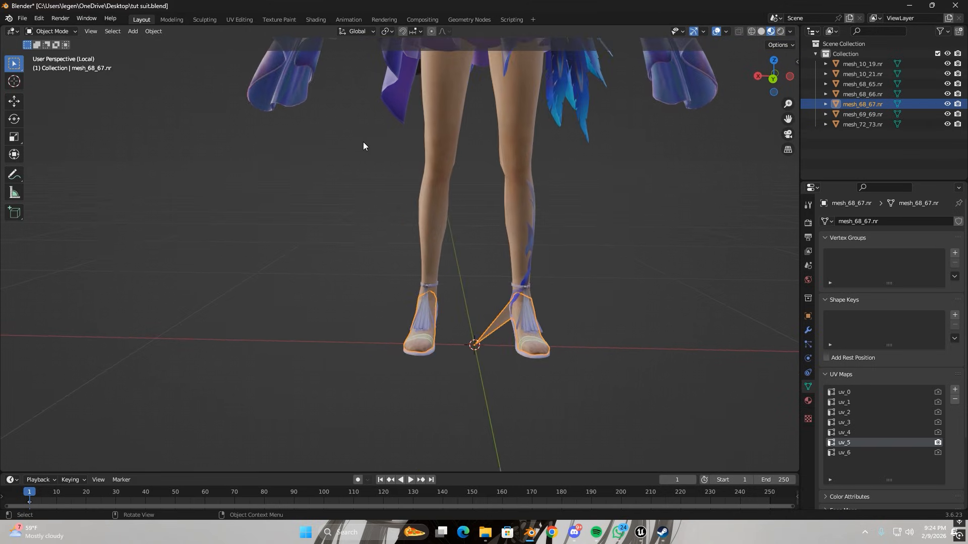
left_click(516, 210)
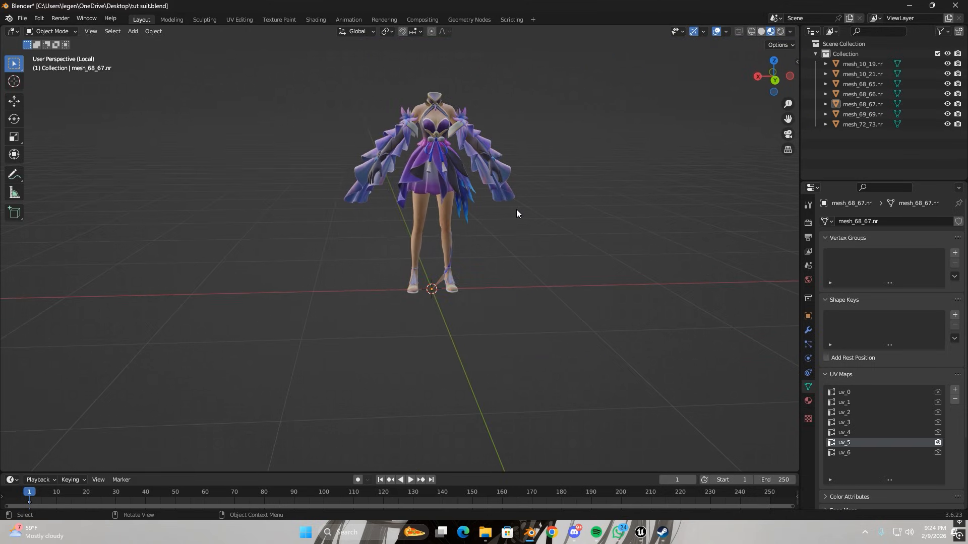
middle_click_drag(474, 287, 474, 277)
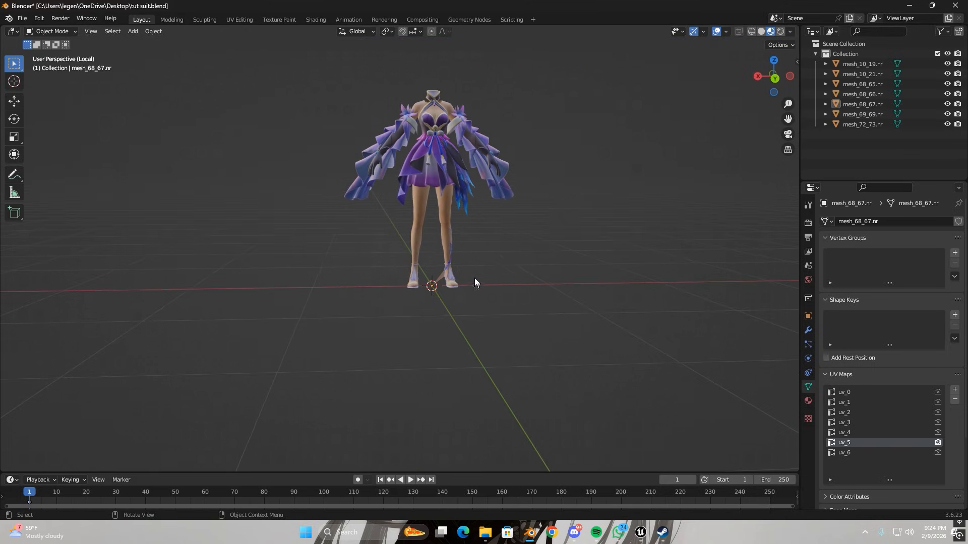
left_click(774, 82)
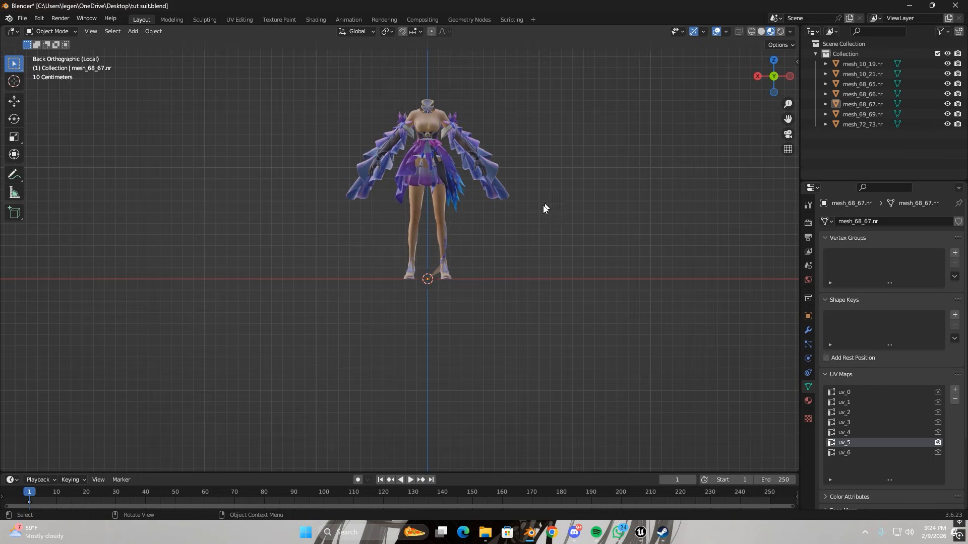
scroll(464, 336, "up", 6)
scroll(473, 338, "up", 2)
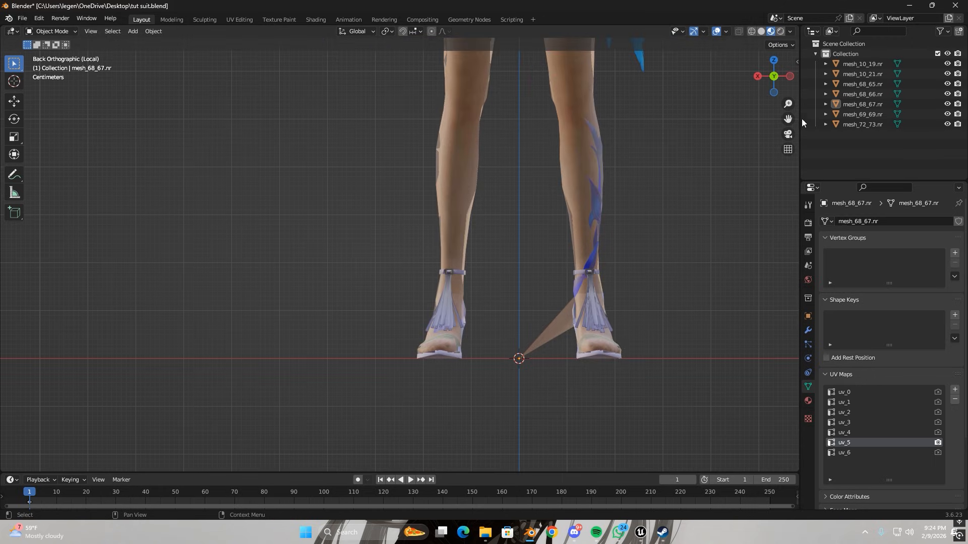
left_click_drag(788, 118, 727, 78)
Step: Select the feet mesh mesh_68_67.nr and examine its stray spike at the world origin from several angles
left_click(494, 301)
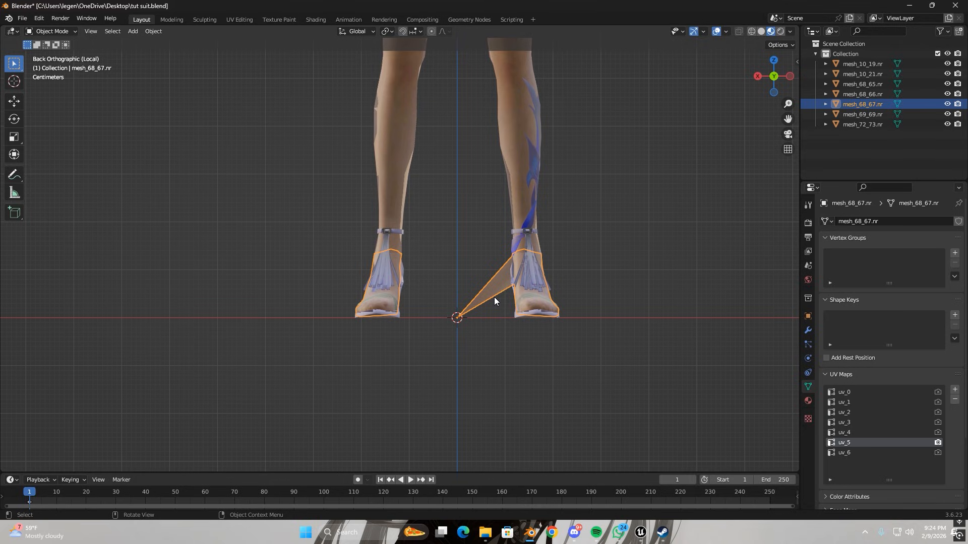
middle_click_drag(477, 346, 455, 336)
scroll(461, 334, "down", 2)
scroll(462, 334, "down", 1)
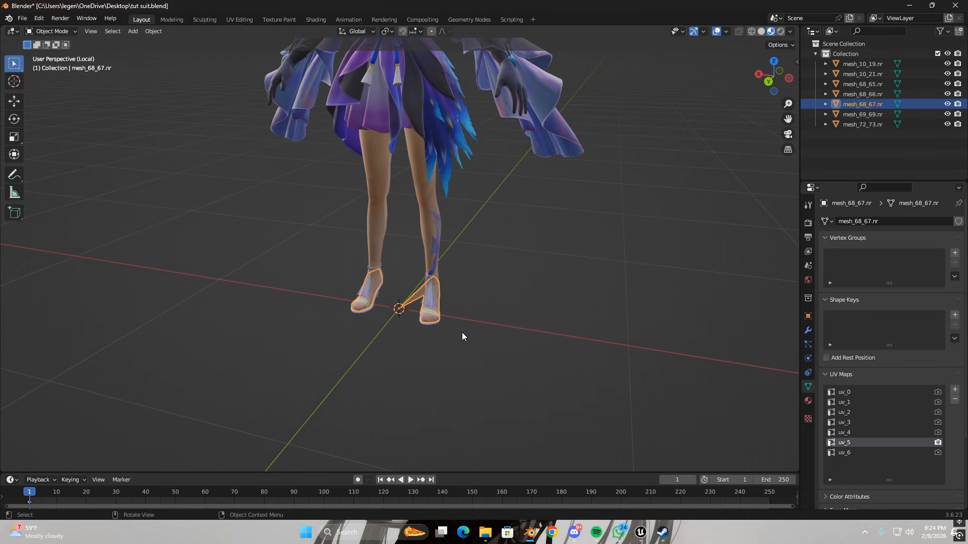
scroll(398, 232, "down", 3)
middle_click_drag(400, 234, 434, 216)
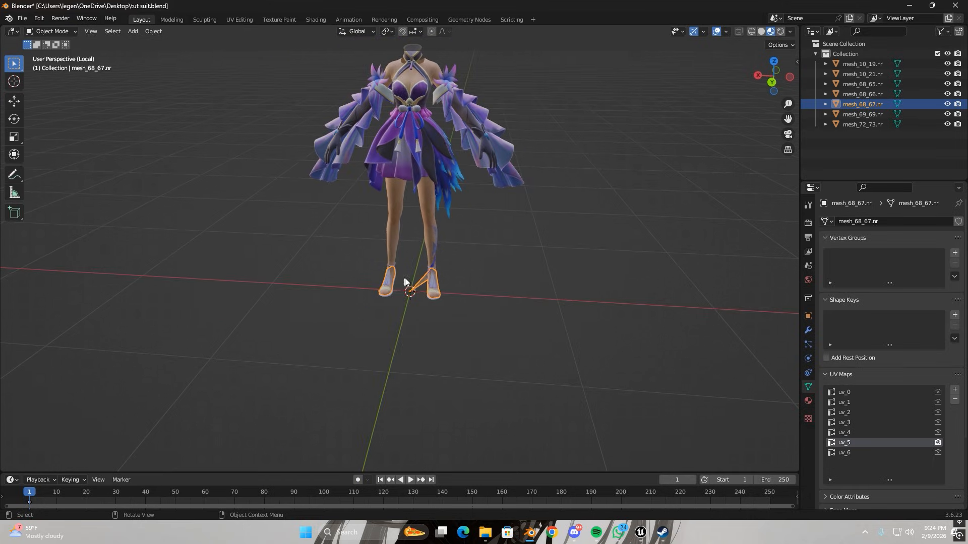
middle_click_drag(406, 281, 400, 272)
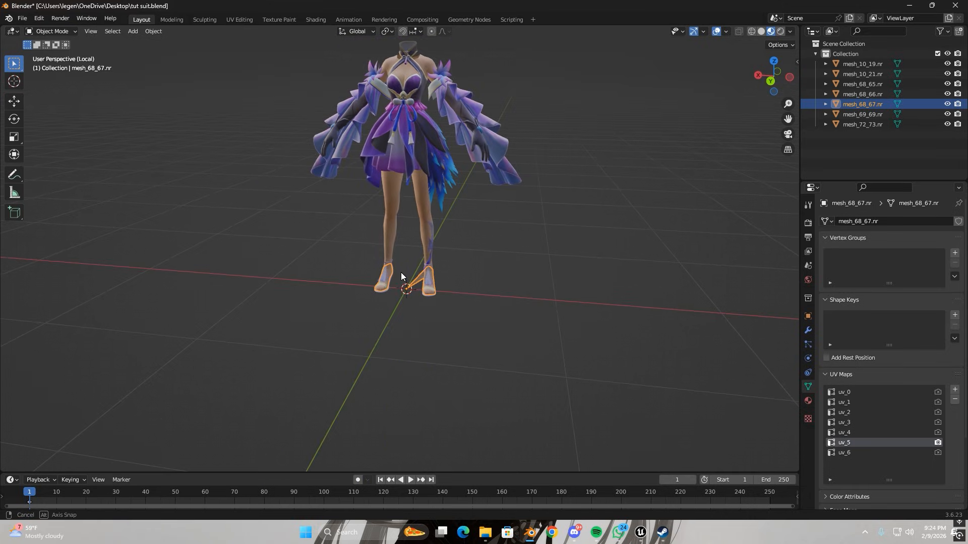
Step: Compare axis-aligned views of the feet mesh's stray spike, finishing in a close back orthographic view
left_click(772, 79)
scroll(481, 333, "up", 8)
scroll(504, 328, "up", 1)
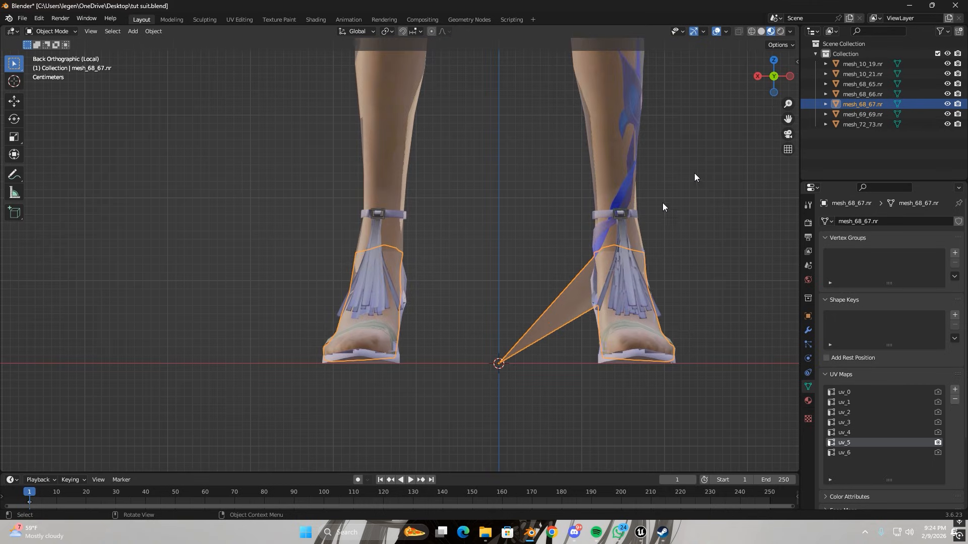
key("grave")
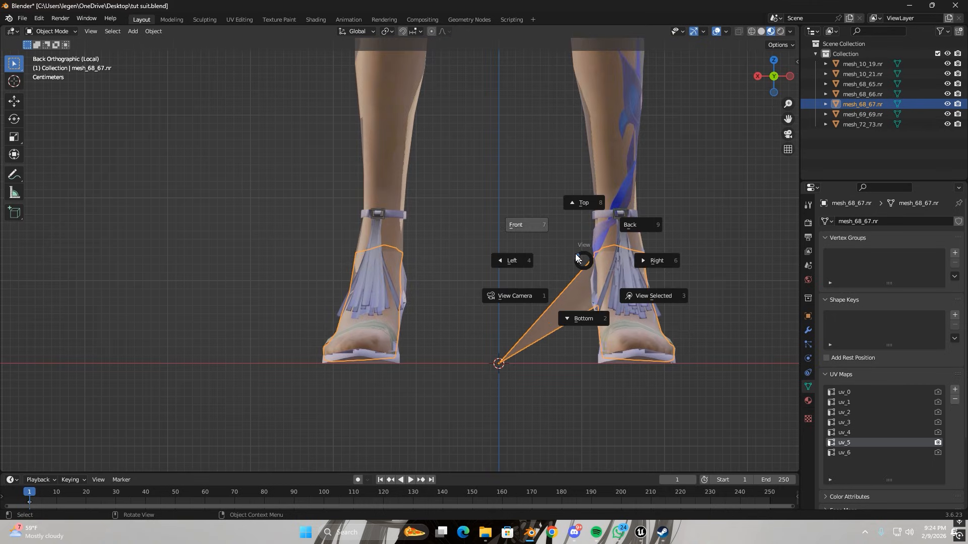
left_click(544, 226)
key("ctrl+KP_3")
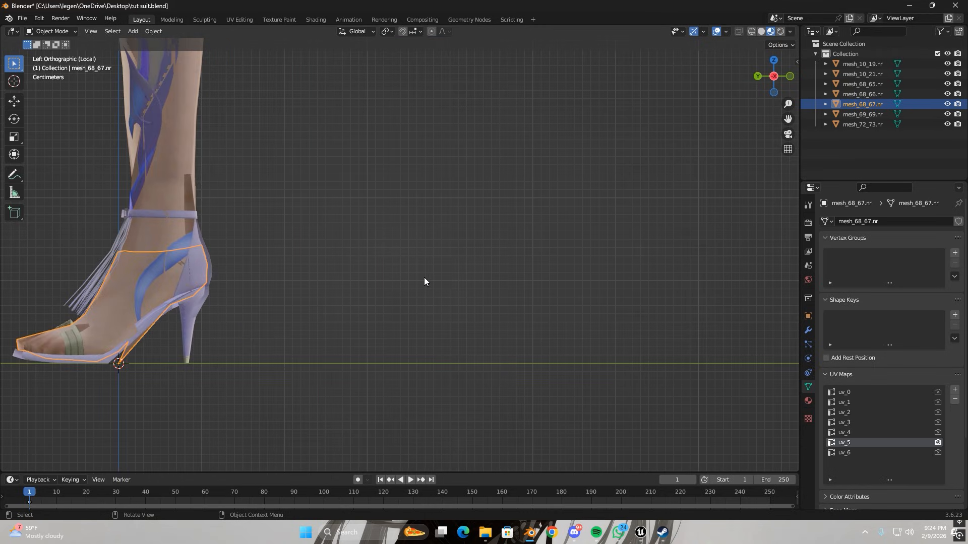
key("grave")
left_click(431, 328)
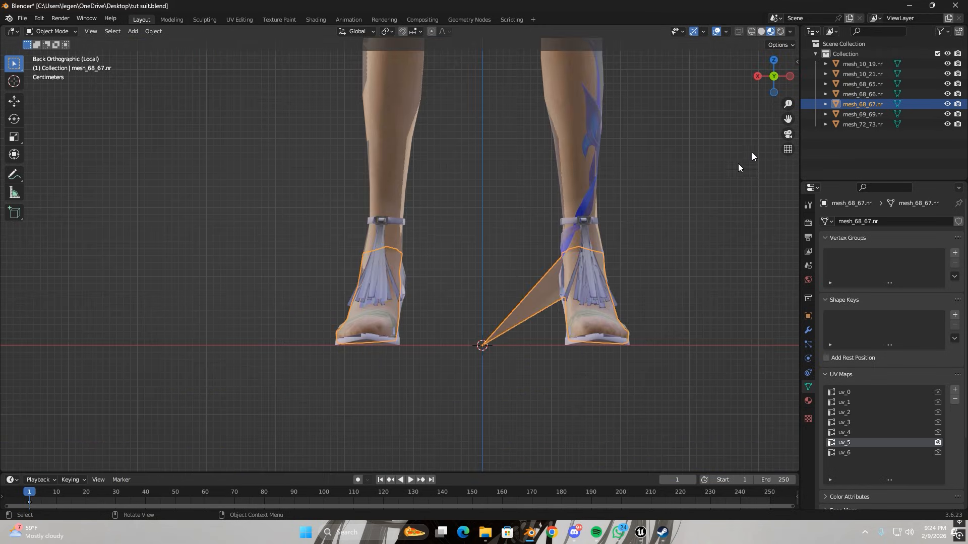
scroll(756, 142, "up", 2)
middle_click_drag(568, 249, 556, 250)
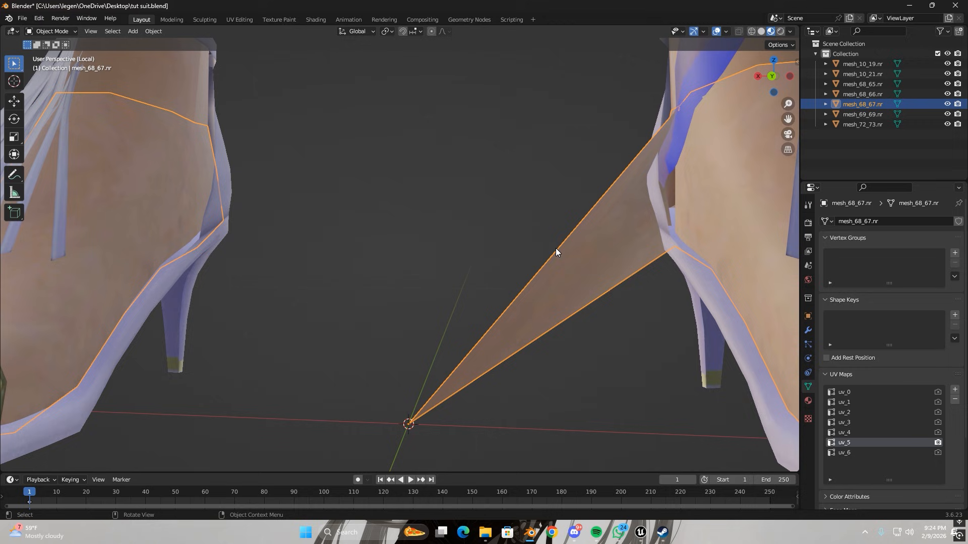
left_click(772, 76)
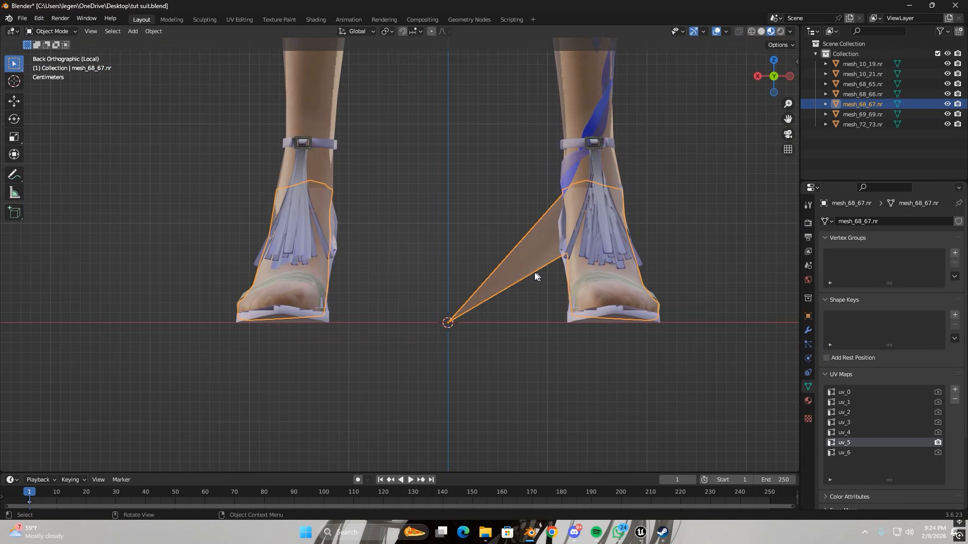
Step: In Edit Mode, move the feet mesh's stray vertex from the world origin to the foot with the blue leg pattern
key("Tab")
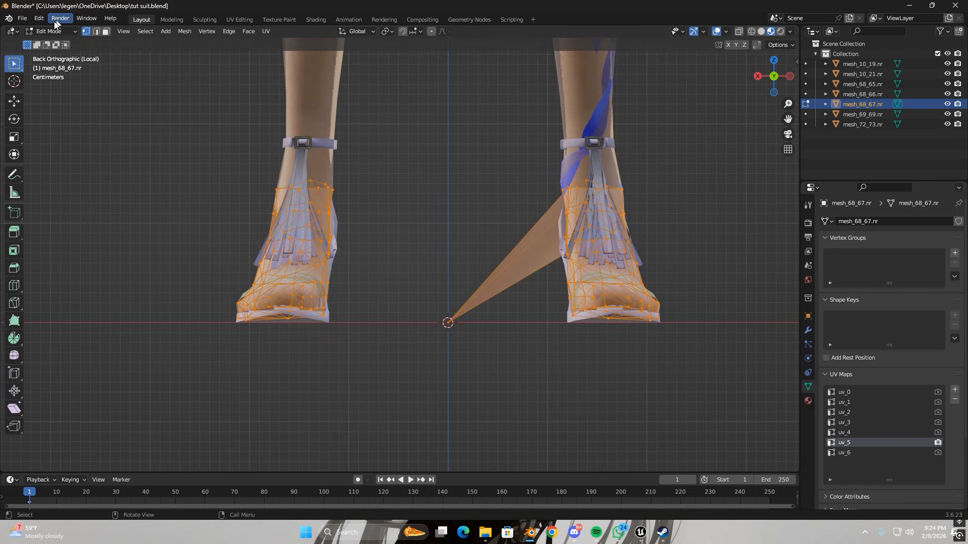
key("alt+a")
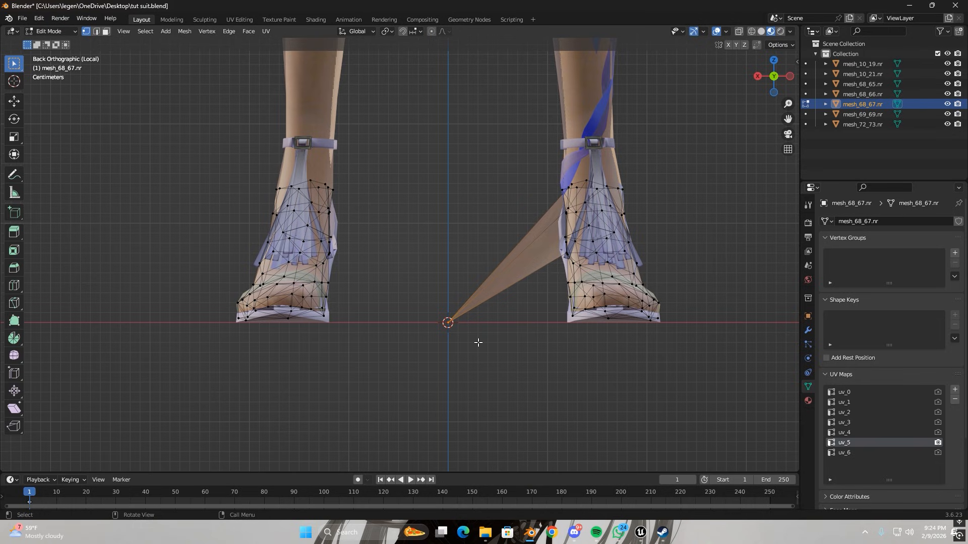
key("g")
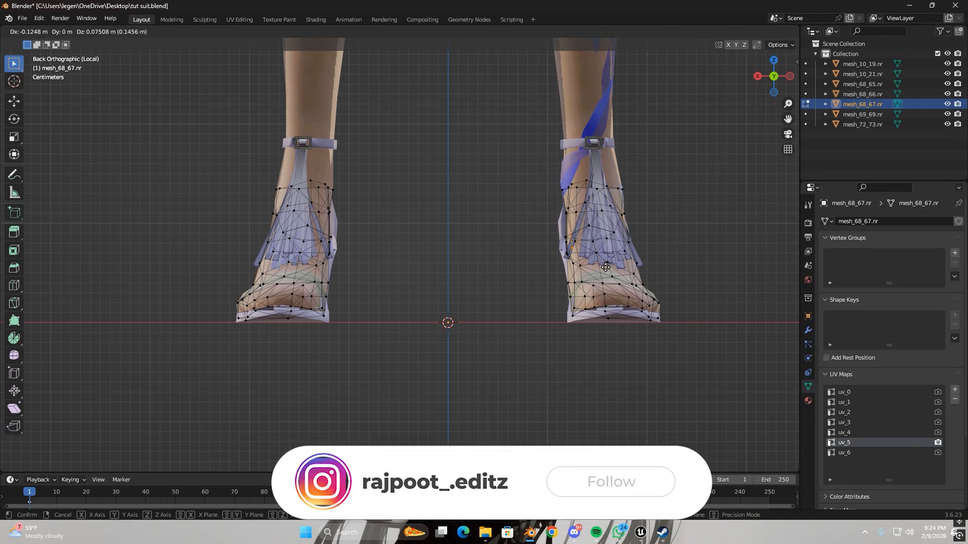
left_click(602, 240)
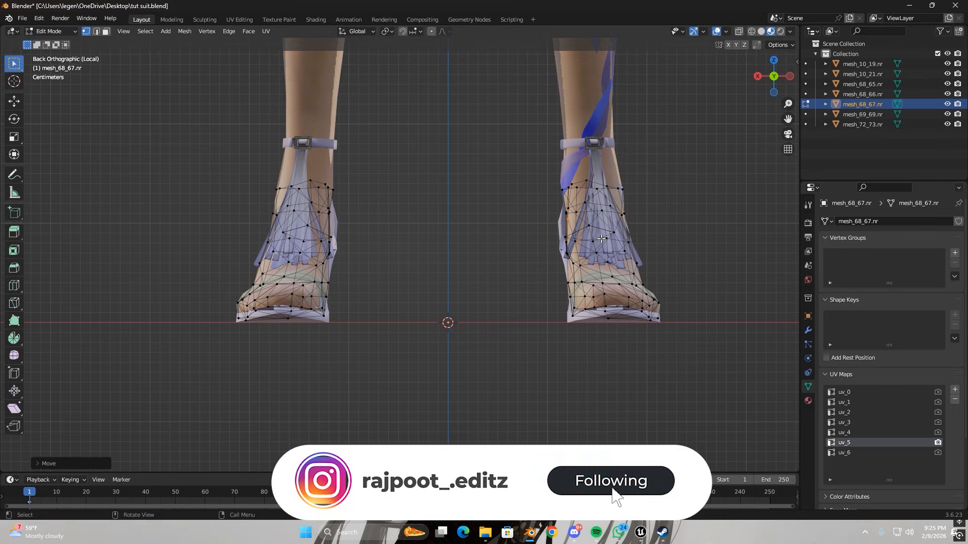
Step: Move the stray vertex about 0.06 m along negative global Y, towards the back of the ankle beside the heel strap
scroll(602, 240, "up", 5)
middle_click_drag(602, 241, 594, 252)
scroll(591, 249, "down", 2)
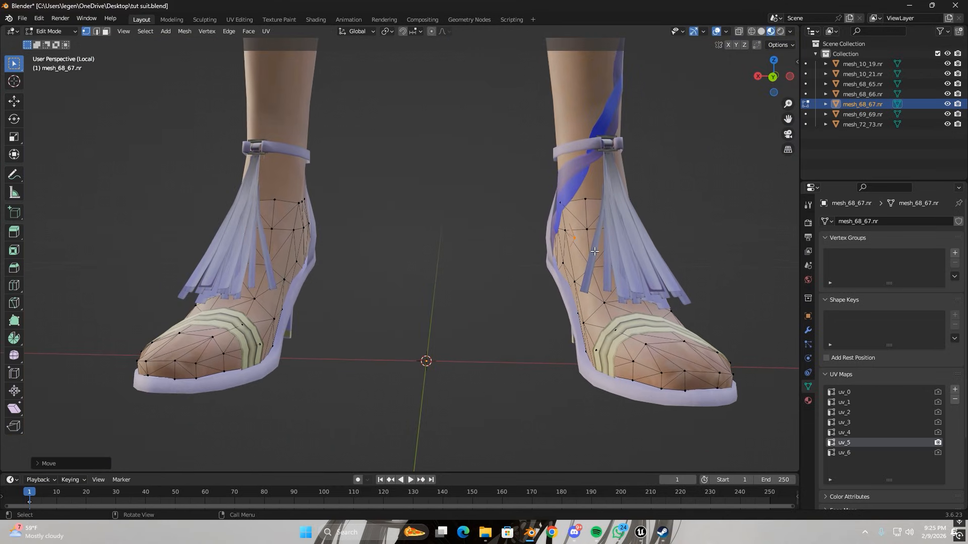
key("shift+grave")
key("w")
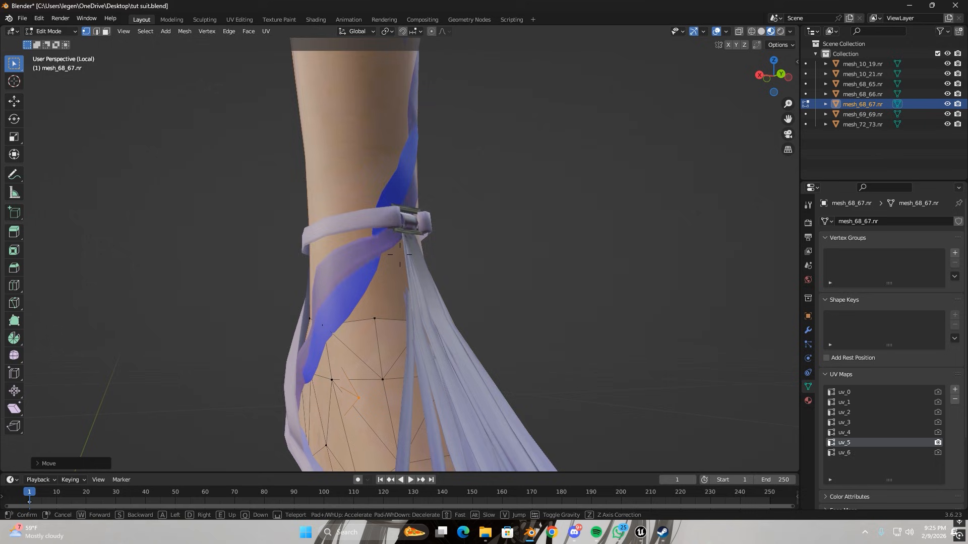
key("a")
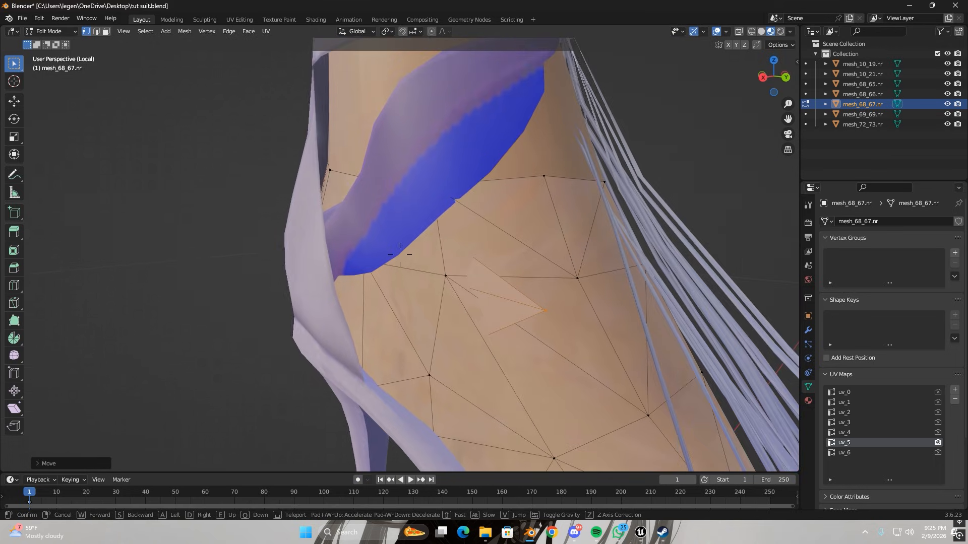
left_click(400, 254)
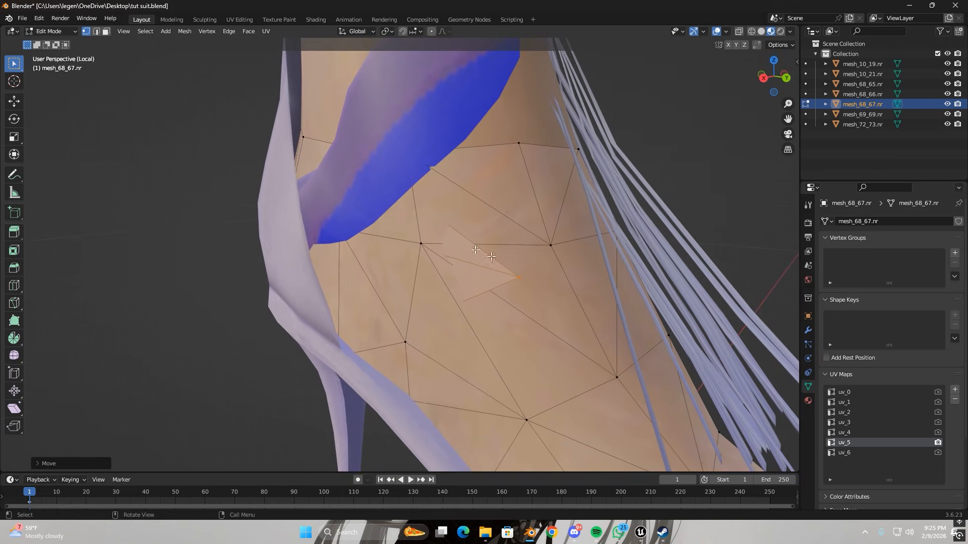
key("g")
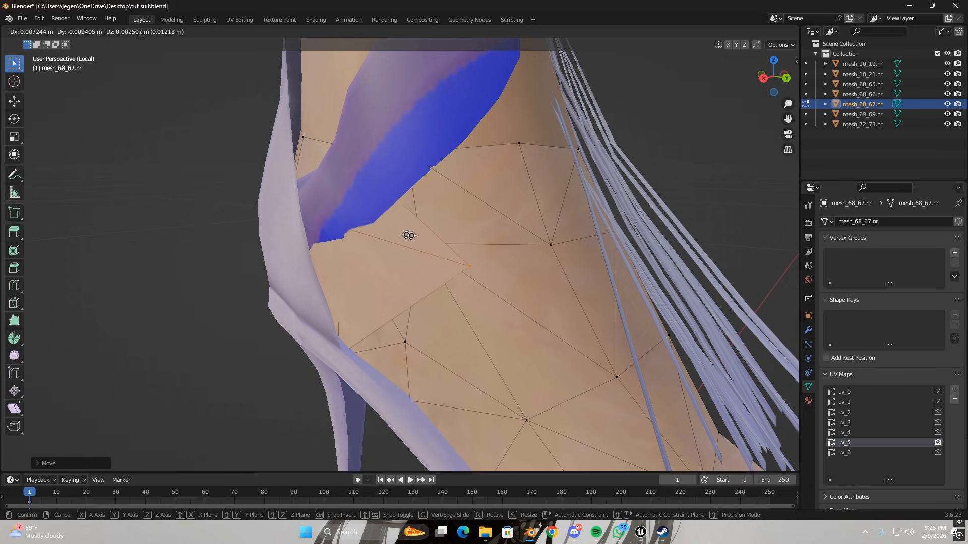
key("y")
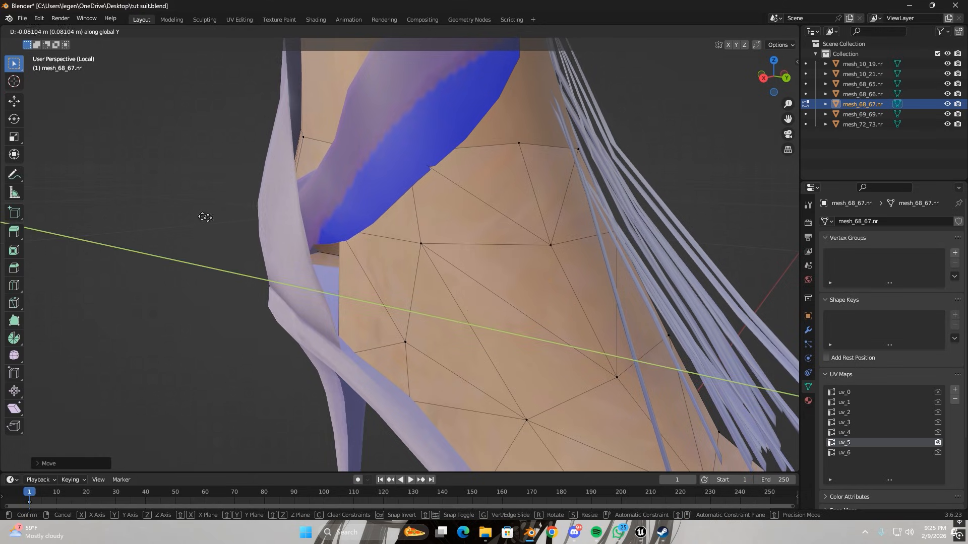
key("x")
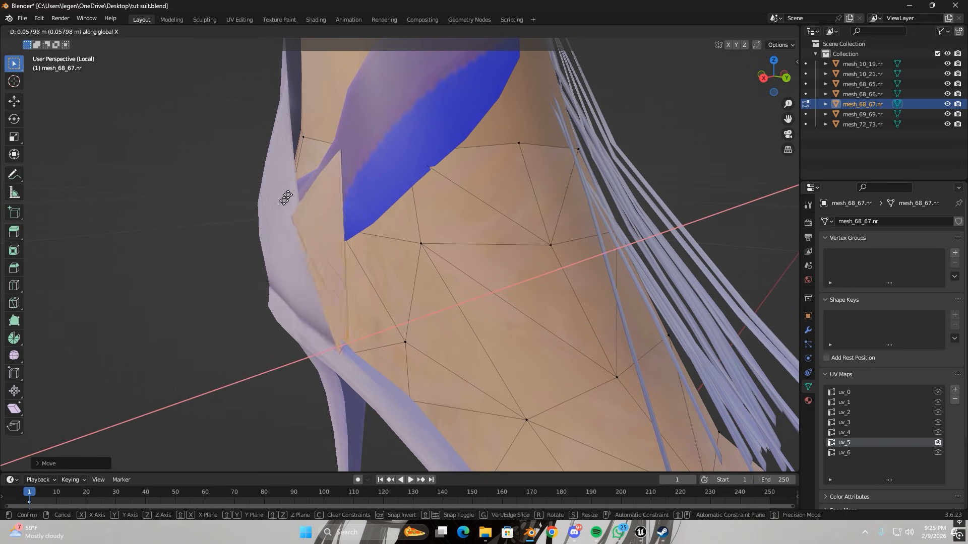
key("z")
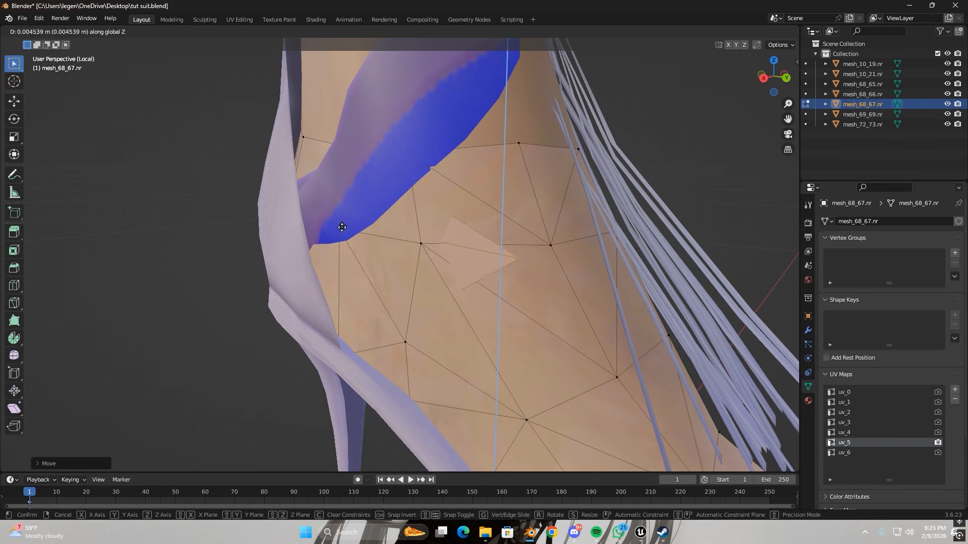
key("y")
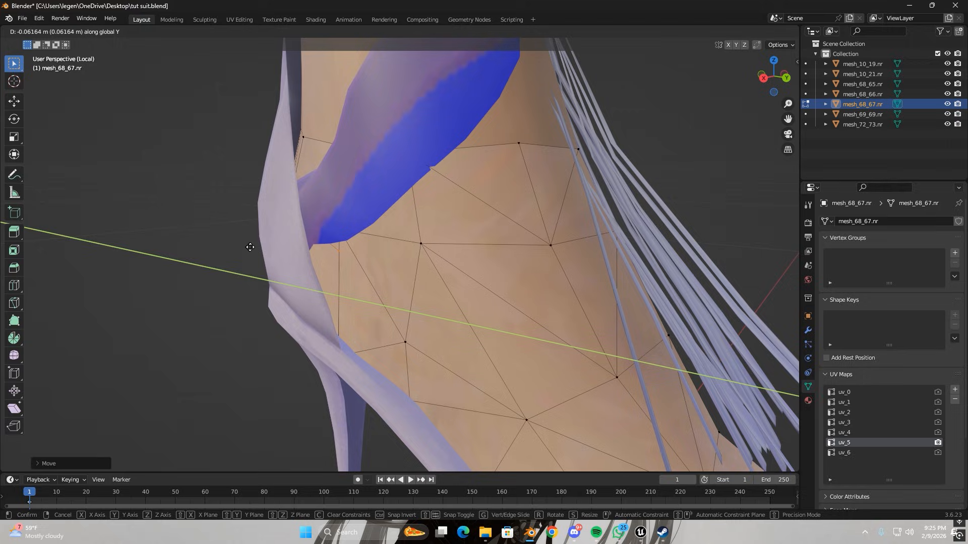
left_click(252, 247)
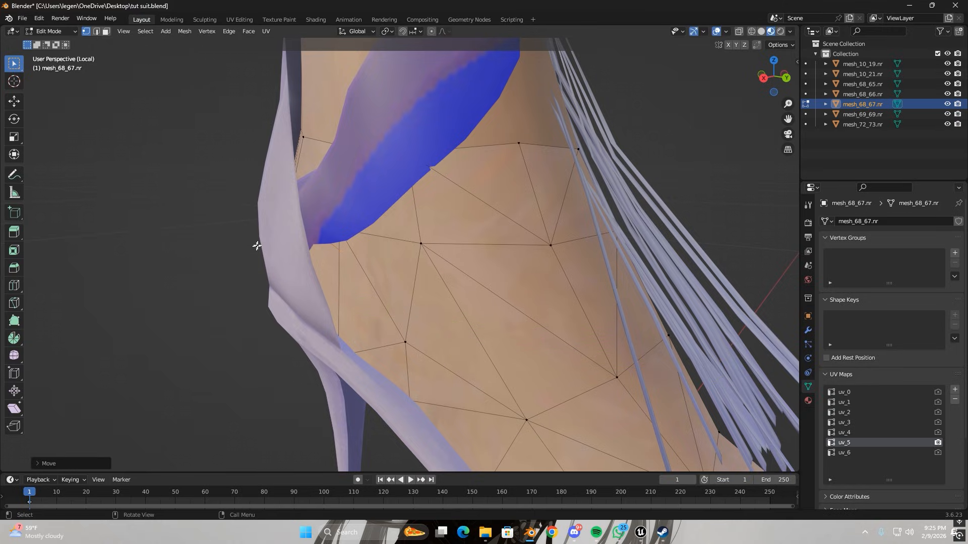
Step: Close in on the gap in the ankle skin and nudge the vertex about 0.001 m along global Y
key("shift+grave")
key("s")
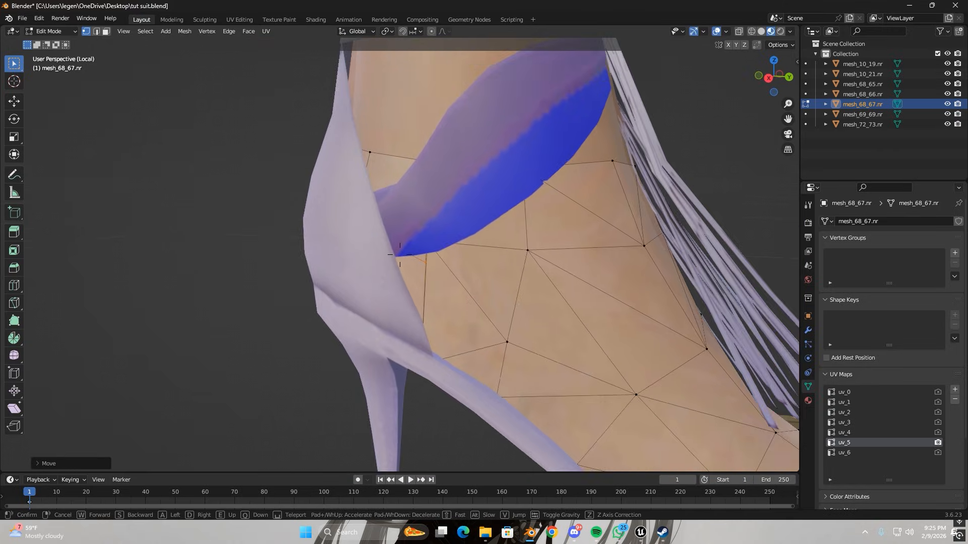
key("w")
key("w")
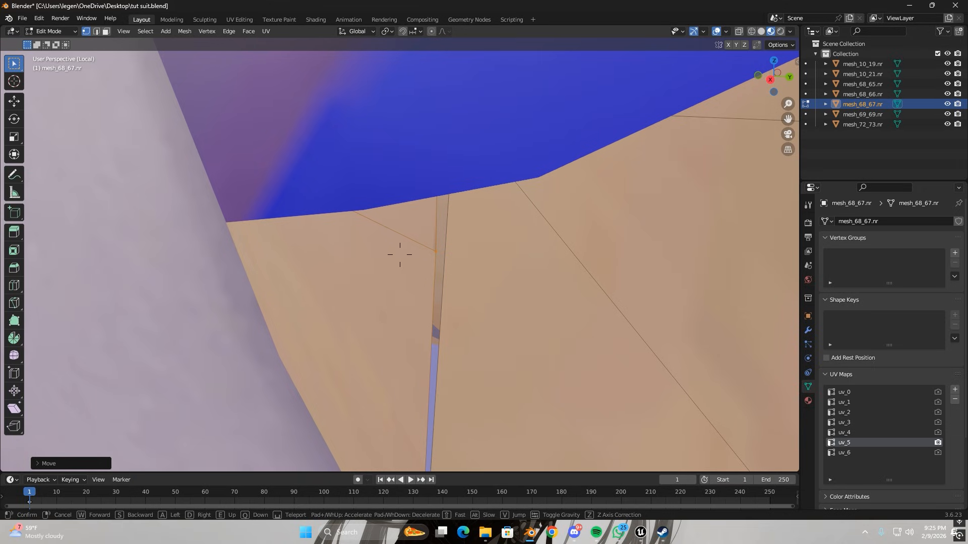
key("s")
key("d")
key("a")
key("w")
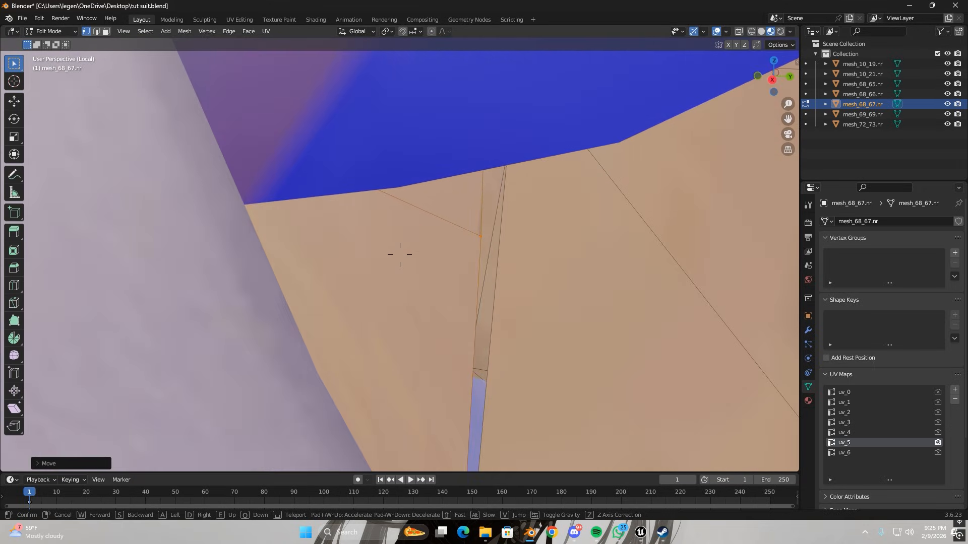
key("d")
key("Escape")
key("g")
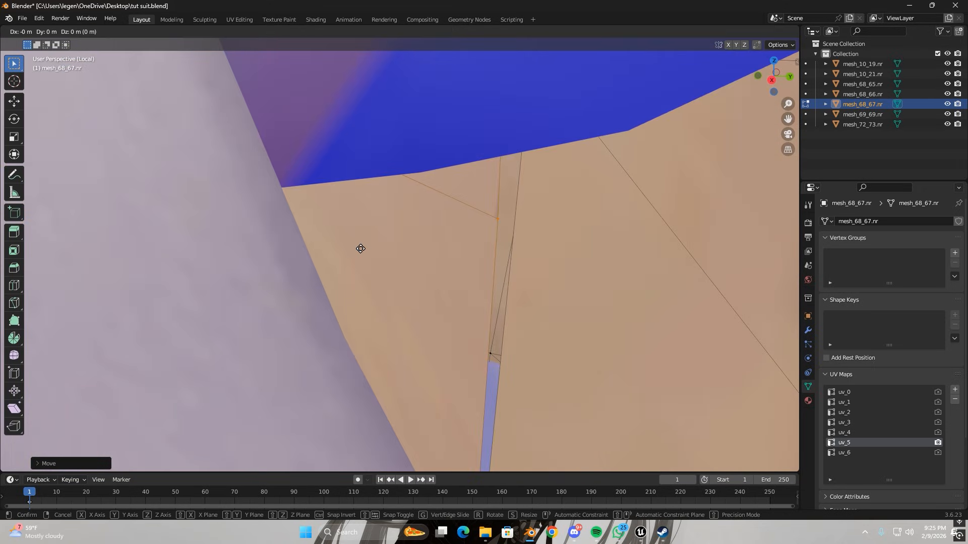
key("y")
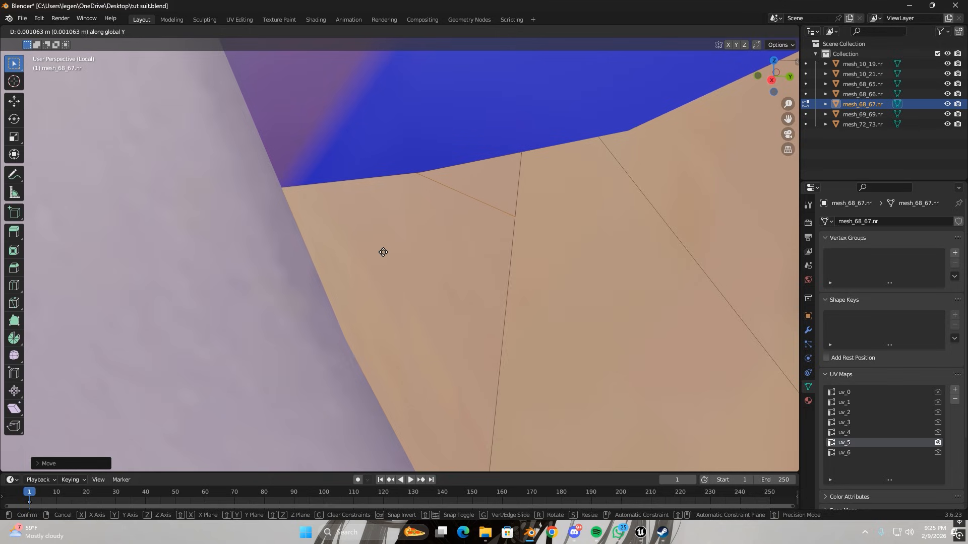
left_click(383, 252)
Step: Nudge the ankle vertex about 0.0014 m along global X to close the remaining gap in the skin
key("shift+grave")
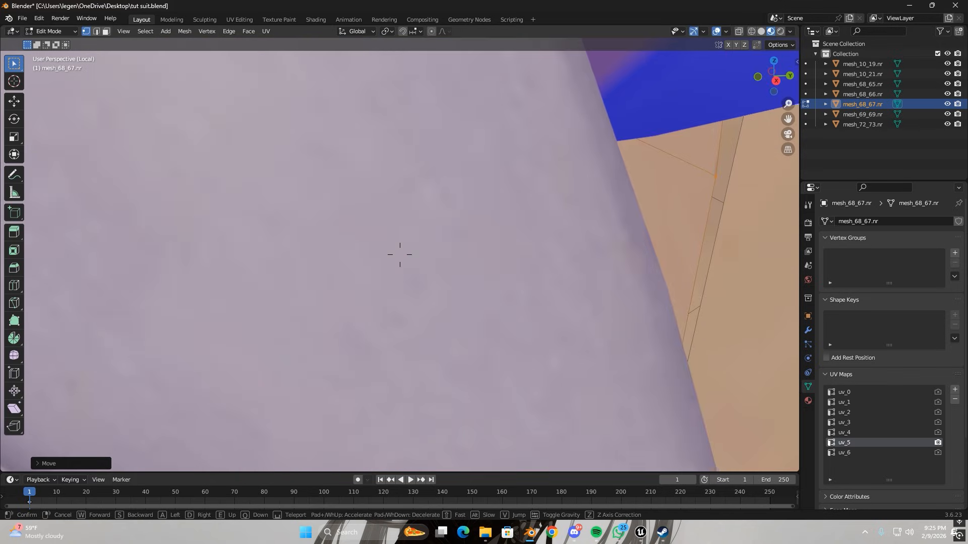
left_click(387, 250)
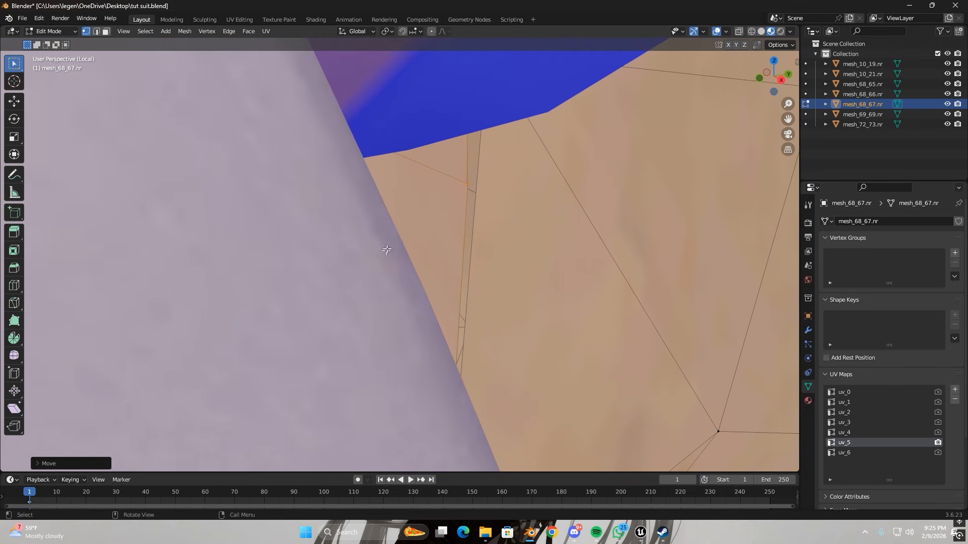
key("g")
key("x")
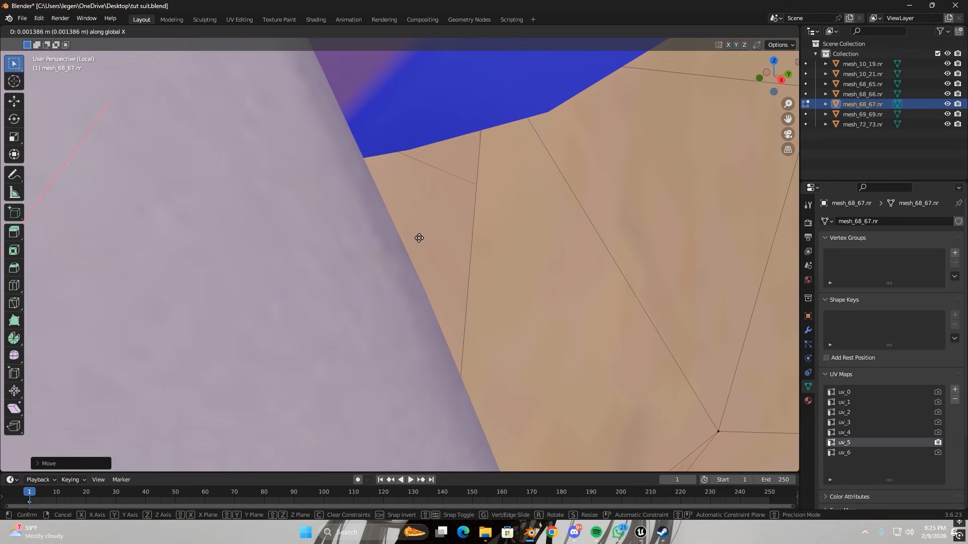
left_click(419, 237)
Step: Check the repaired ankle and the whole outfit, and return the feet mesh to Object Mode
key("shift+grave")
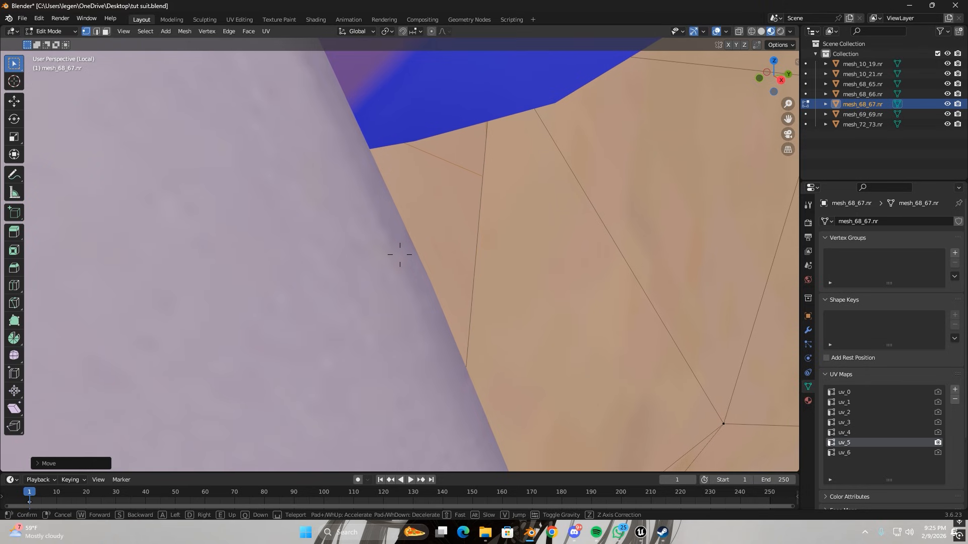
key("d")
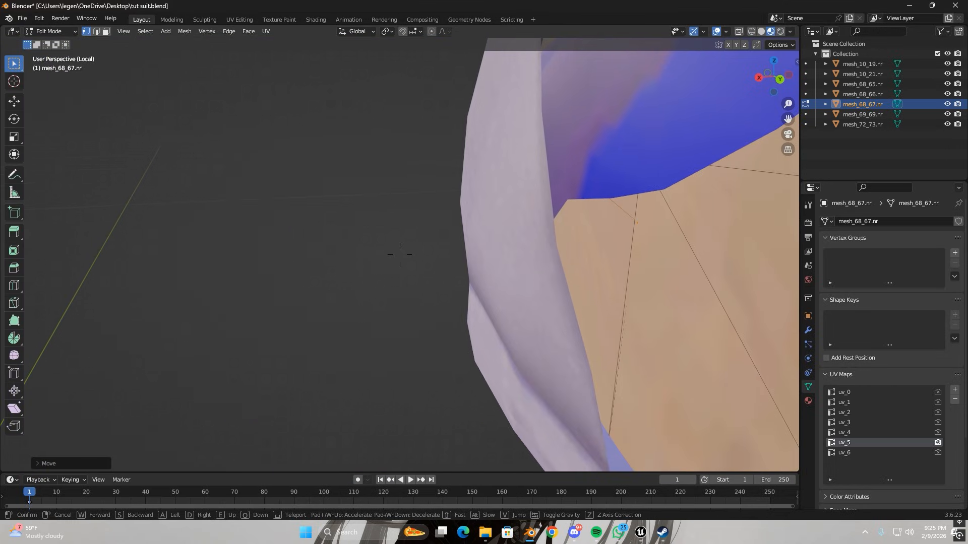
key("d")
key("s")
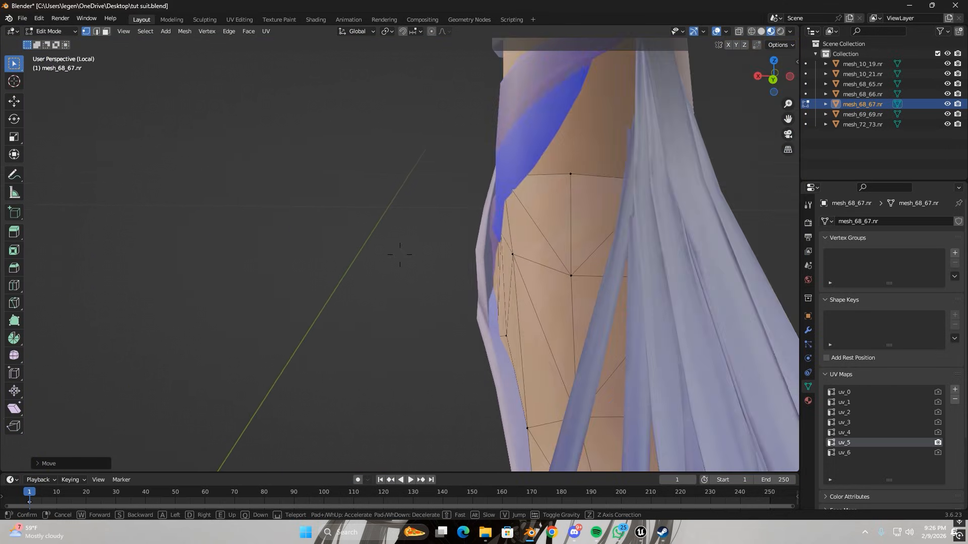
key("s")
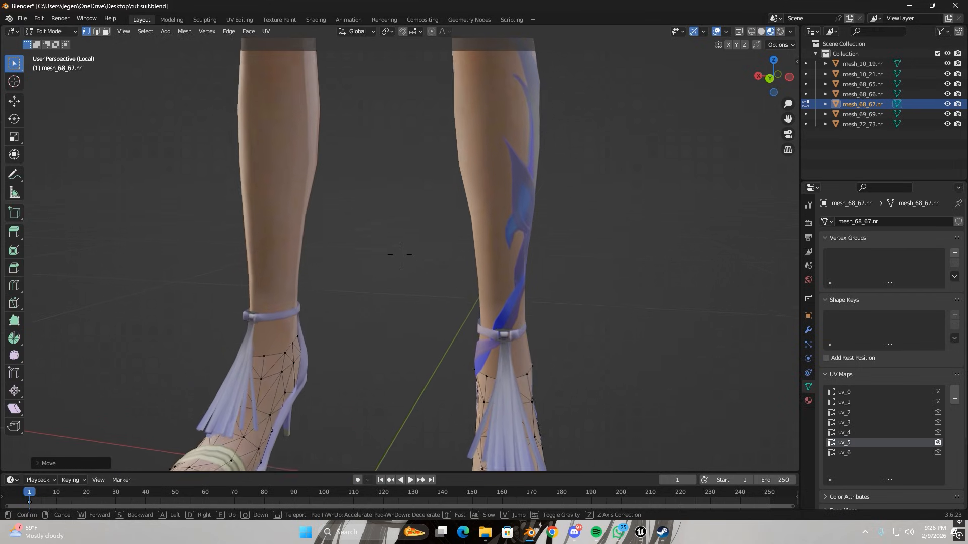
key("s")
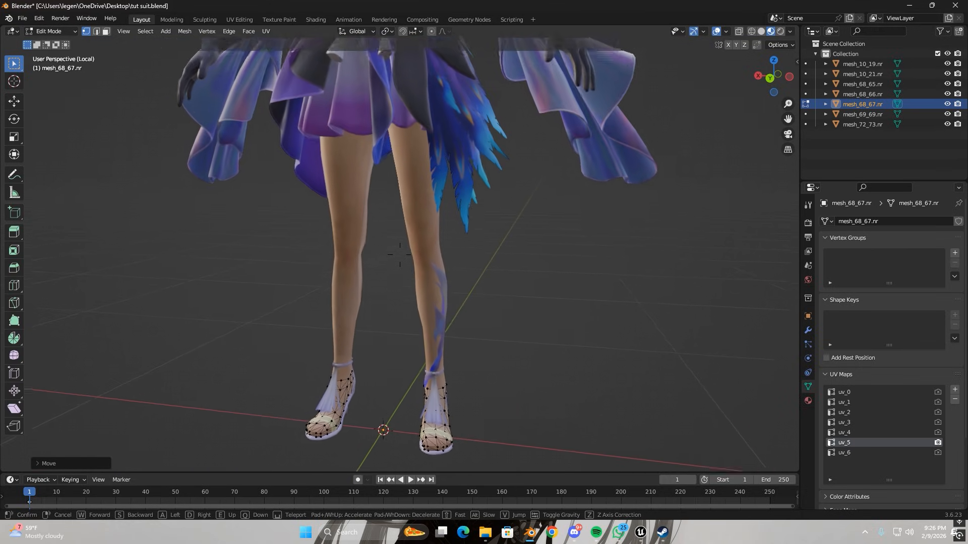
key("s")
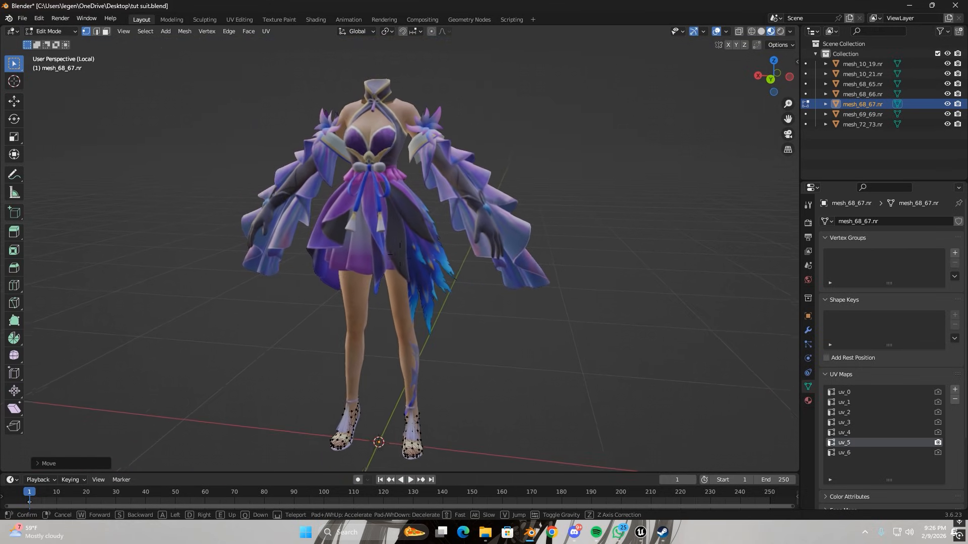
left_click(400, 254)
left_click(53, 32)
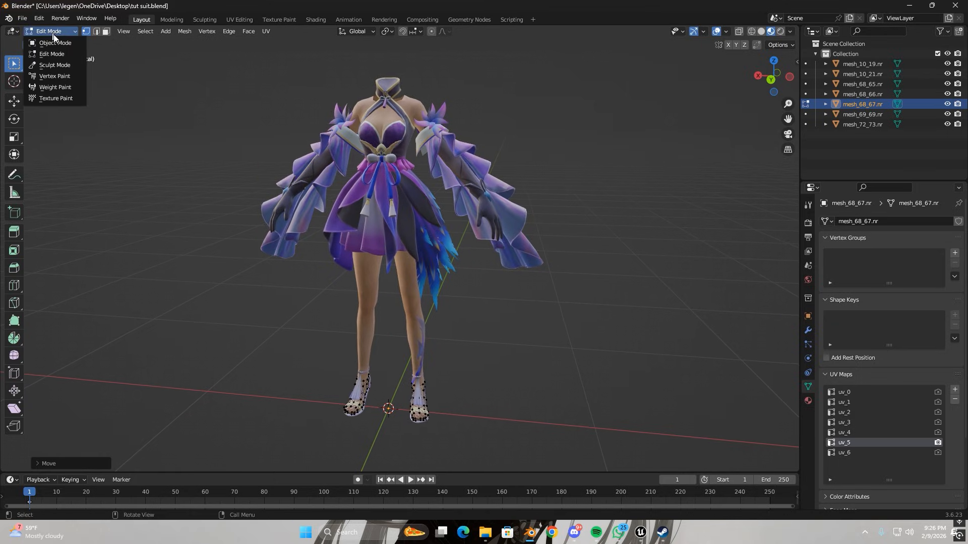
left_click(55, 43)
middle_click_drag(429, 271, 392, 268)
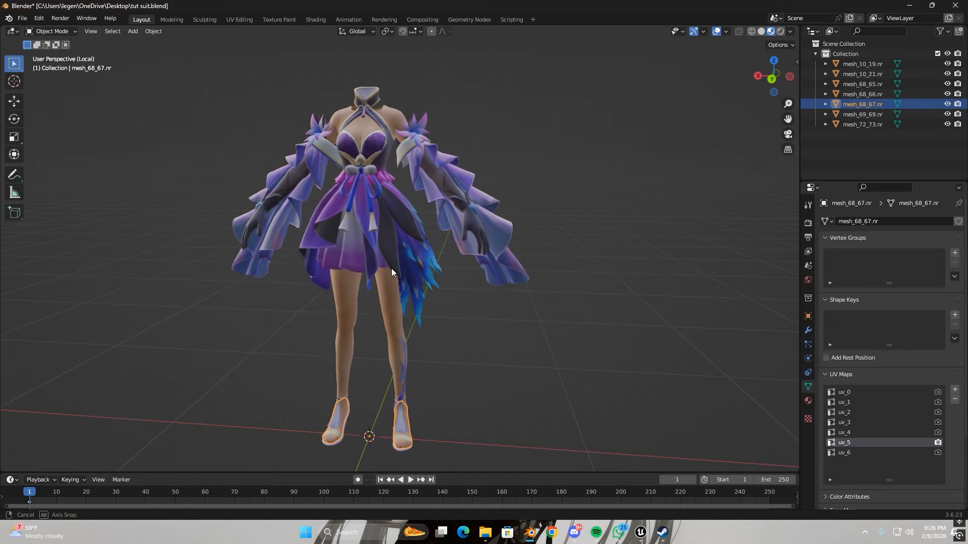
Step: Select all the outfit meshes and switch local view off and back on
key("a")
key("KP_Divide")
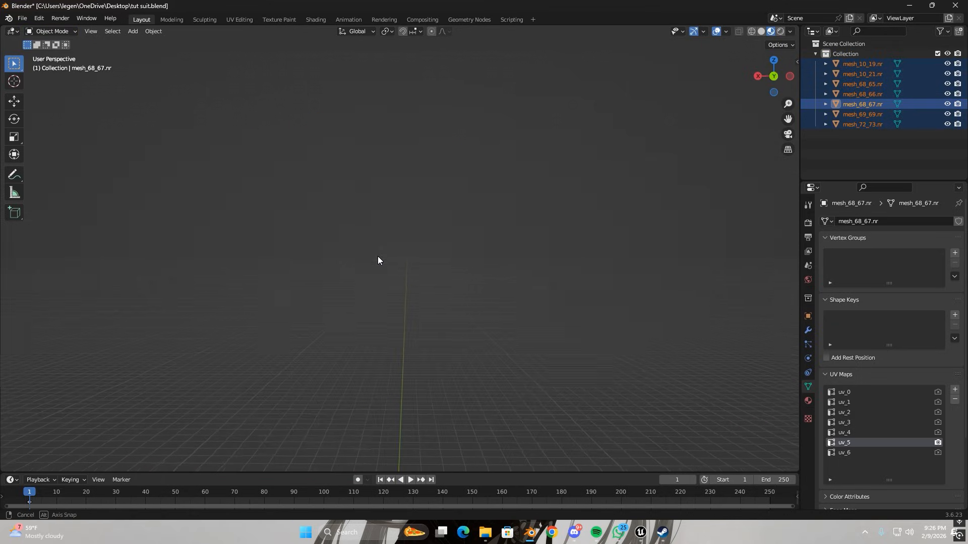
left_click_drag(791, 115, 768, 31)
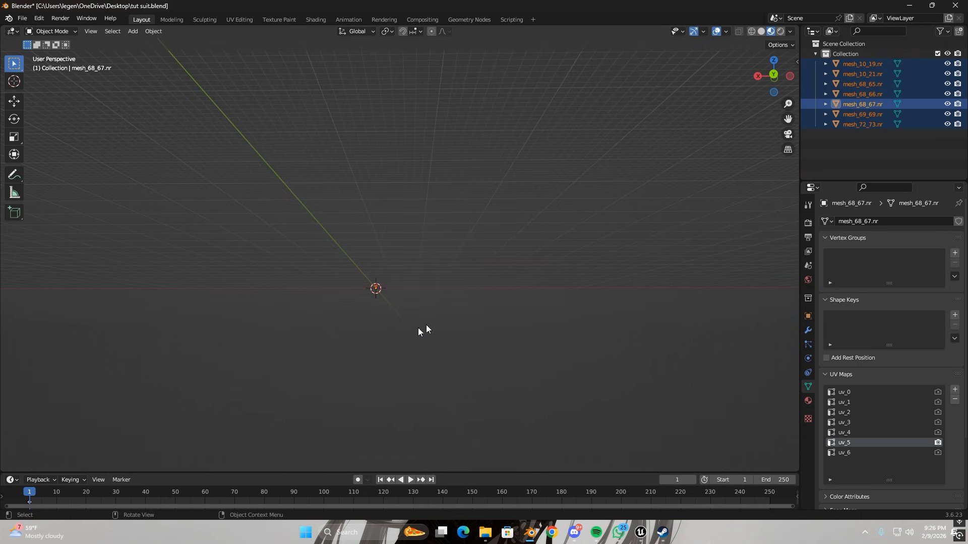
scroll(406, 334, "up", 4)
middle_click_drag(407, 334, 417, 274)
key("KP_Divide")
Step: Join all the outfit meshes into one object with the sleeve mesh mesh_72_73.nr as active, and clear the selection
left_click(509, 341)
left_click(376, 249)
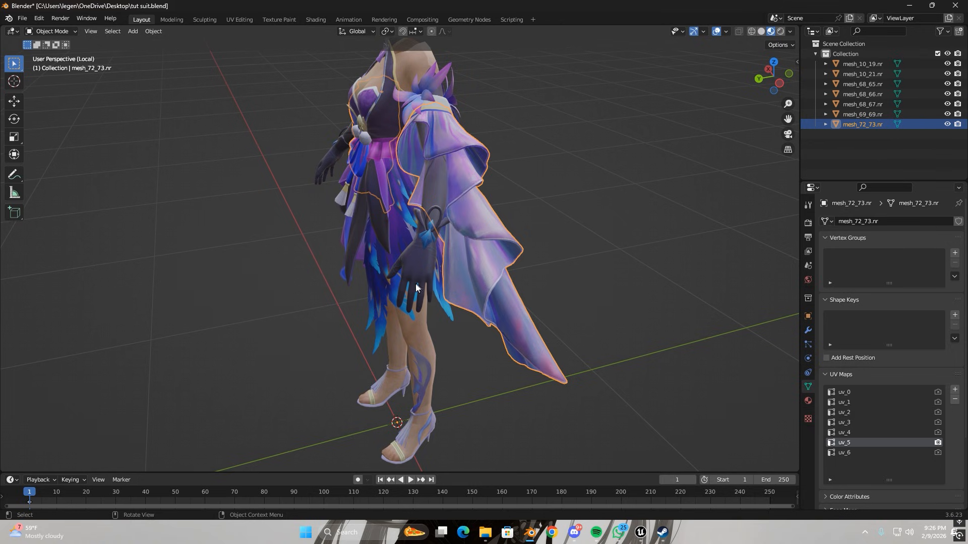
middle_click_drag(420, 286, 516, 296)
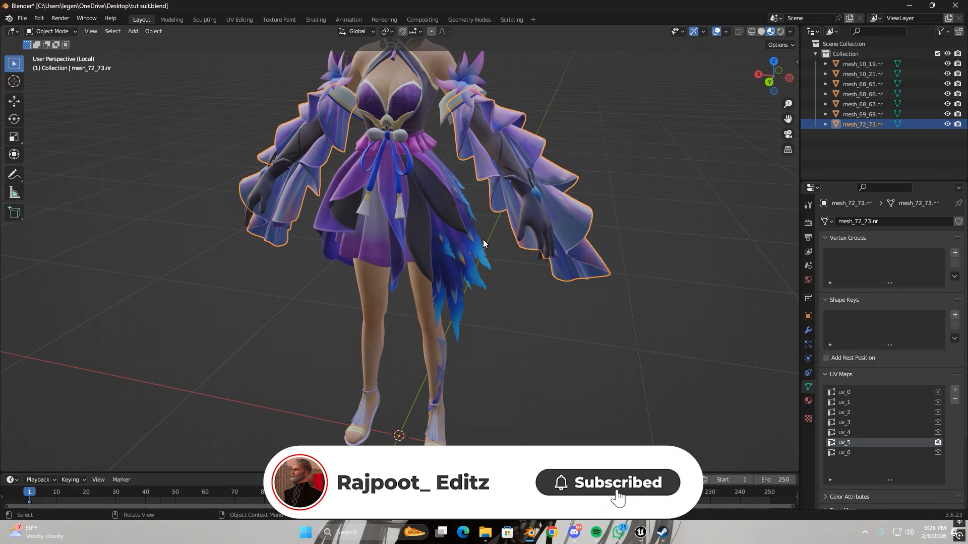
scroll(446, 292, "down", 3)
middle_click_drag(445, 292, 530, 323)
key("a")
key("ctrl+j")
left_click(452, 307)
Step: Show the PSK/PSA import settings beside the model, check the joined outfit as one object, and clear its selection
key("n")
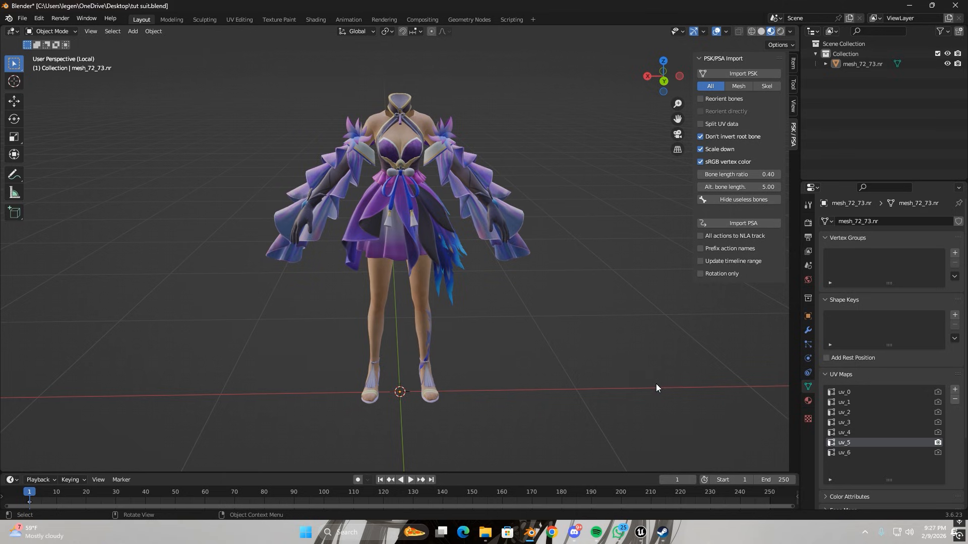
left_click_drag(657, 387, 730, 291)
left_click_drag(600, 67, 672, 315)
left_click_drag(599, 256, 480, 163)
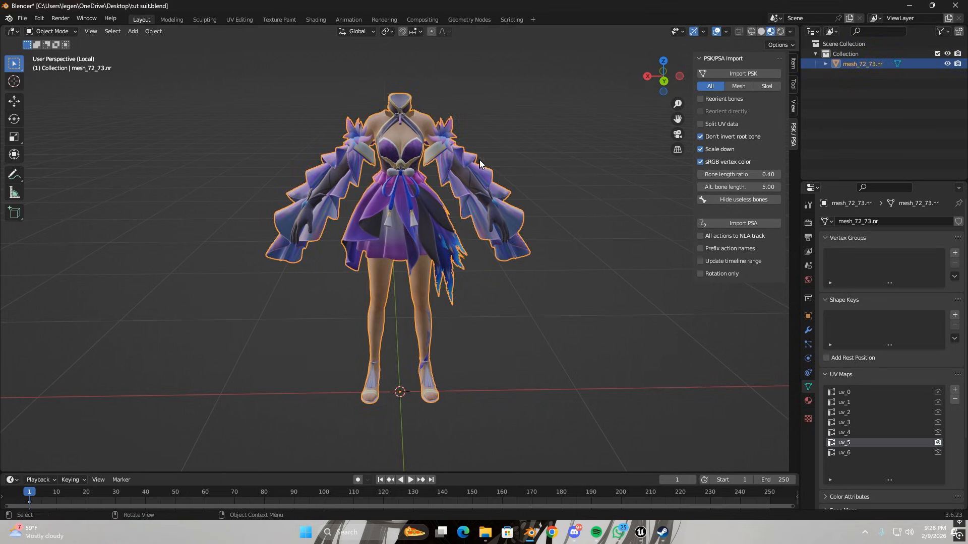
left_click(473, 239)
mouse_move(469, 239)
middle_mouse_down()
mouse_move(373, 240)
mouse_move(471, 245)
middle_mouse_up()
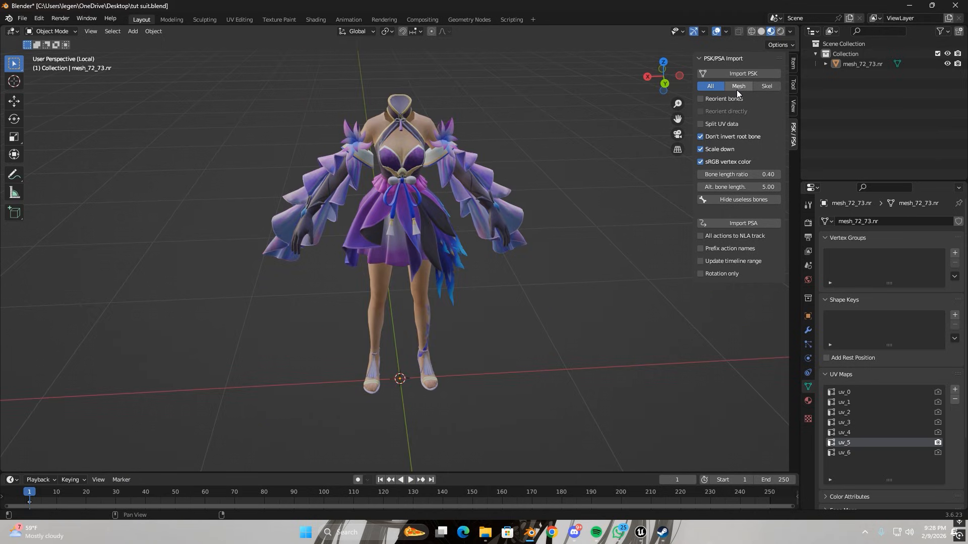
Step: Import the skeletal mesh PharaohBlurs (1).psk from the Documents folder and select the outfit mesh
left_click(743, 74)
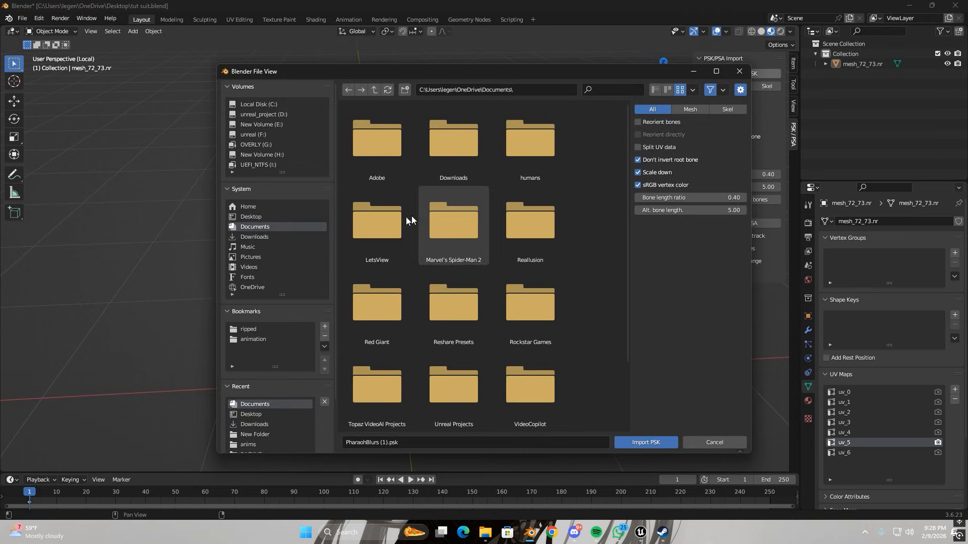
scroll(374, 313, "down", 3)
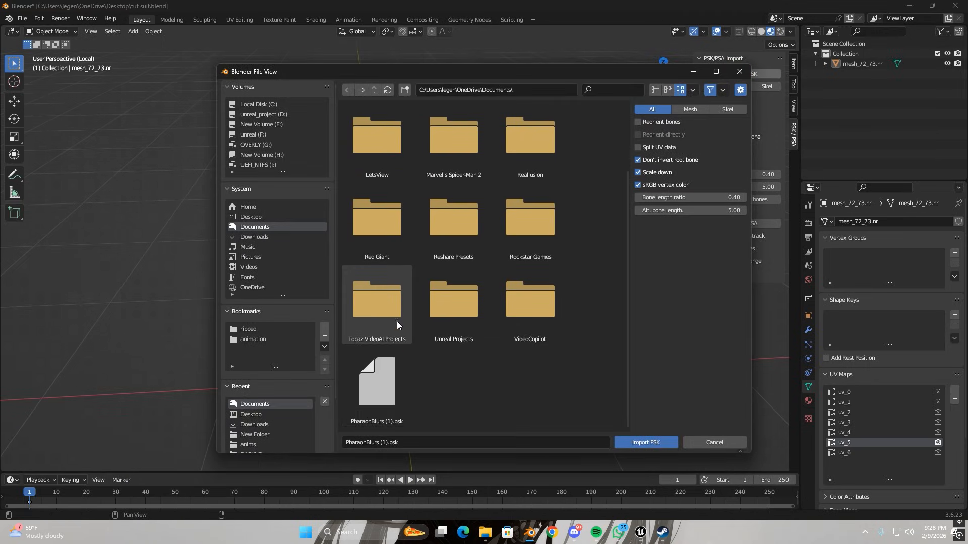
double_click(385, 374)
mouse_move(394, 265)
middle_mouse_down()
mouse_move(129, 235)
mouse_move(244, 263)
mouse_move(378, 257)
middle_mouse_up()
middle_click_drag(452, 257, 273, 271)
left_click(284, 272)
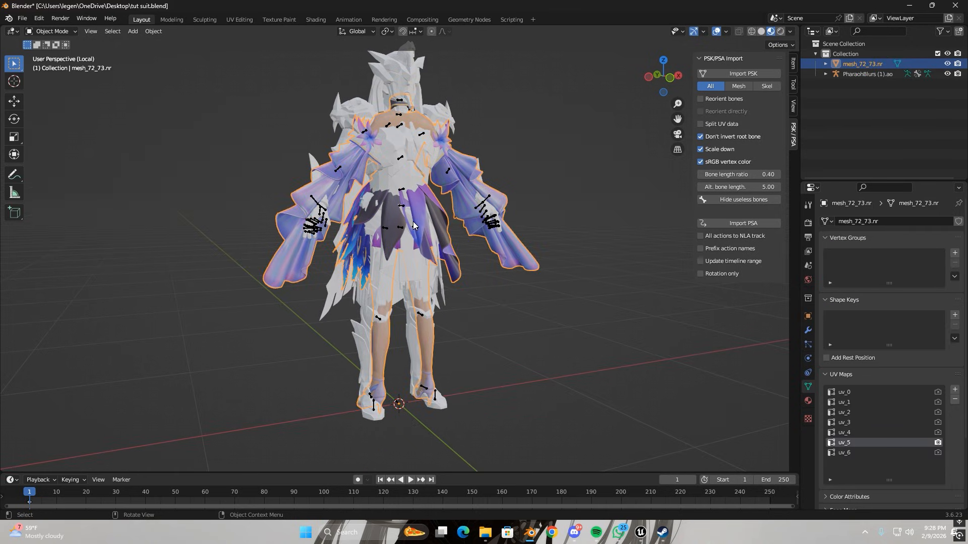
middle_click_drag(414, 225, 392, 252)
middle_click_drag(323, 264, 267, 264)
key("r")
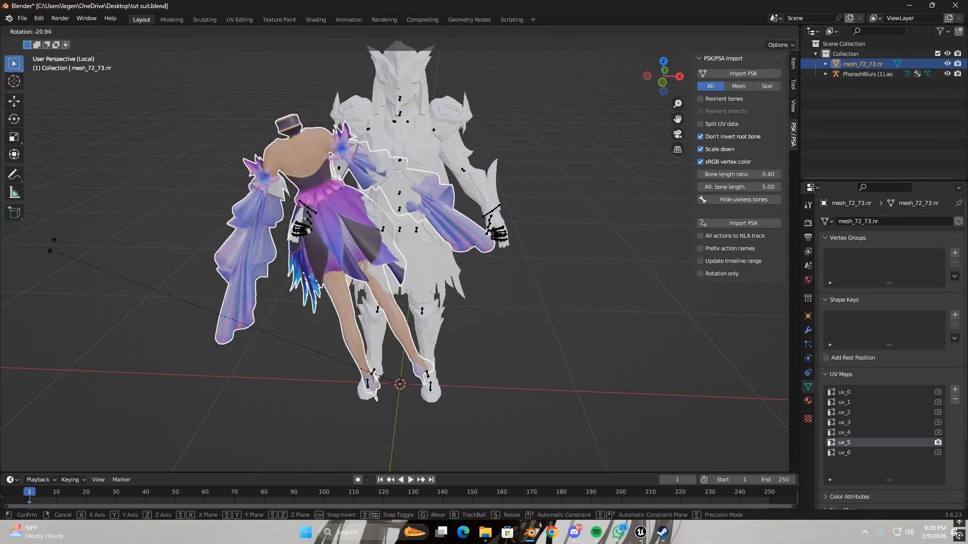
right_click(103, 240)
key("g")
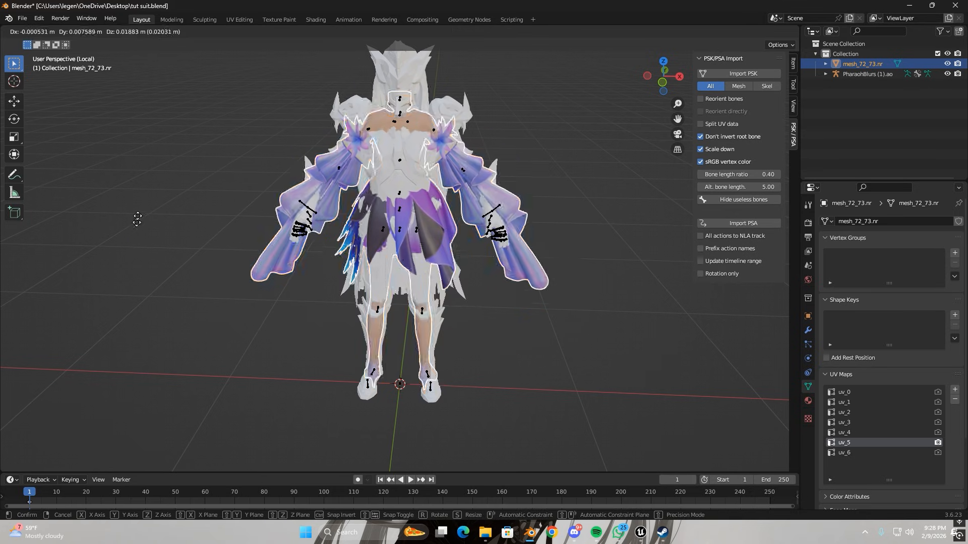
right_click(232, 207)
key("r")
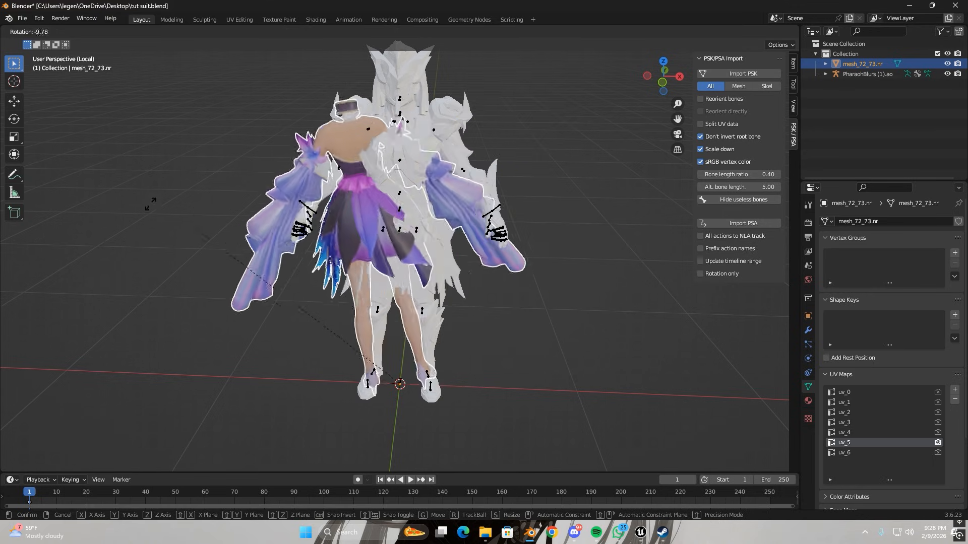
right_click(300, 214)
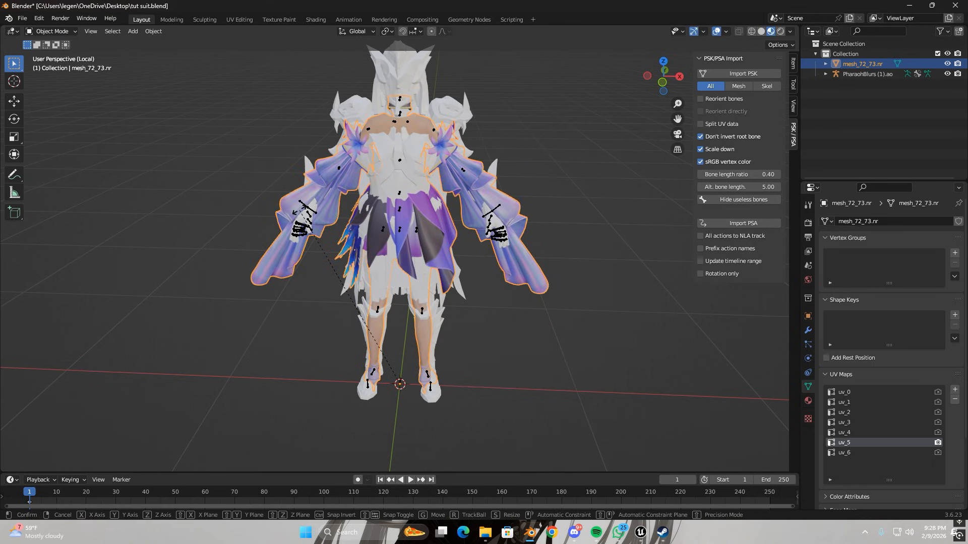
Step: Rotate the outfit mesh 180° about the global Z axis
key("r")
key("z")
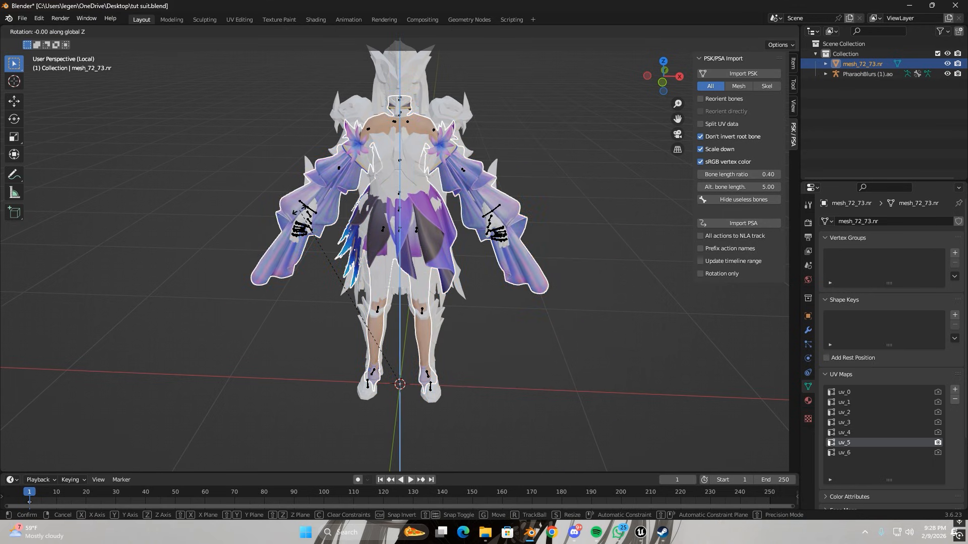
type("180")
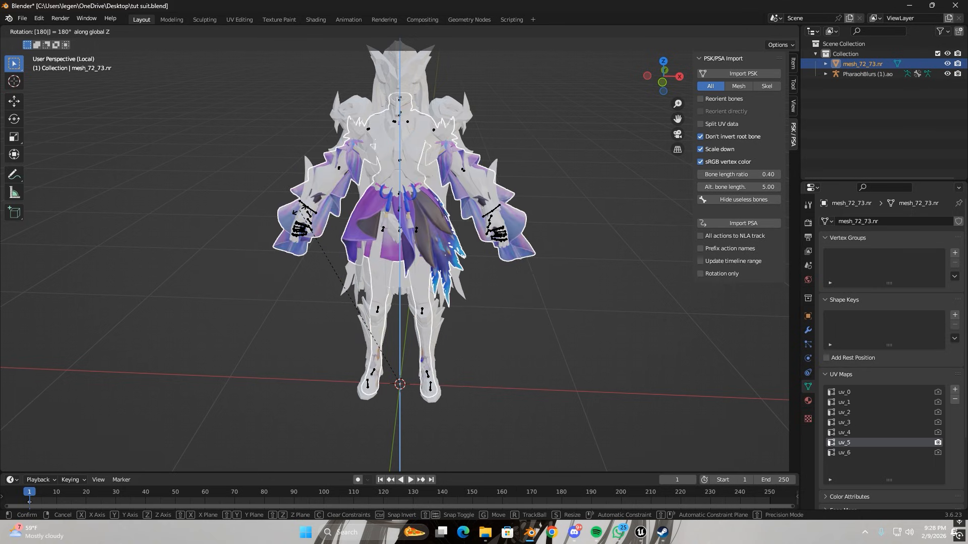
key("Return")
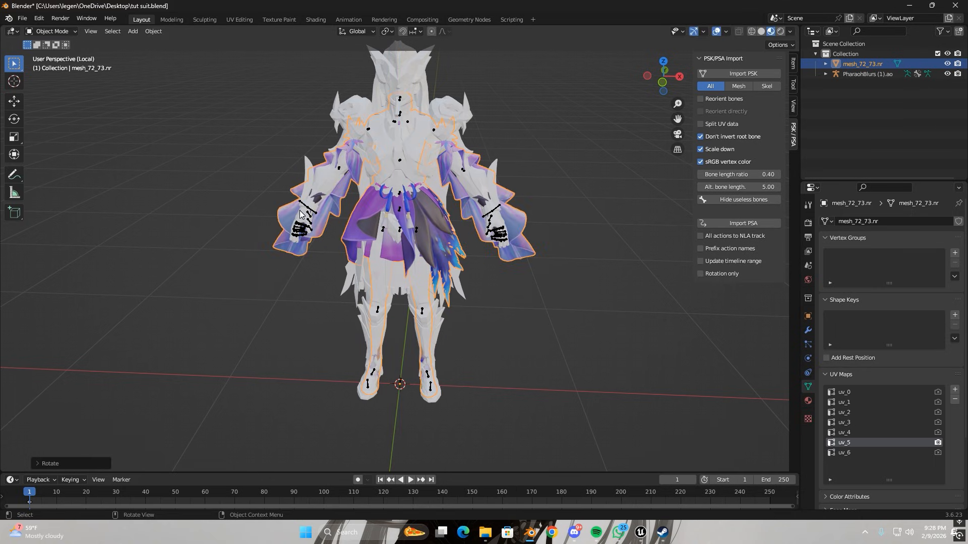
Step: Select the imported armour mesh, add the outfit mesh to the selection as active, and switch to Weight Paint mode
middle_click_drag(367, 208, 394, 161)
left_click(394, 161)
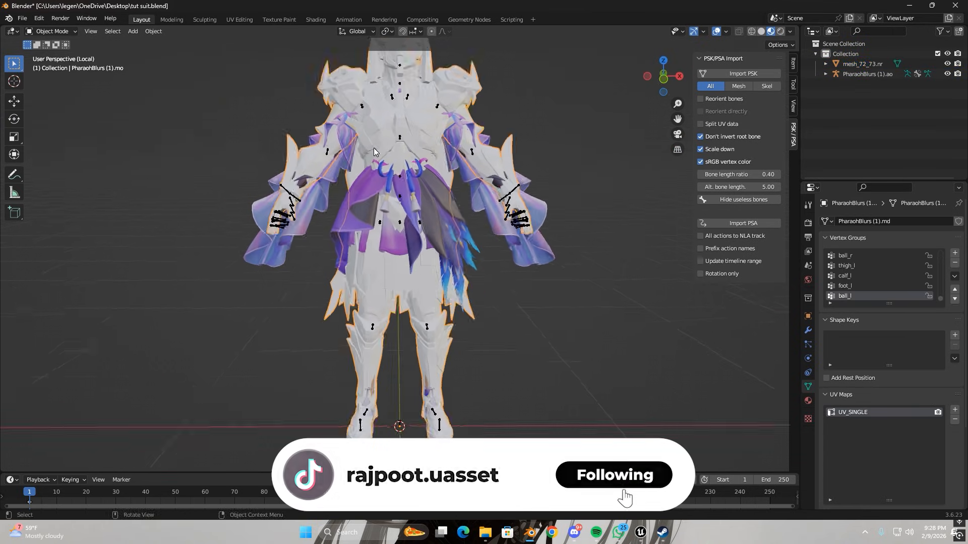
scroll(394, 162, "up", 2)
scroll(406, 148, "down", 3)
mouse_move(383, 128)
middle_mouse_down()
mouse_move(344, 132)
mouse_move(379, 114)
middle_mouse_up()
scroll(379, 114, "up", 2)
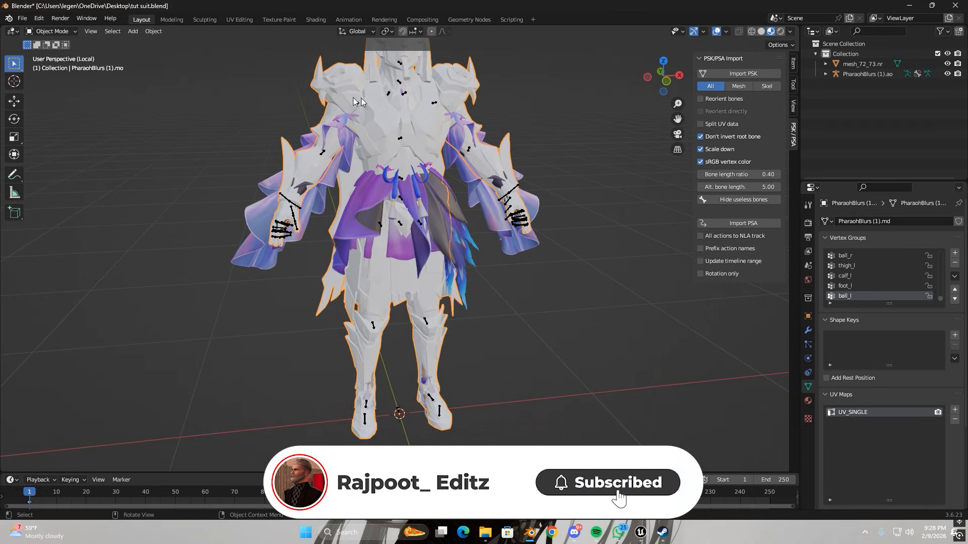
scroll(359, 111, "up", 4)
middle_click_drag(362, 119, 331, 170)
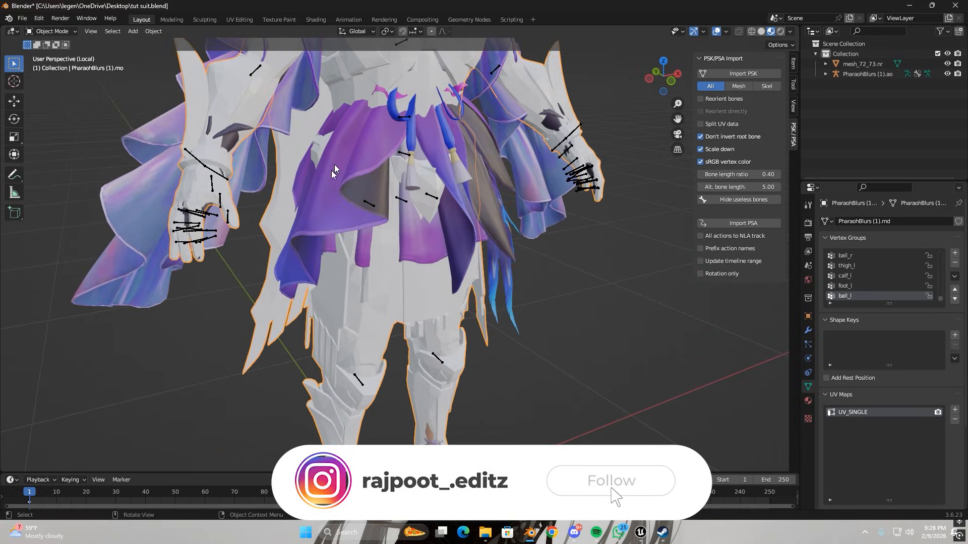
left_click(142, 216)
scroll(311, 225, "down", 4)
middle_click_drag(311, 225, 252, 174)
left_click(59, 33)
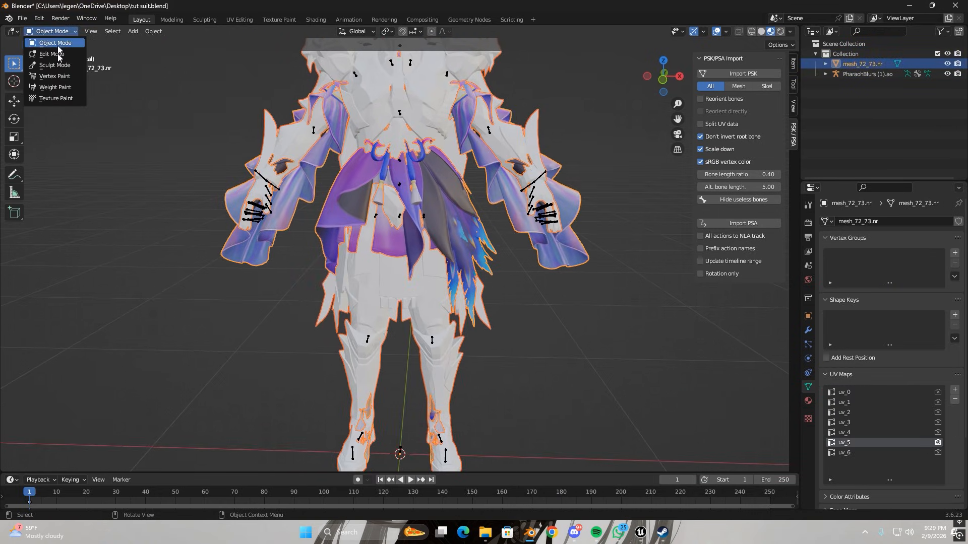
left_click(58, 87)
scroll(369, 153, "down", 2)
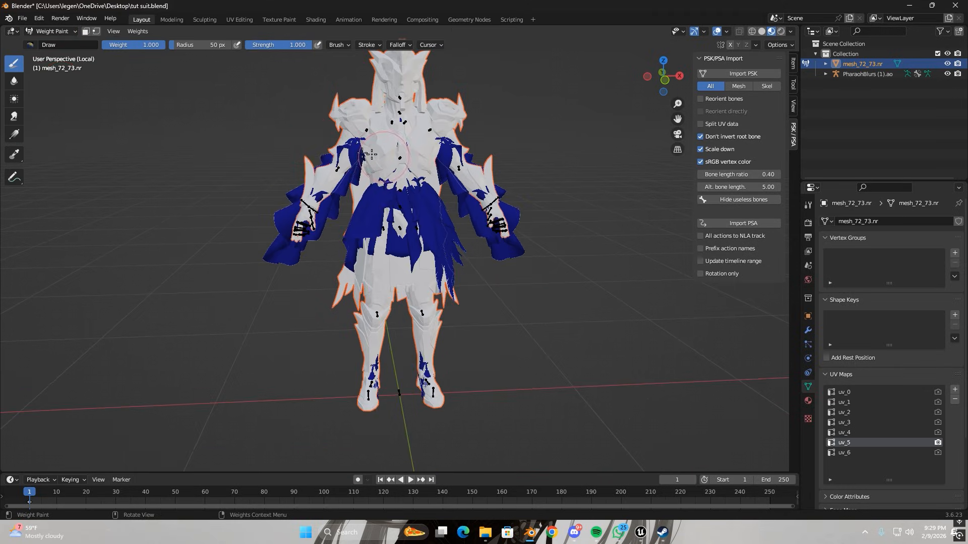
Step: Transfer the armour's weights to the outfit using source layers By Name, destination All Layers, ray radius 5 m, and Nearest Face Vertex mapping
left_click(138, 32)
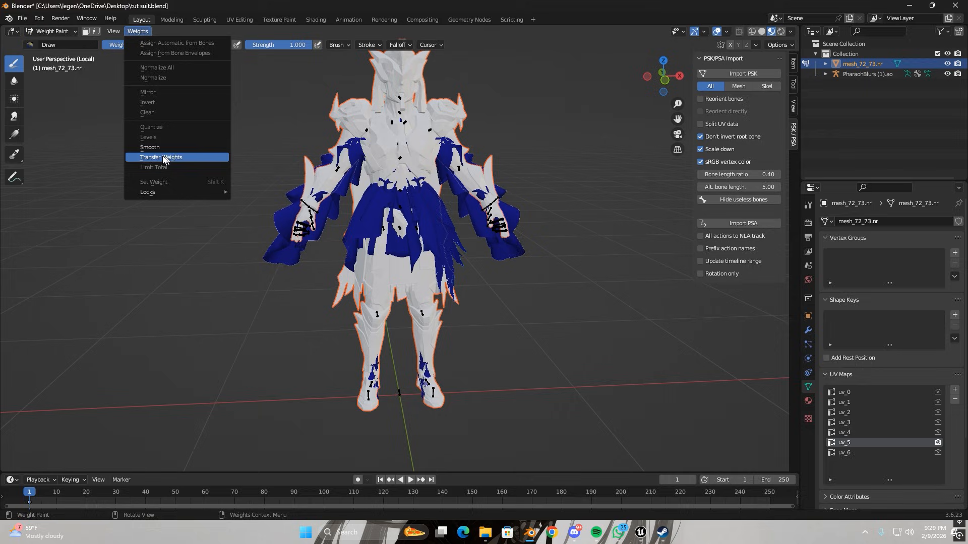
left_click(197, 156)
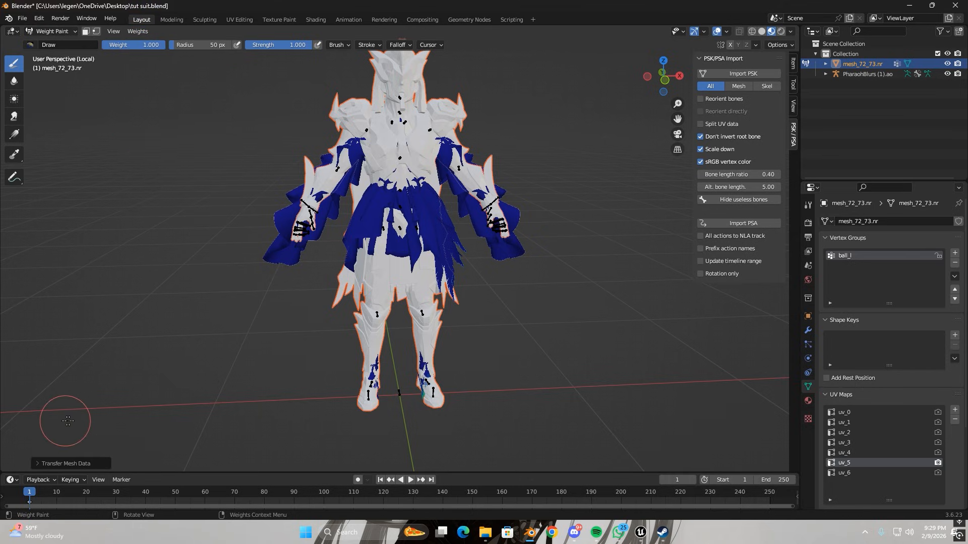
left_click(56, 464)
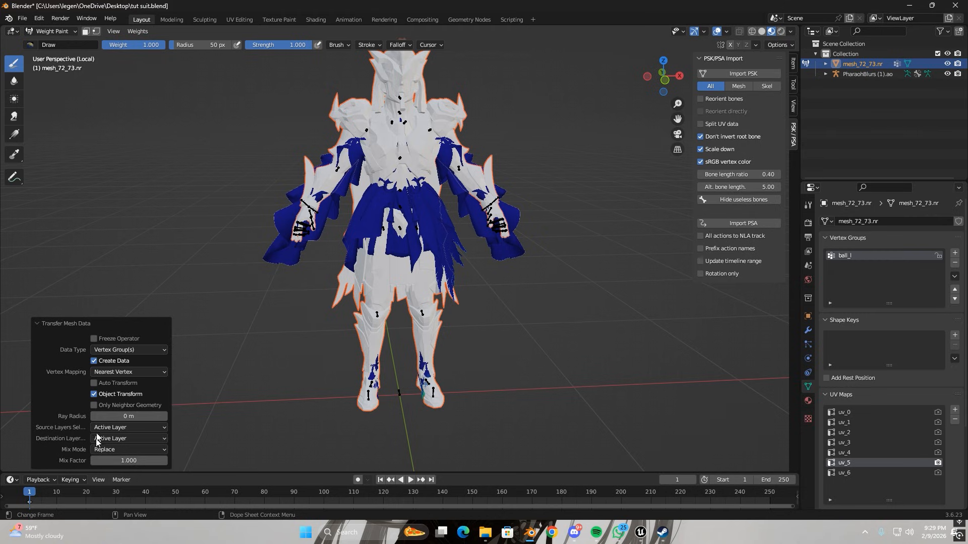
left_click(115, 428)
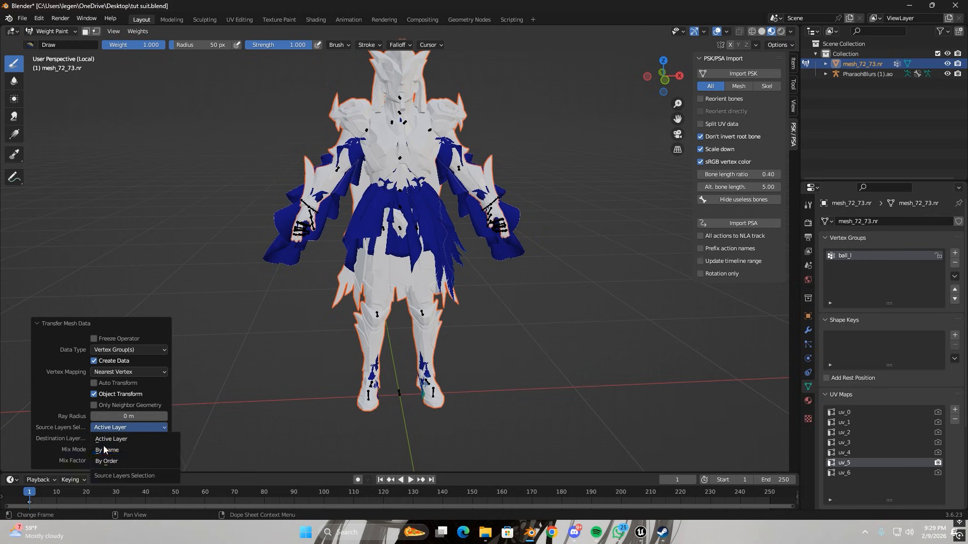
left_click(107, 450)
left_click(121, 417)
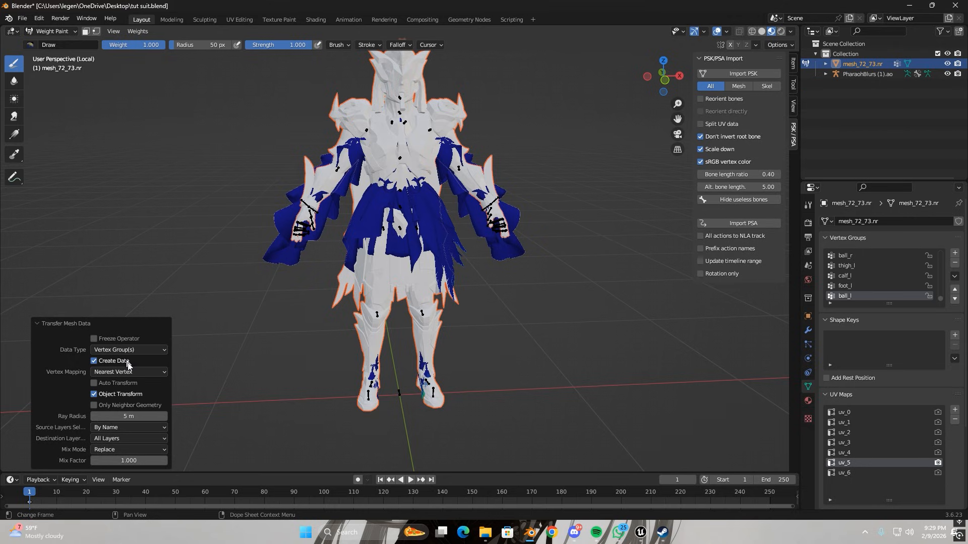
left_click(138, 373)
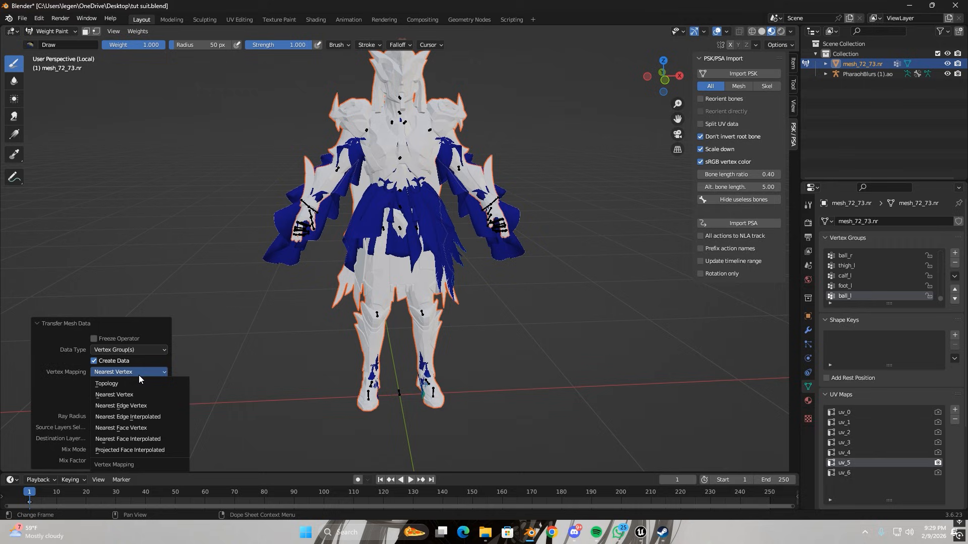
left_click(152, 429)
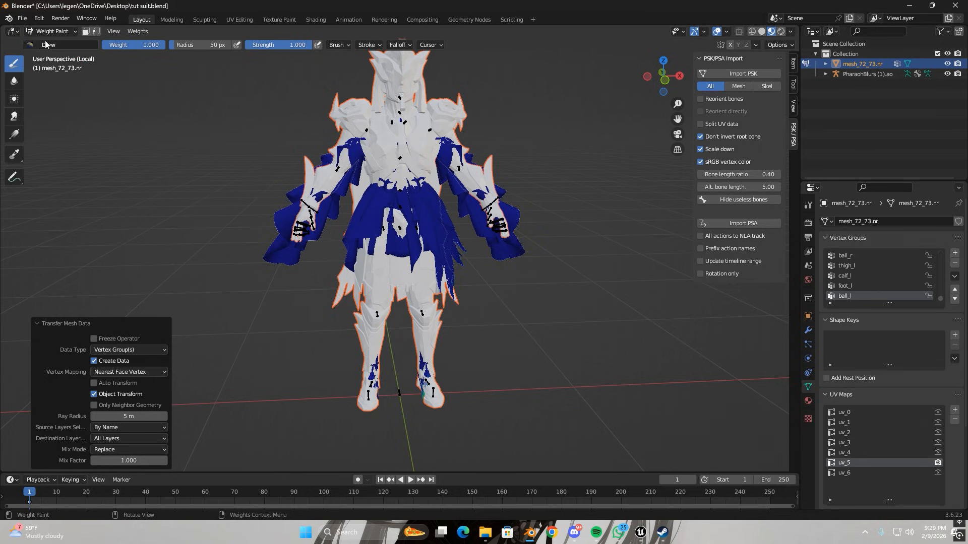
Step: Return to Object Mode and delete the imported armour mesh, keeping its armature
key("ctrl+Tab")
middle_click_drag(198, 232, 174, 231)
left_click(233, 219)
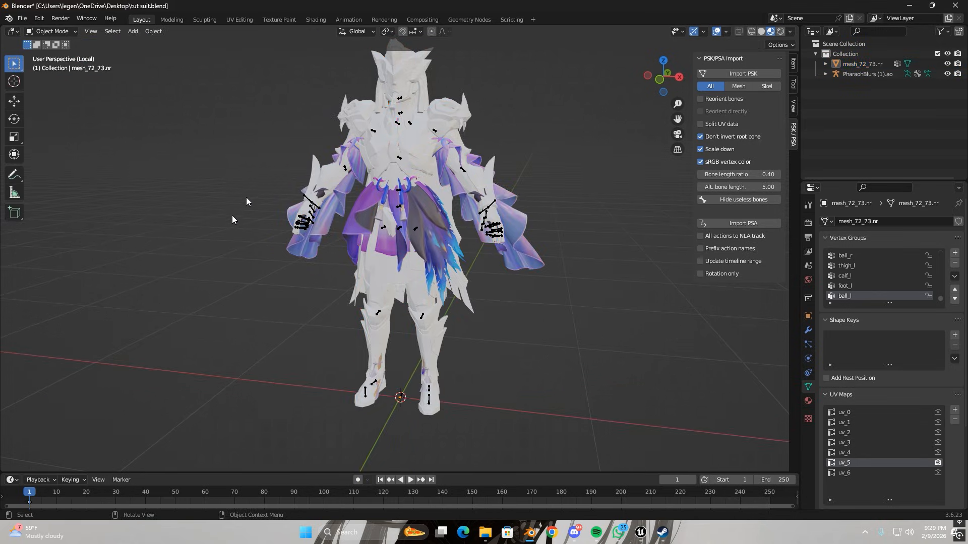
left_click(372, 99)
middle_click_drag(355, 117, 313, 222)
key("Delete")
Step: Make the outfit mesh active and add an Armature modifier to it
left_click(447, 220)
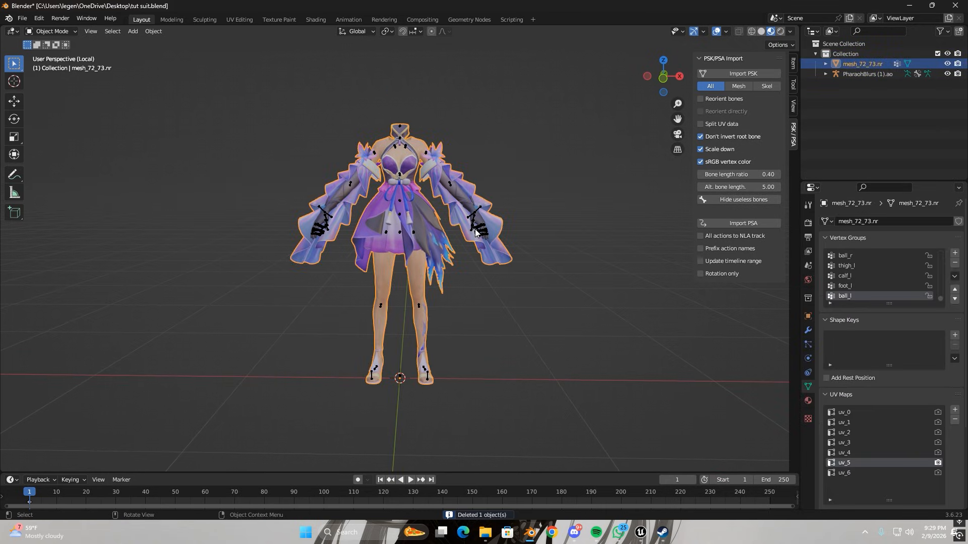
left_click(475, 230)
middle_click_drag(277, 297, 308, 313)
scroll(323, 315, "up", 1)
left_click(369, 307)
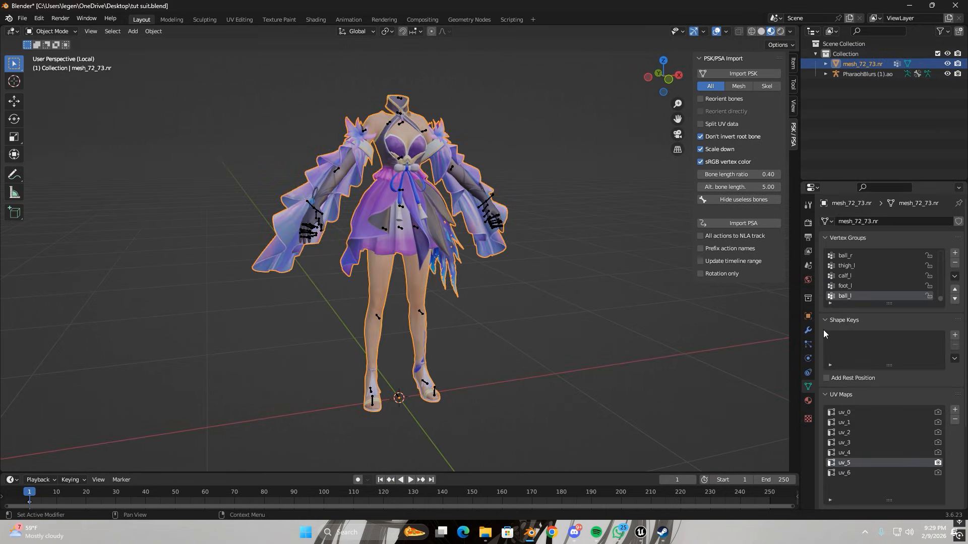
left_click(808, 331)
left_click(763, 350)
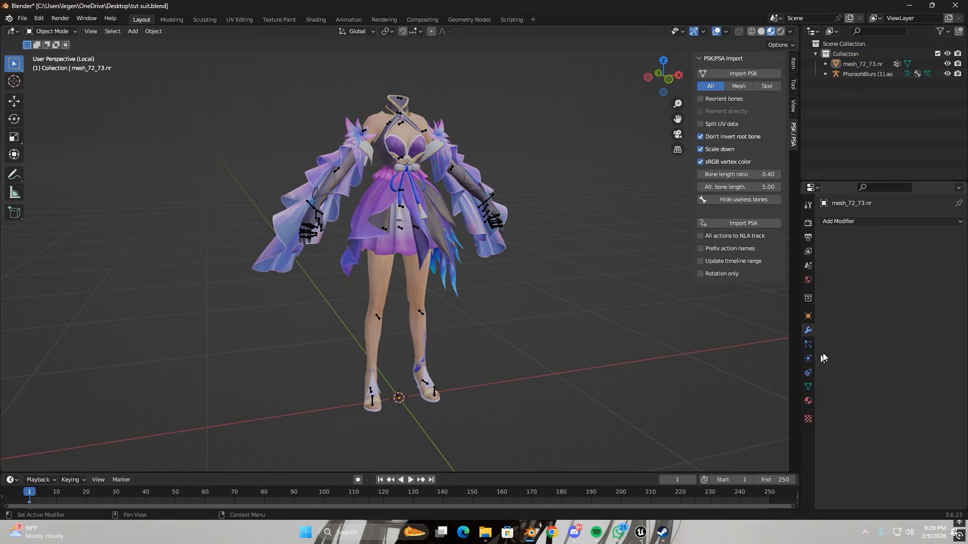
left_click(864, 223)
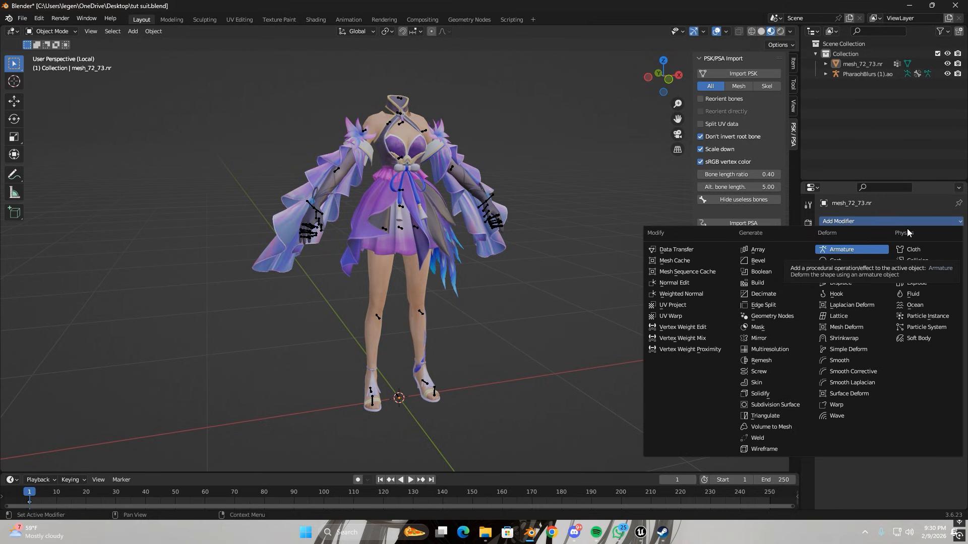
left_click(851, 250)
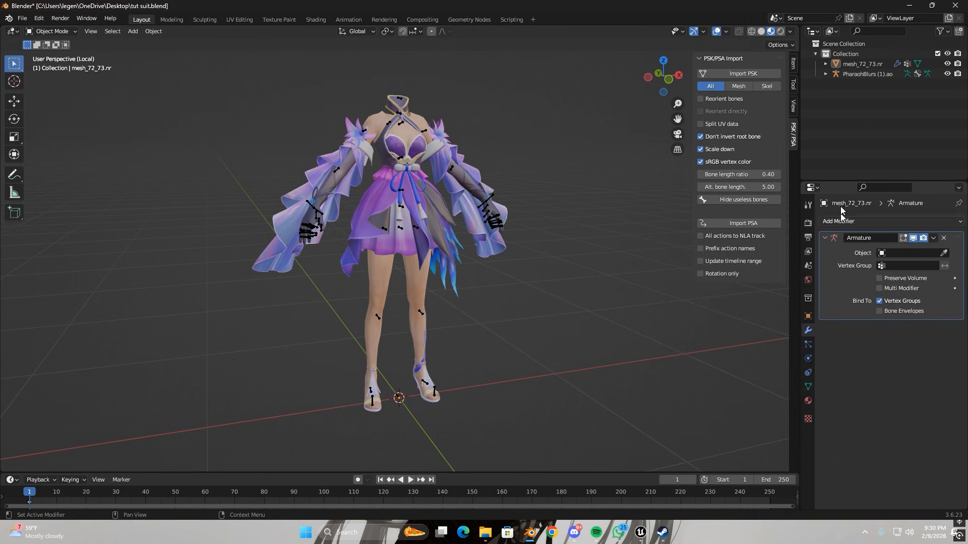
Step: Set the Armature modifier's object to the imported skeleton PharaohBlurs (1).ao
middle_click_drag(619, 251, 484, 246)
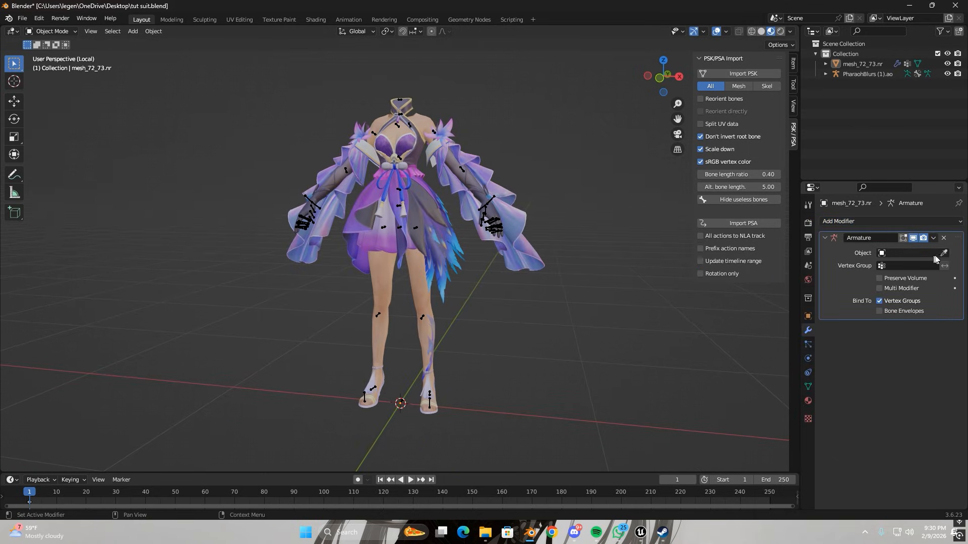
left_click(908, 253)
left_click(888, 268)
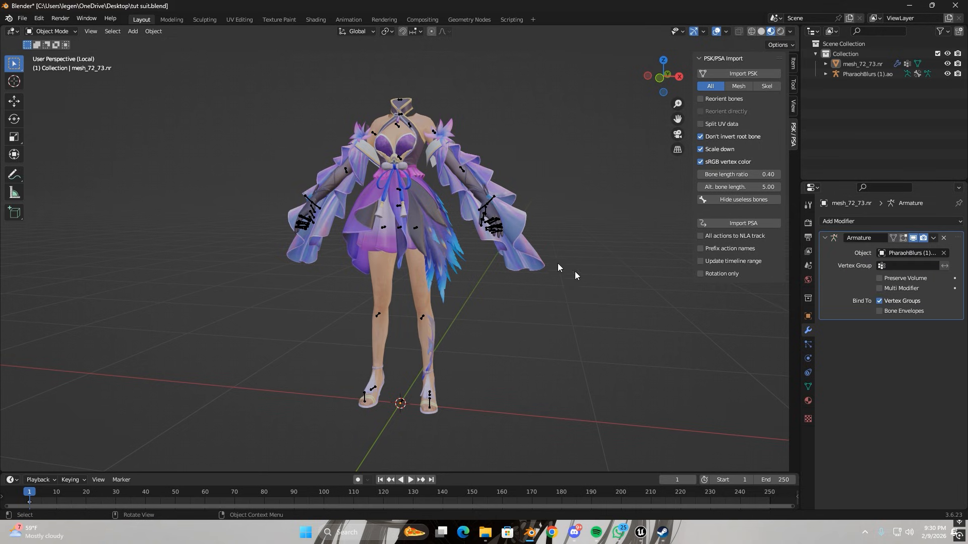
middle_click_drag(537, 246, 546, 259)
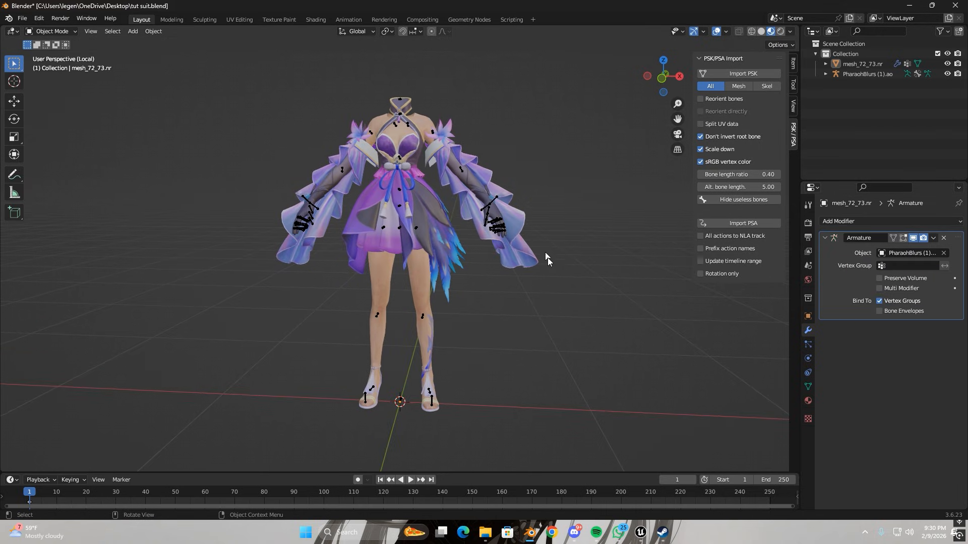
double_click(891, 254)
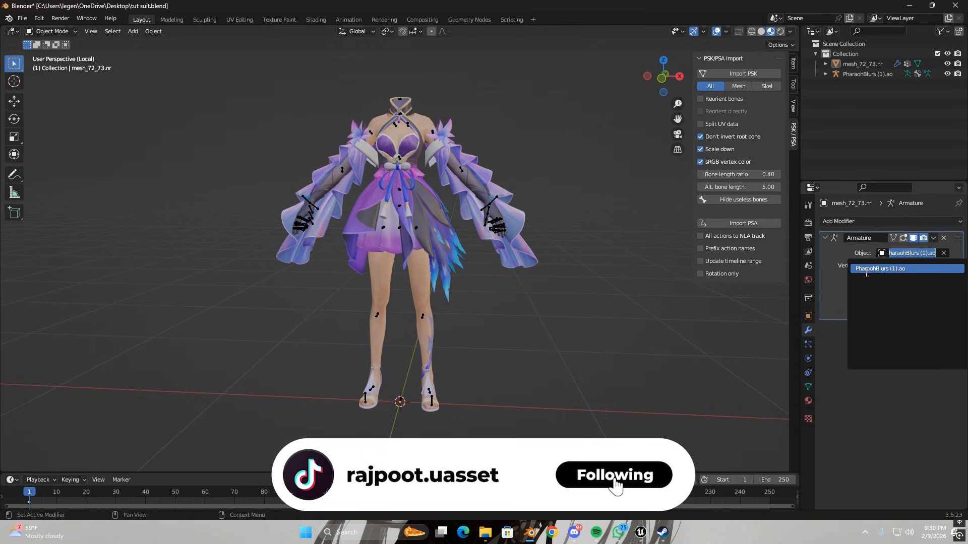
Step: Select the imported skeleton in the viewport
left_click(500, 229)
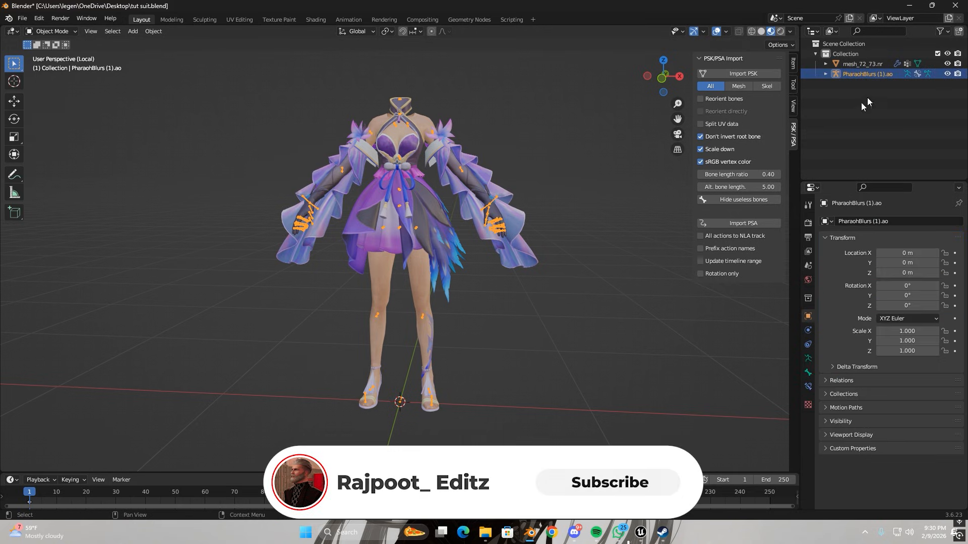
middle_click_drag(519, 276, 479, 334)
key("F2")
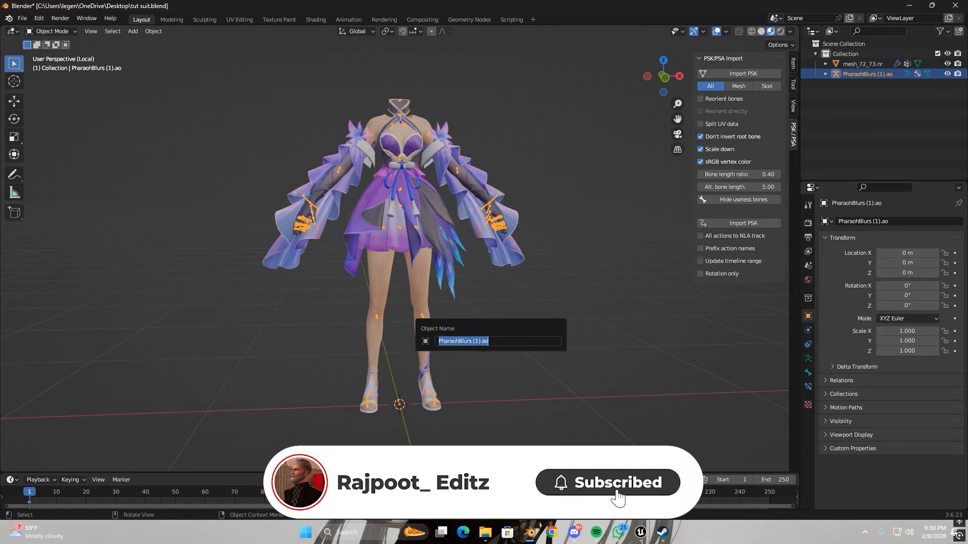
left_click(546, 243)
Step: Examine the rigged outfit and its skeleton from several angles
middle_click_drag(463, 269, 456, 267)
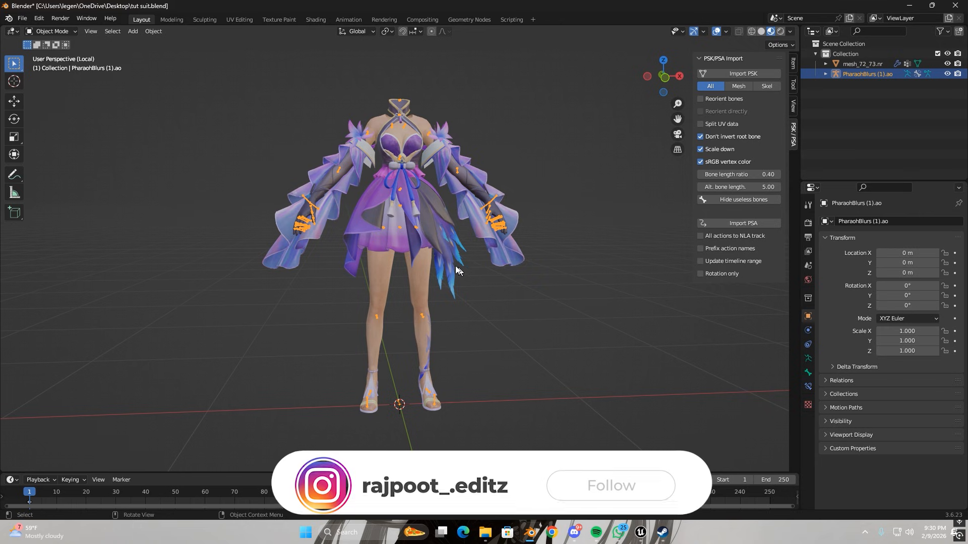
middle_click_drag(267, 232, 291, 233)
scroll(290, 233, "up", 2)
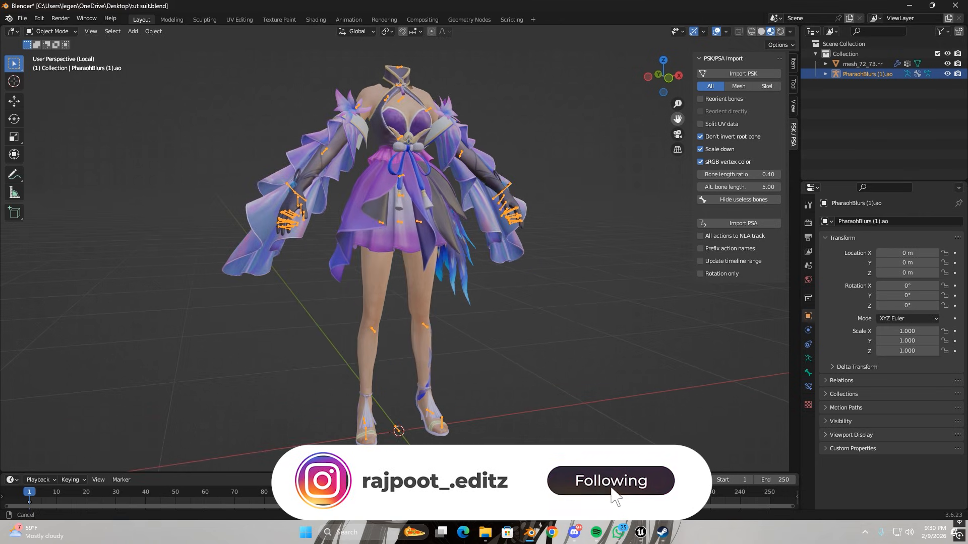
left_click_drag(678, 119, 664, 180)
middle_click_drag(532, 286, 457, 287)
scroll(464, 292, "down", 4)
scroll(471, 286, "up", 2)
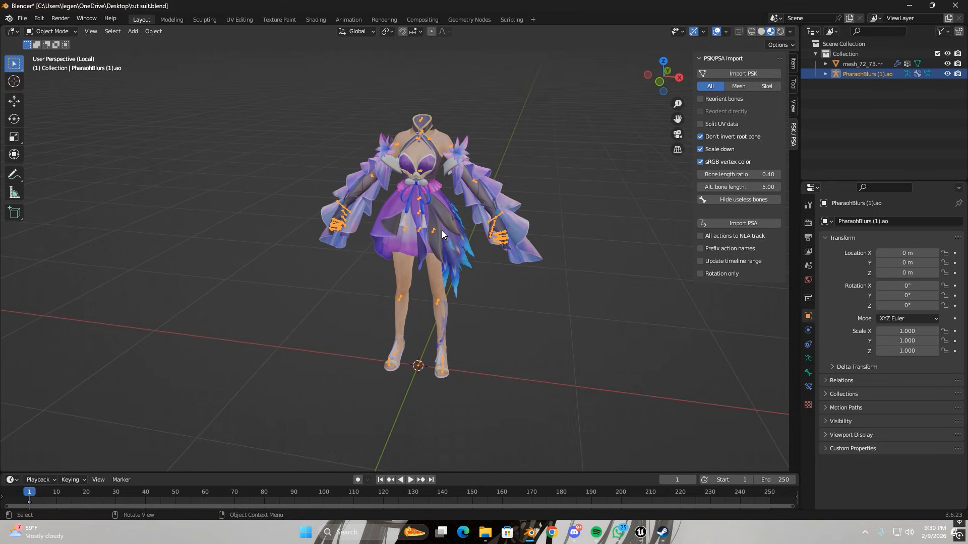
middle_click_drag(442, 231, 461, 225)
scroll(461, 224, "up", 2)
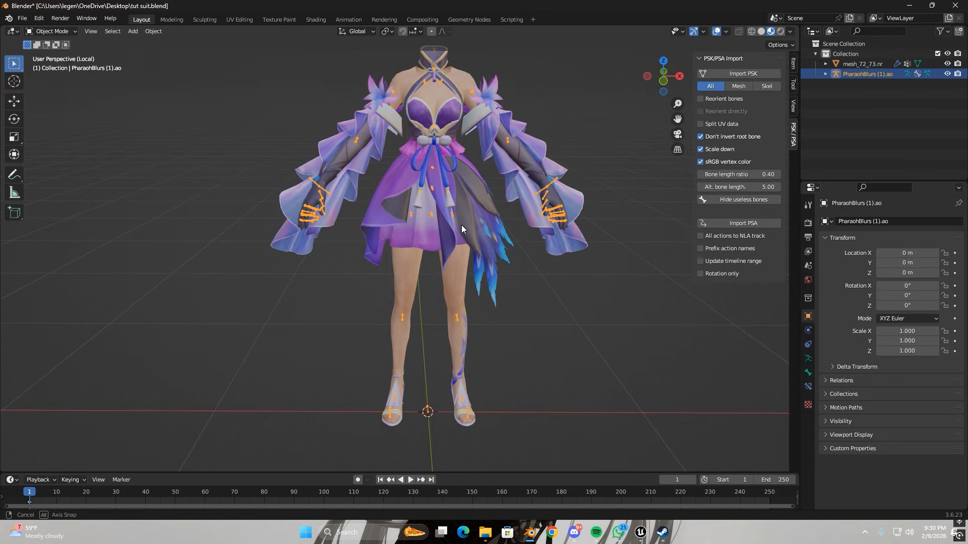
Step: Import a PSA animation onto the skeleton, play it, and pause it on a pose with both arms raised
left_click(743, 225)
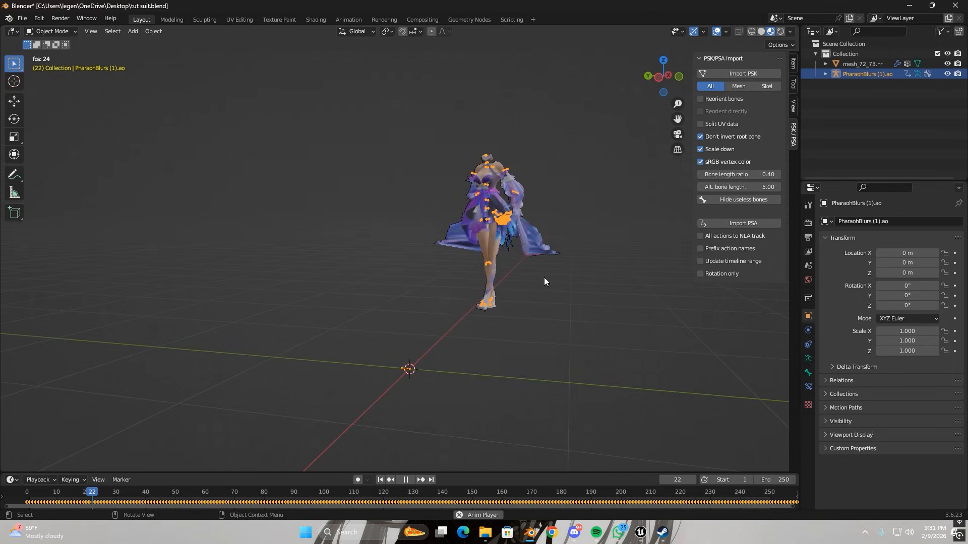
middle_click_drag(544, 279, 434, 283)
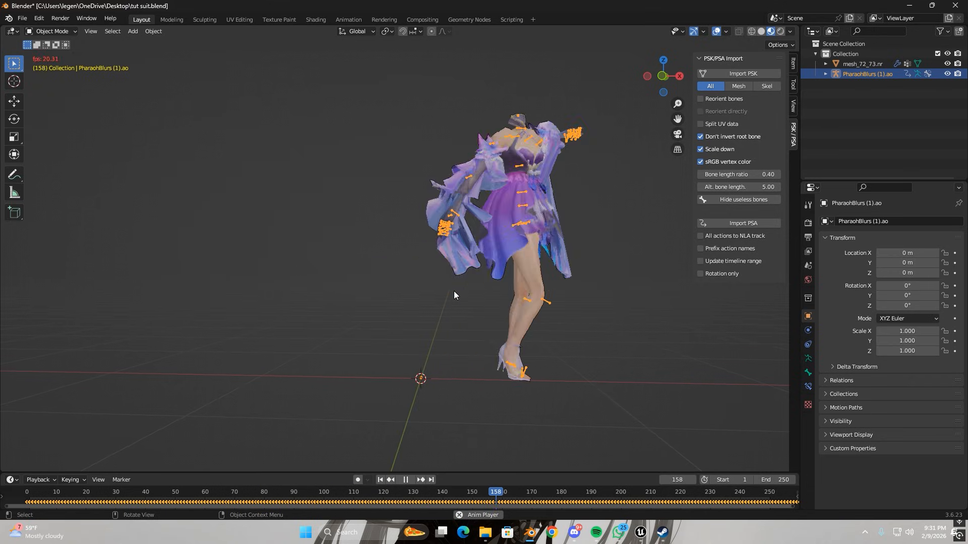
key("space")
Step: Make the outfit mesh active and examine how its sleeves deform around the posed arms and hands
middle_click_drag(454, 292, 421, 328)
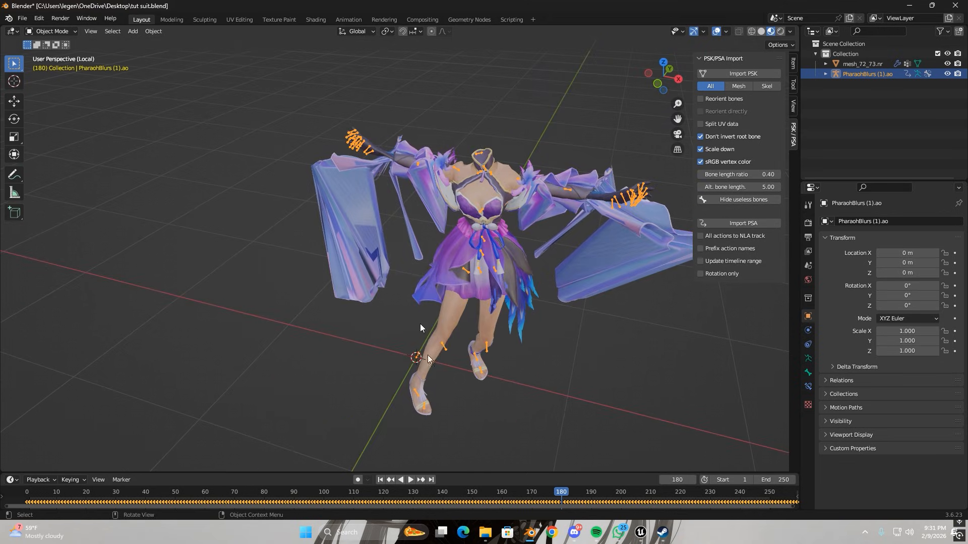
left_click(434, 416)
middle_click_drag(434, 415, 398, 375)
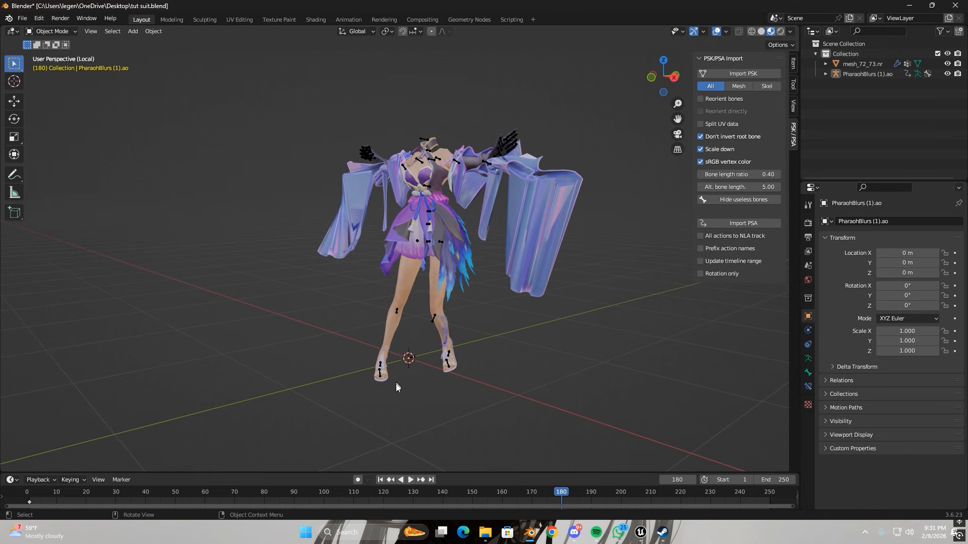
left_click(361, 234)
middle_click_drag(397, 306, 492, 126)
scroll(492, 126, "up", 5)
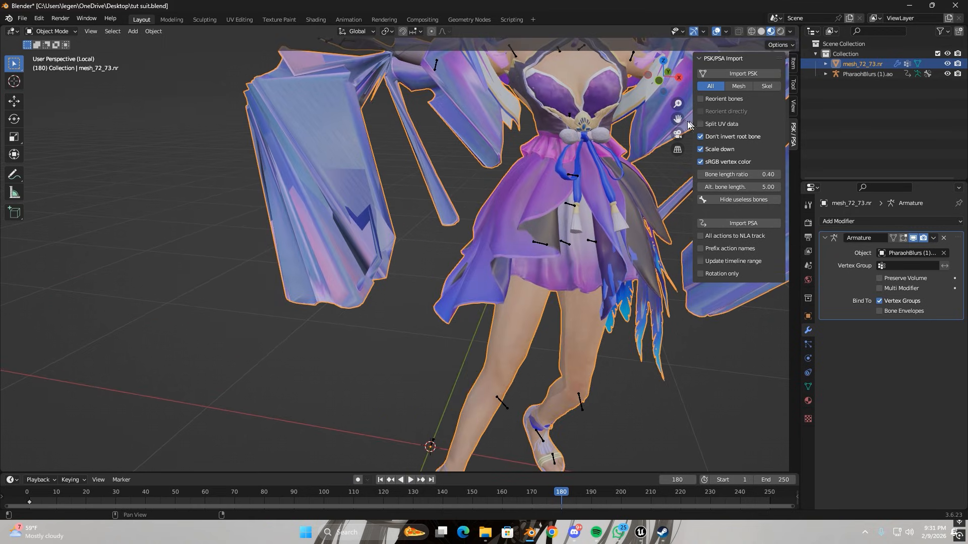
left_click_drag(677, 119, 545, 170)
scroll(544, 171, "up", 2)
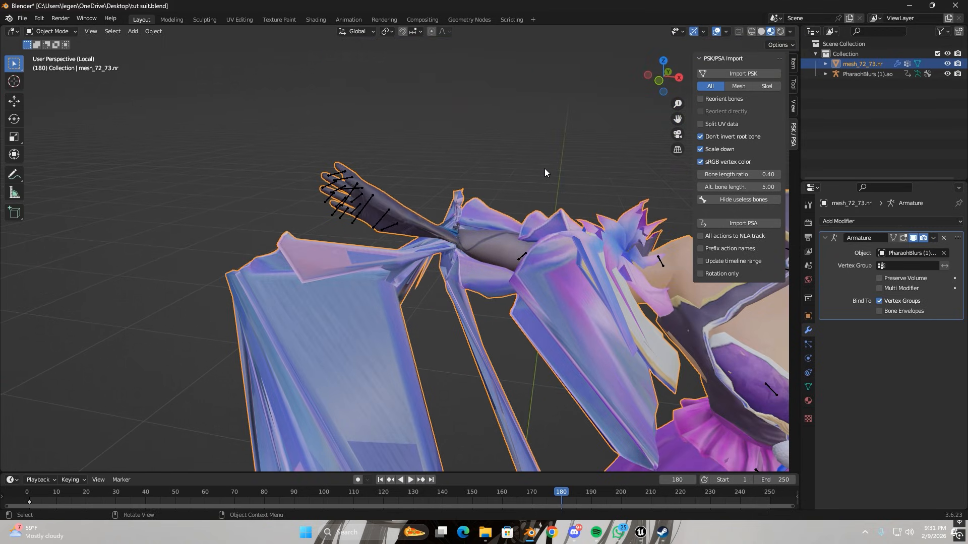
middle_click_drag(406, 266, 322, 238)
scroll(333, 235, "down", 6)
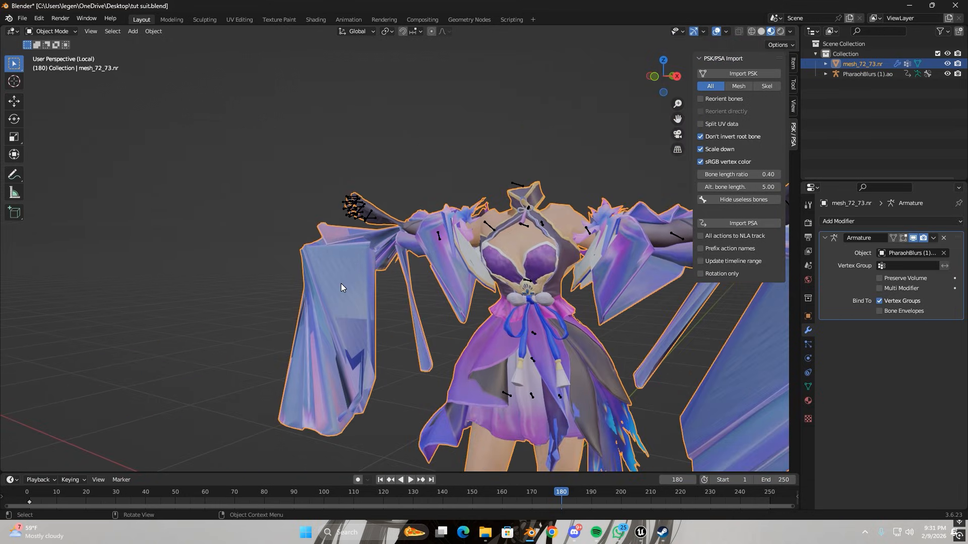
middle_click_drag(347, 318, 432, 333)
Step: In Edit Mode with wireframe display, select both lower sleeve pieces together with all their linked geometry
key("Tab")
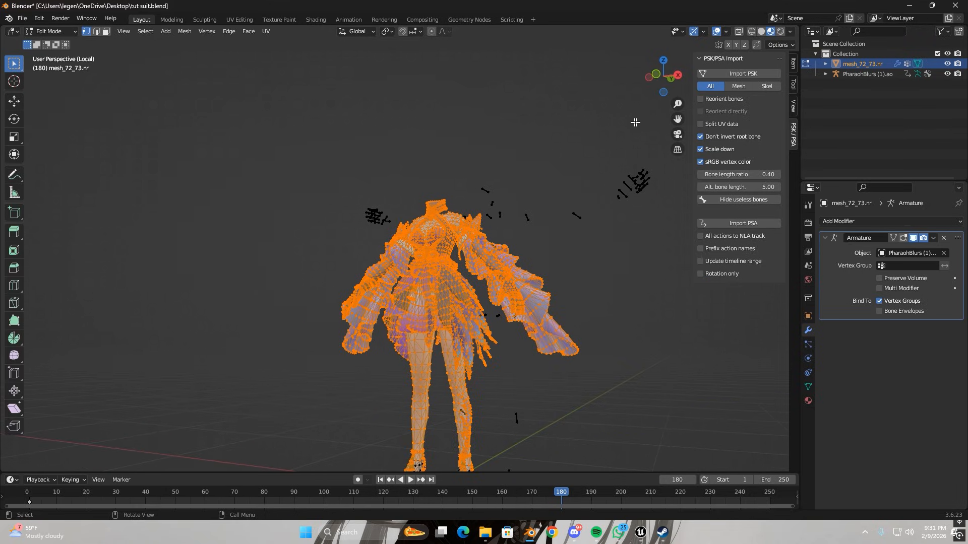
middle_click_drag(680, 118, 706, 122)
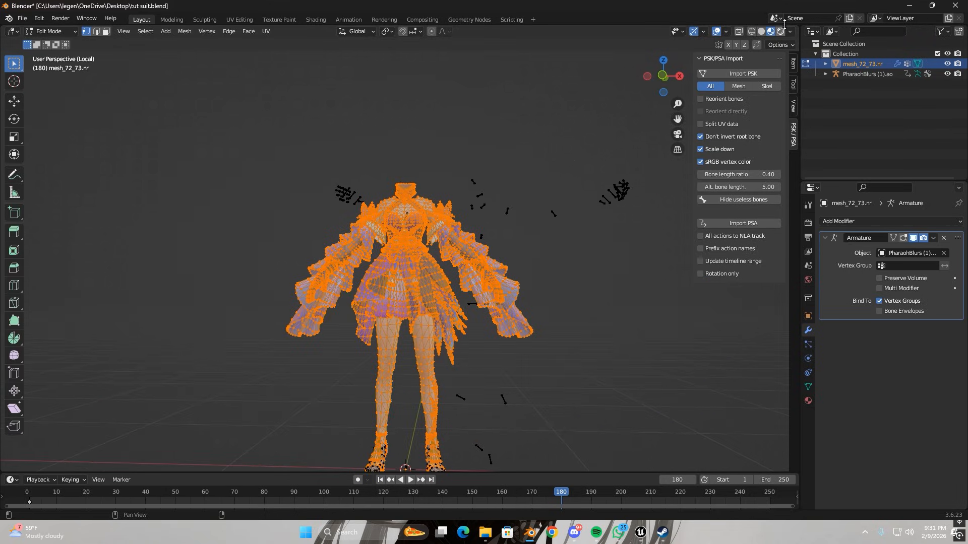
left_click(752, 31)
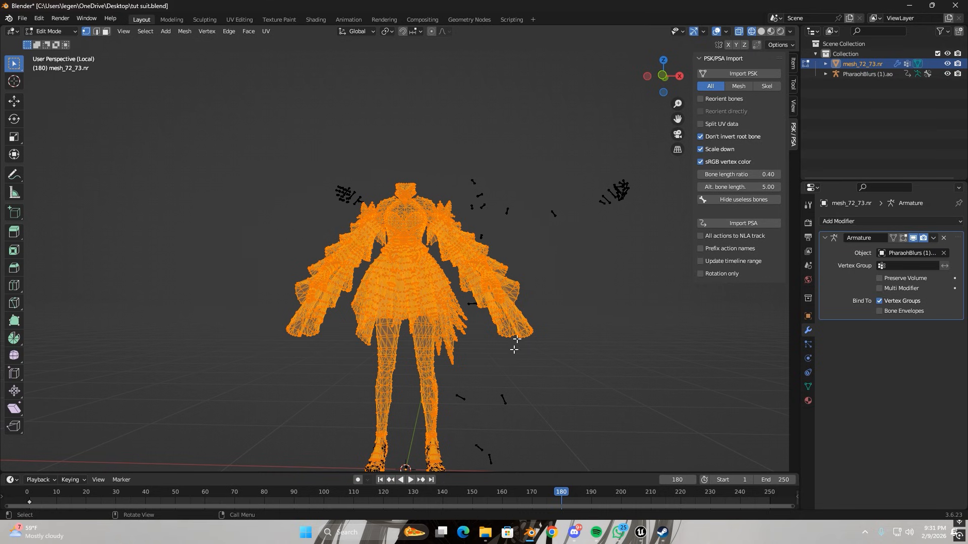
left_click_drag(564, 295, 559, 342)
middle_click_drag(499, 323, 521, 330)
scroll(339, 321, "up", 2)
middle_click_drag(340, 321, 213, 380)
left_click_drag(225, 344, 288, 388, "shift")
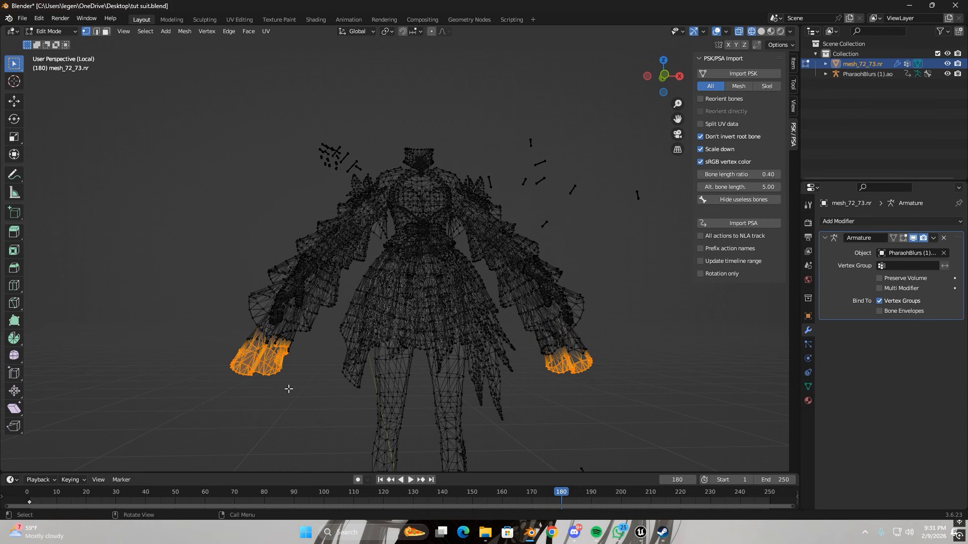
key("ctrl+l")
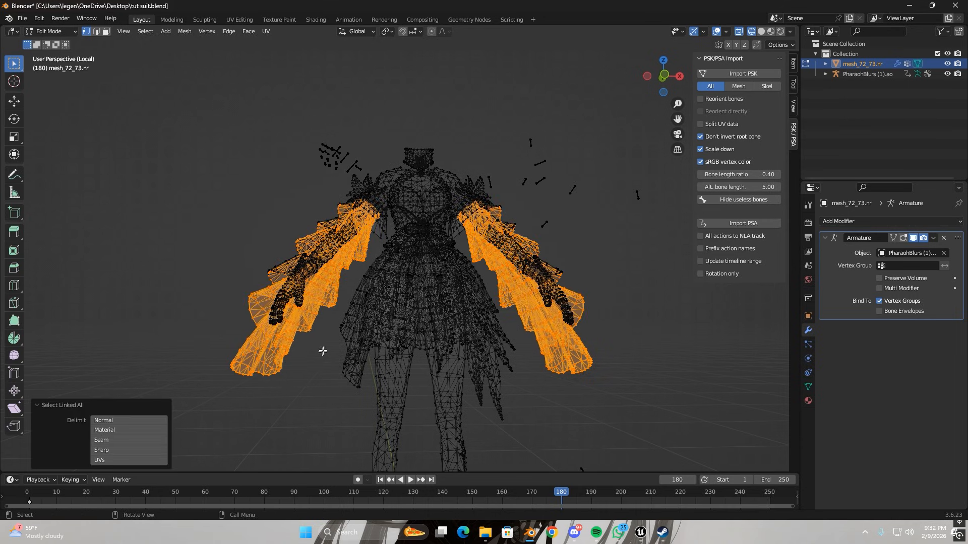
Step: Add the remaining ruffle layers on both sleeves, including all their linked geometry, to the selection
mouse_move(322, 350)
middle_mouse_down()
mouse_move(256, 359)
mouse_move(327, 365)
middle_mouse_up()
left_click_drag(263, 271, 285, 302, "ctrl")
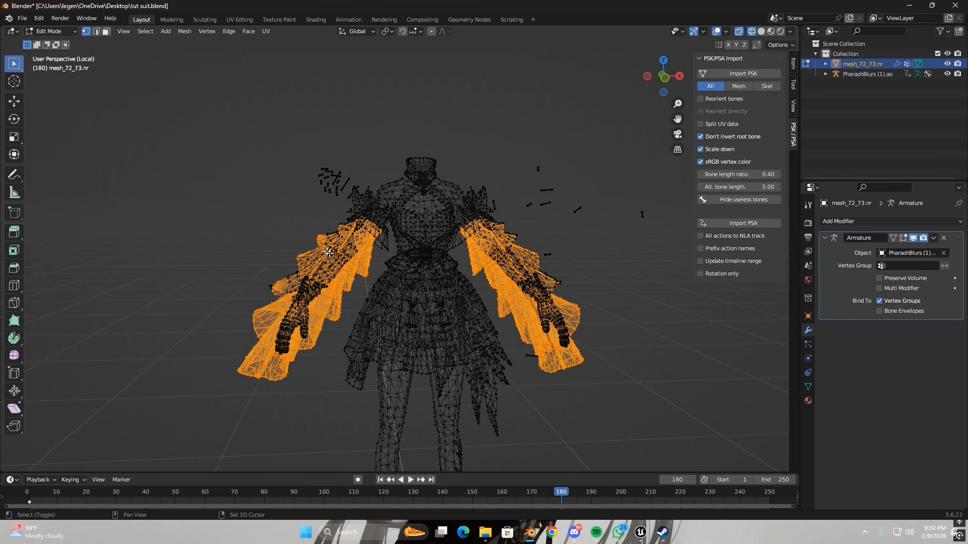
scroll(568, 263, "up", 3)
key("b")
left_click_drag(644, 292, 632, 324, "shift")
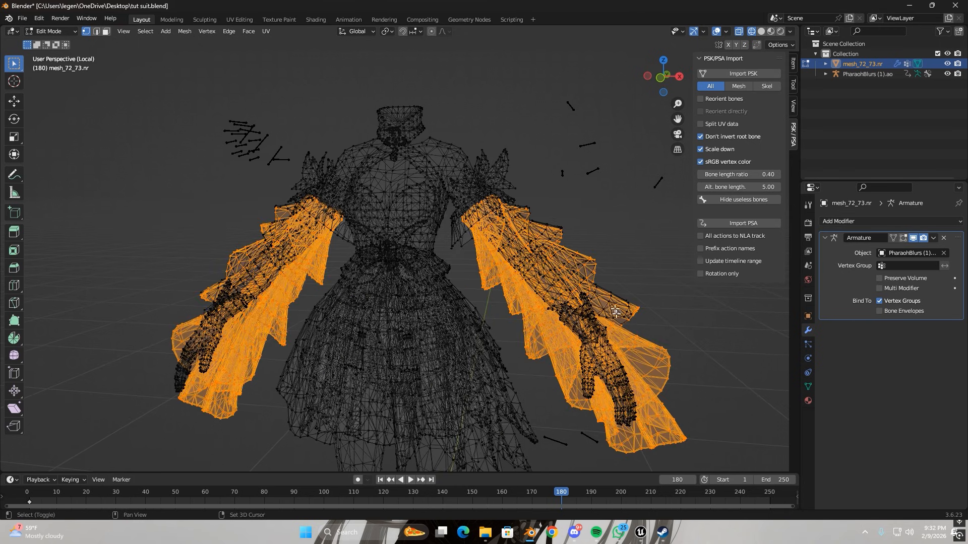
left_click_drag(606, 244, 580, 262, "shift")
left_click_drag(569, 214, 549, 238, "shift")
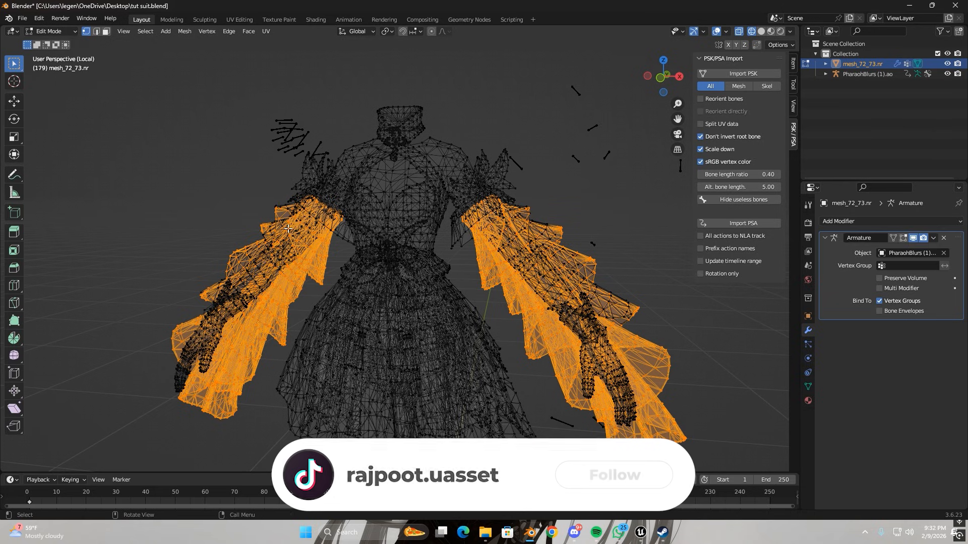
key("Left")
key("ctrl+l")
Step: Check the sleeve selection and separate the selected sleeves from the outfit into their own object
middle_click_drag(287, 235, 244, 282)
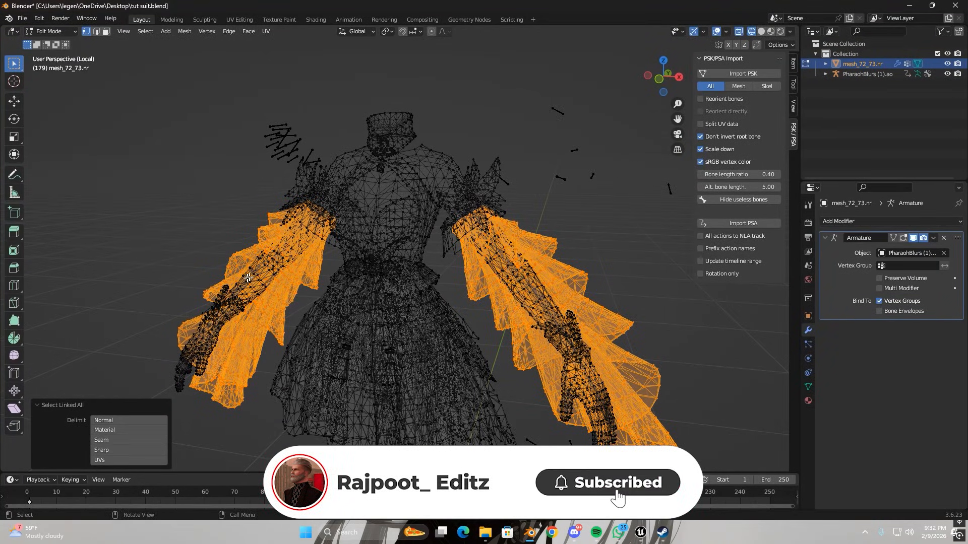
key("p")
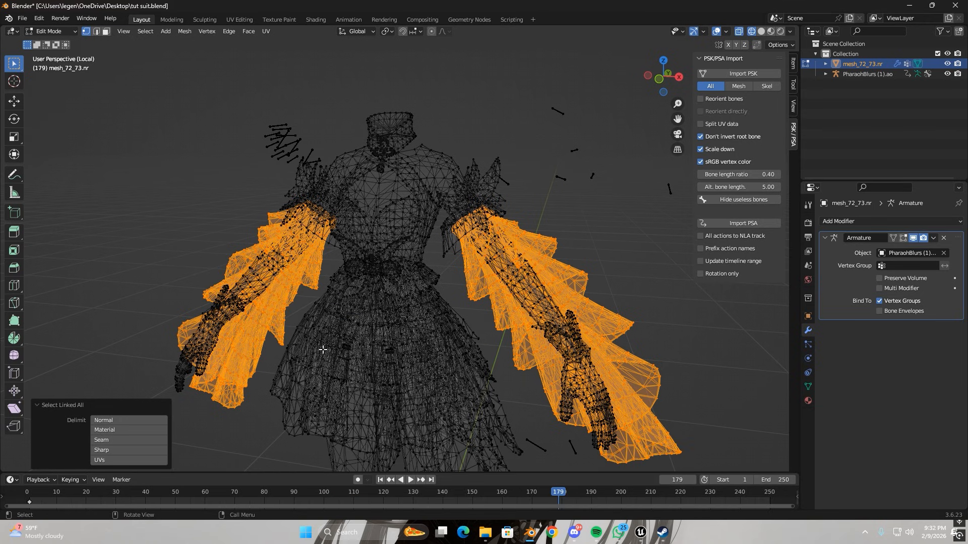
scroll(180, 331, "up", 4)
scroll(180, 331, "up", 2)
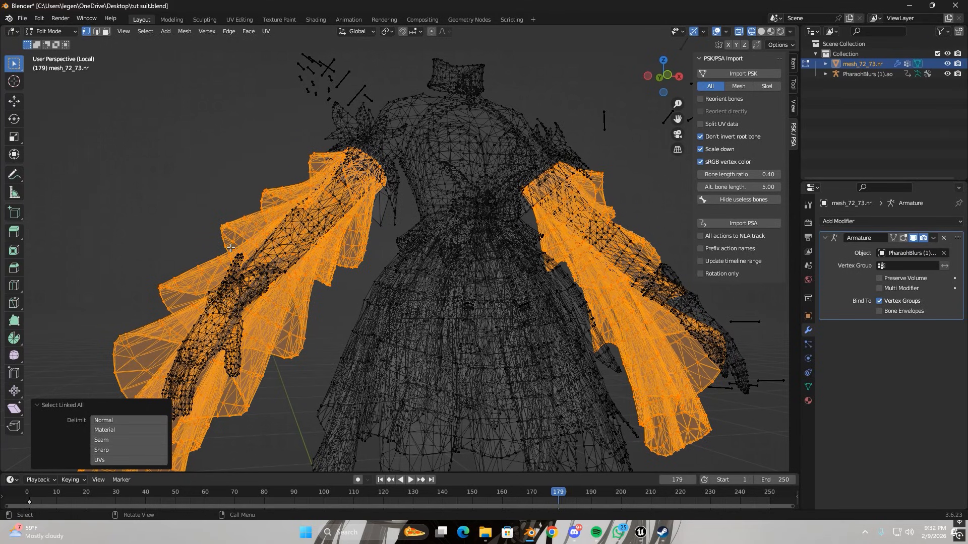
middle_click_drag(308, 237, 317, 254)
scroll(317, 254, "down", 2)
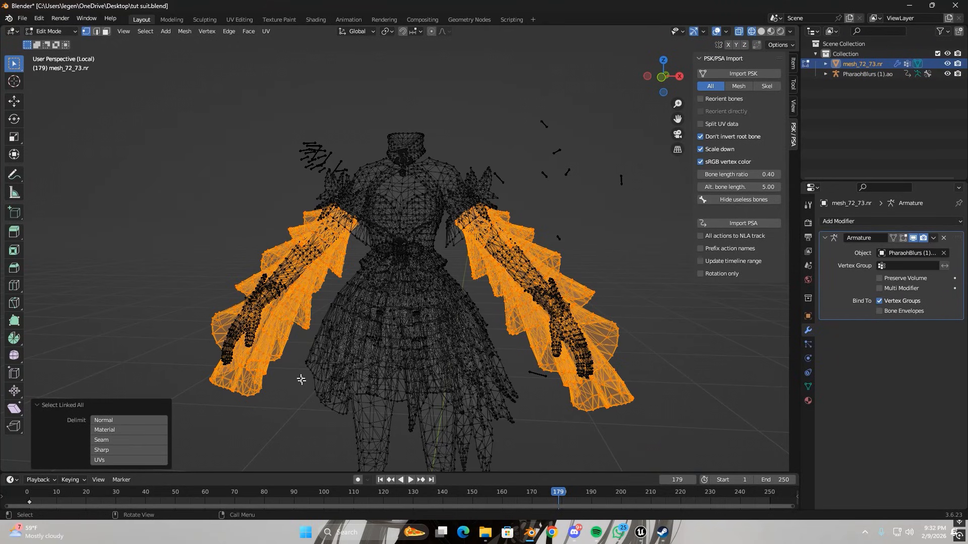
middle_click_drag(301, 380, 283, 340)
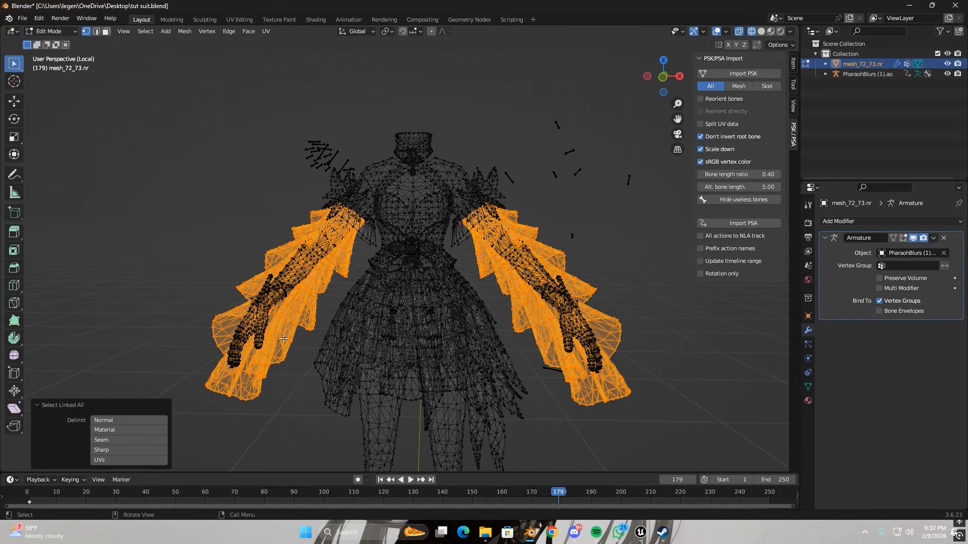
key("p")
key("p")
left_click(391, 302)
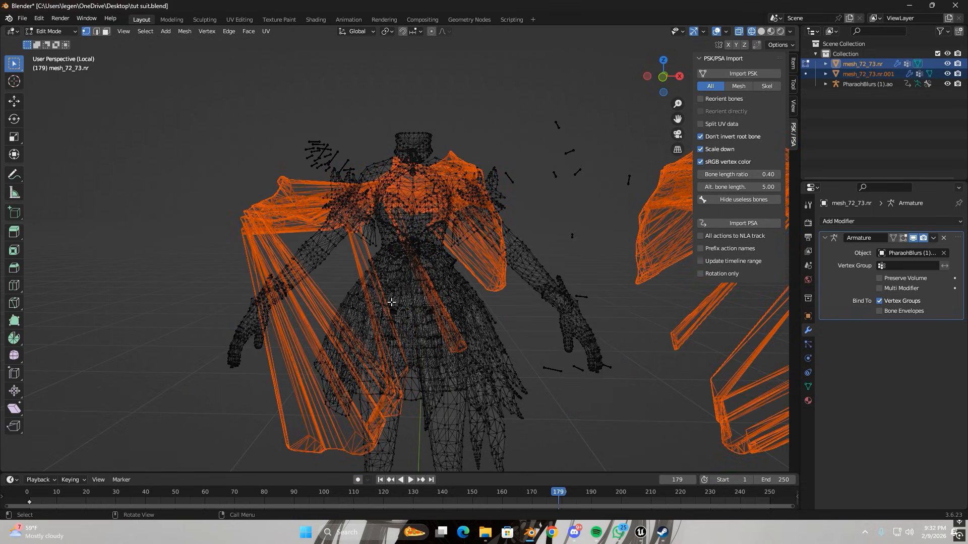
Step: Return to Object Mode, switch the viewport to Material Preview shading, and deselect everything
middle_click_drag(367, 291, 302, 224)
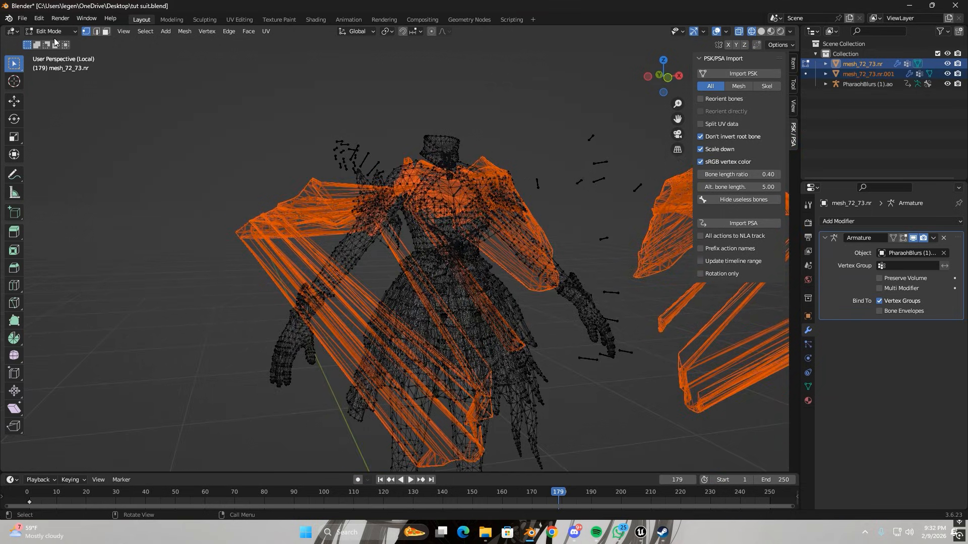
key("Tab")
left_click(770, 31)
left_click(631, 108)
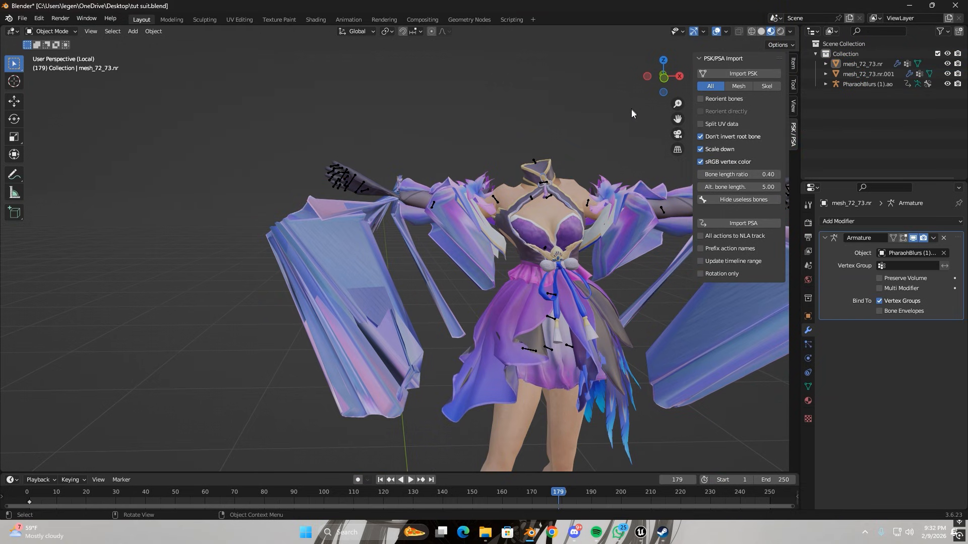
Step: Hide the separated sleeve object in the viewport
middle_click_drag(679, 123, 685, 247)
left_click(612, 315)
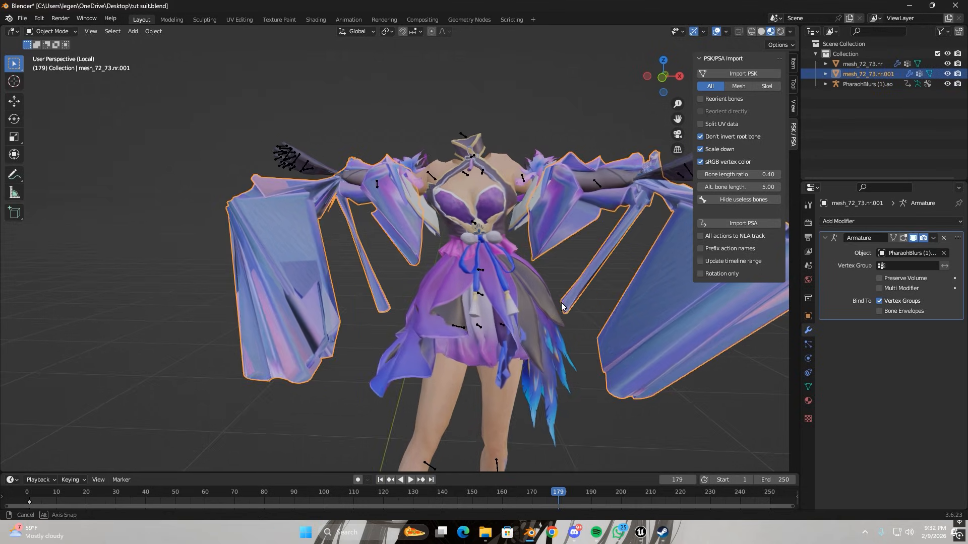
key("h")
middle_click_drag(539, 320, 485, 250)
Step: Select the main outfit mesh, inspect its bare arms, and show its vertex groups in an enlarged list
left_click(343, 194)
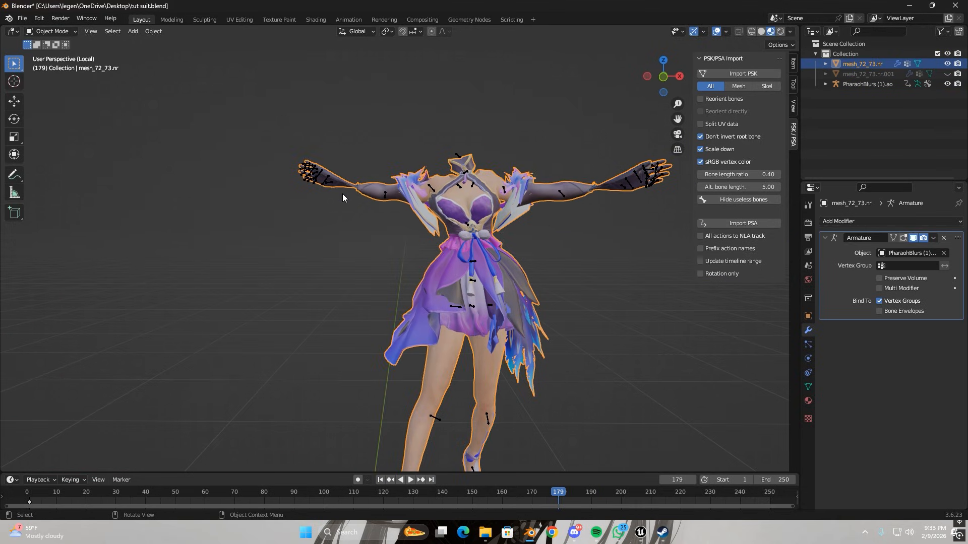
middle_click_drag(343, 193, 305, 174)
scroll(353, 212, "up", 4)
scroll(313, 197, "up", 3)
scroll(309, 191, "down", 3)
scroll(305, 173, "down", 6)
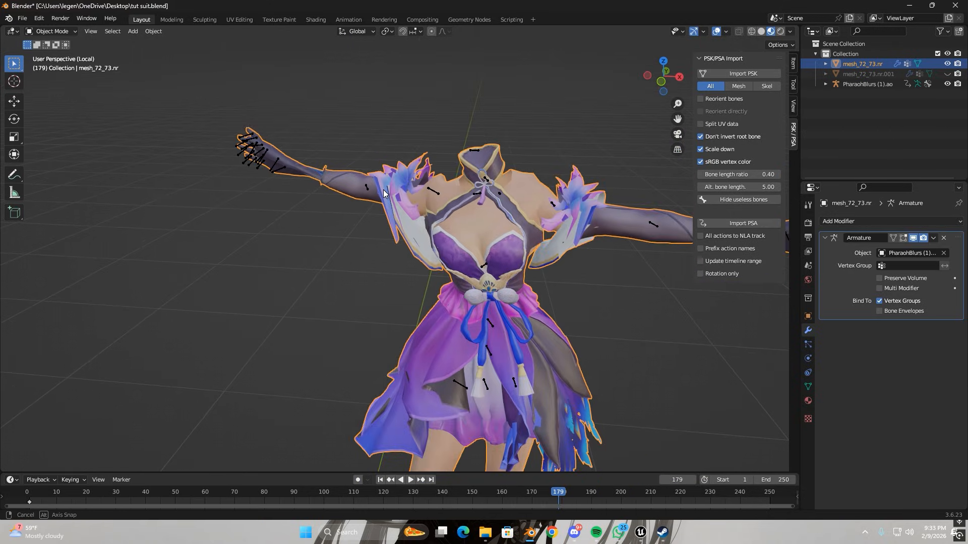
middle_click_drag(367, 183, 393, 197)
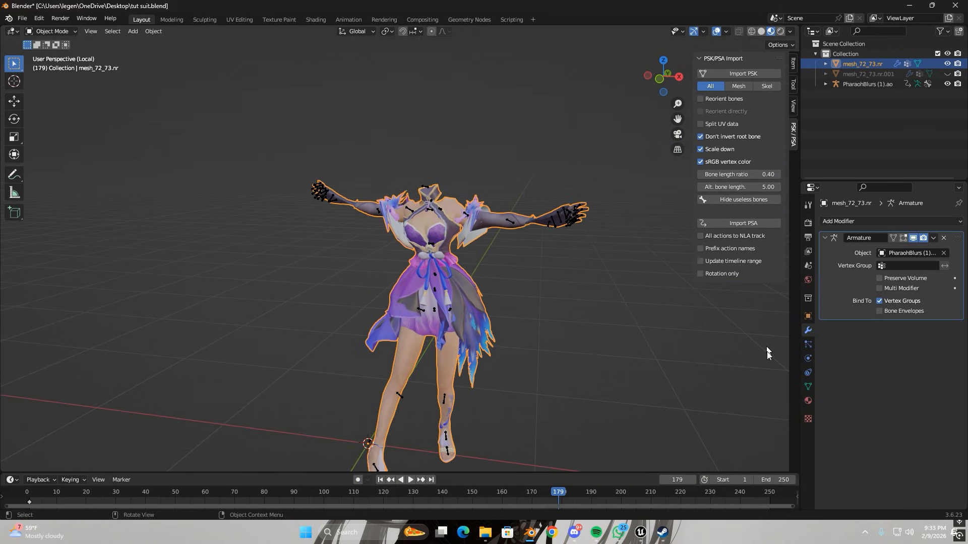
left_click(808, 386)
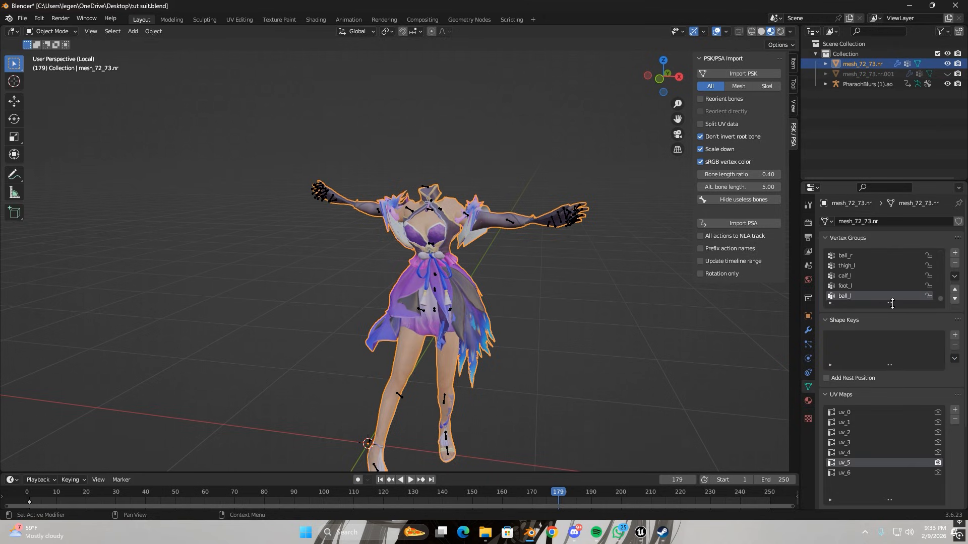
left_click_drag(891, 304, 889, 424)
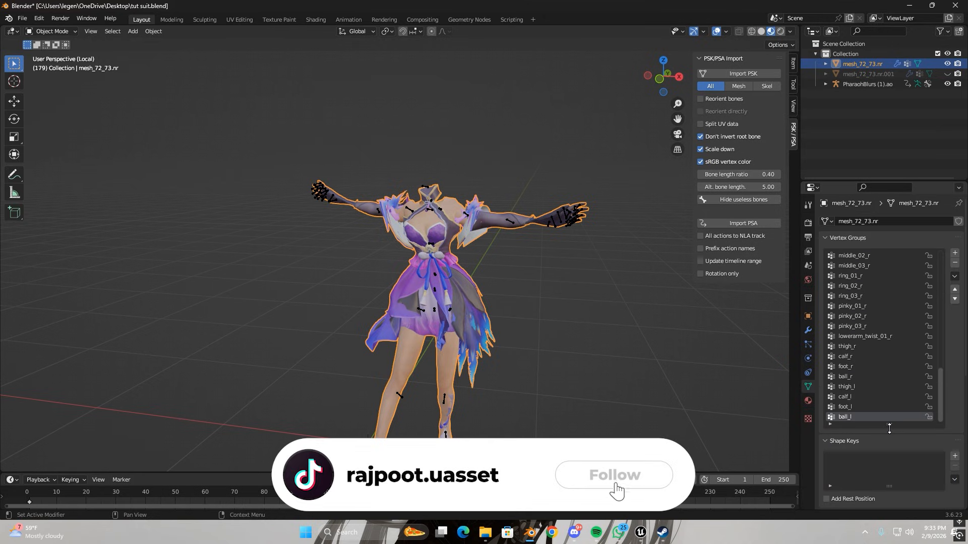
Step: Delete the lowerarm_twist_01_r and lowerarm_twist_01_l vertex groups from the main outfit mesh, deselect it, and check the forearms
left_click(865, 336)
scroll(643, 204, "up", 3)
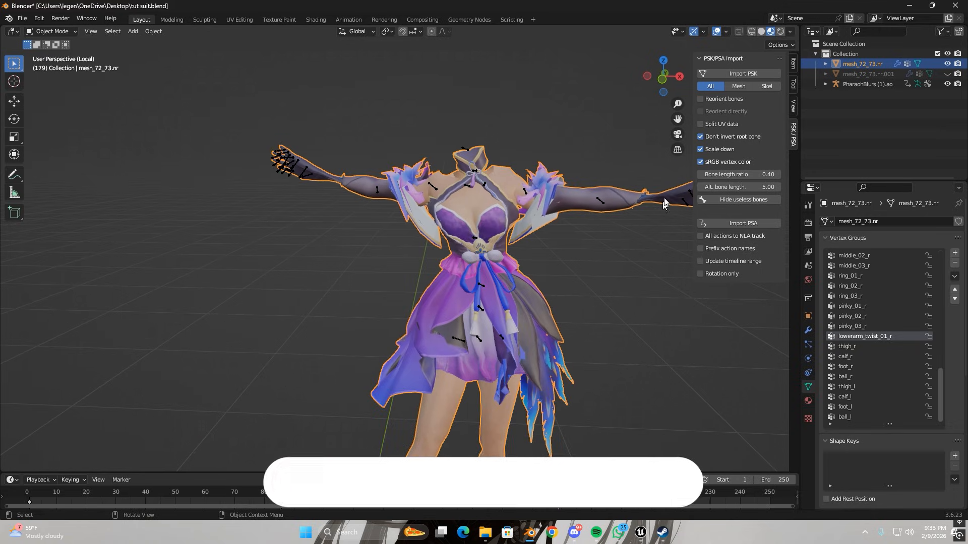
left_click_drag(678, 118, 322, 210)
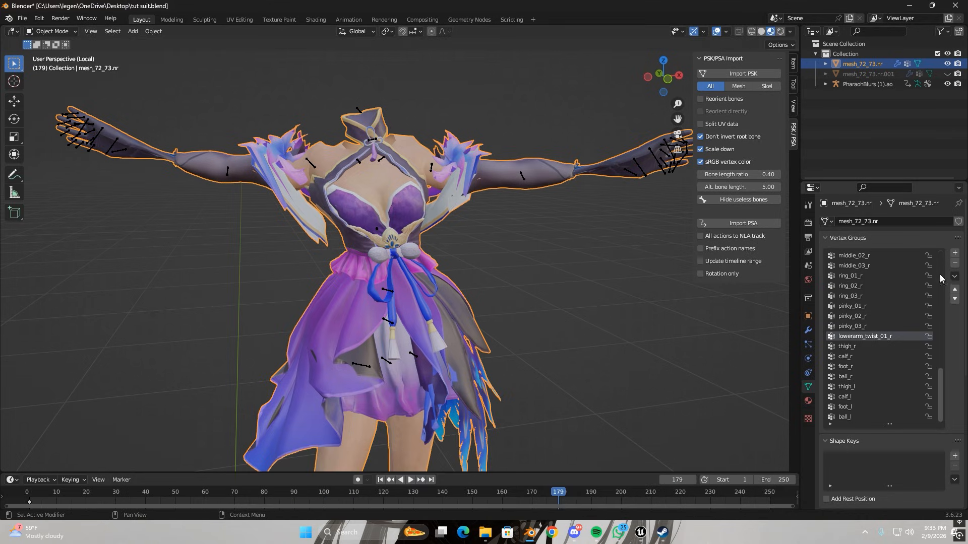
scroll(911, 348, "up", 5)
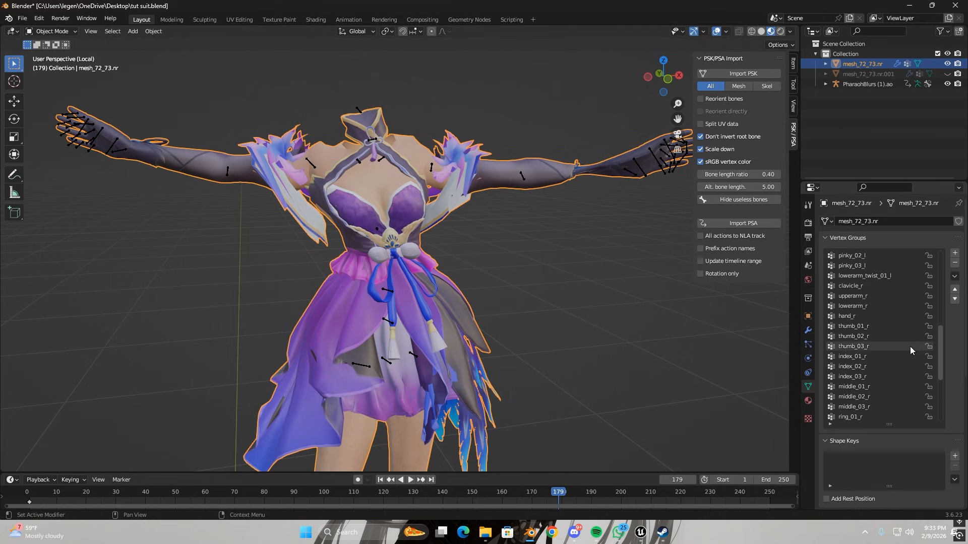
scroll(911, 348, "up", 3)
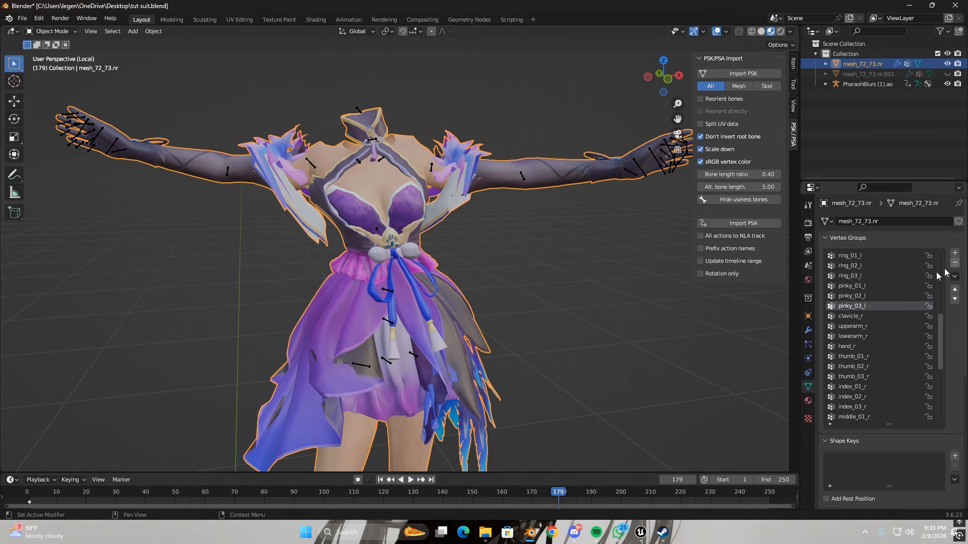
middle_click_drag(579, 283, 537, 295)
left_click(538, 295)
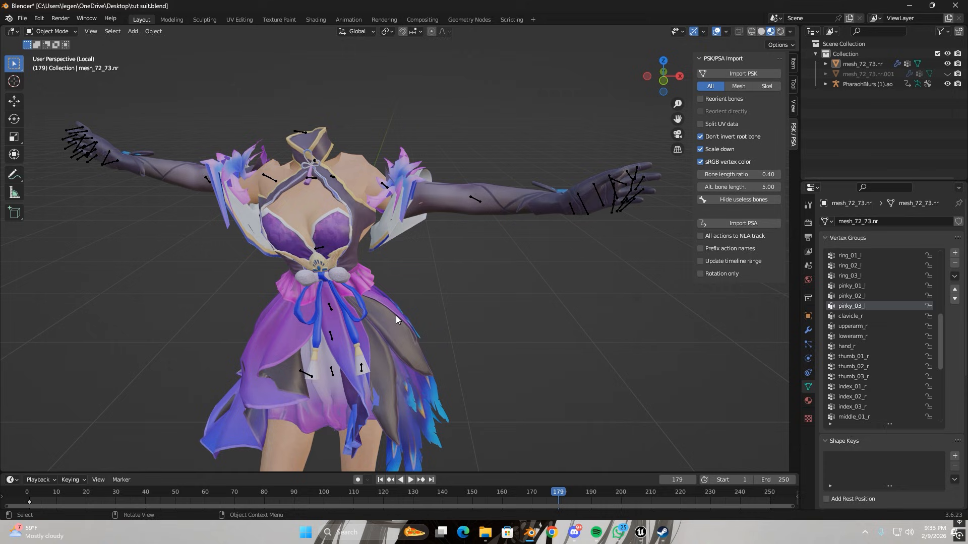
scroll(404, 300, "down", 4)
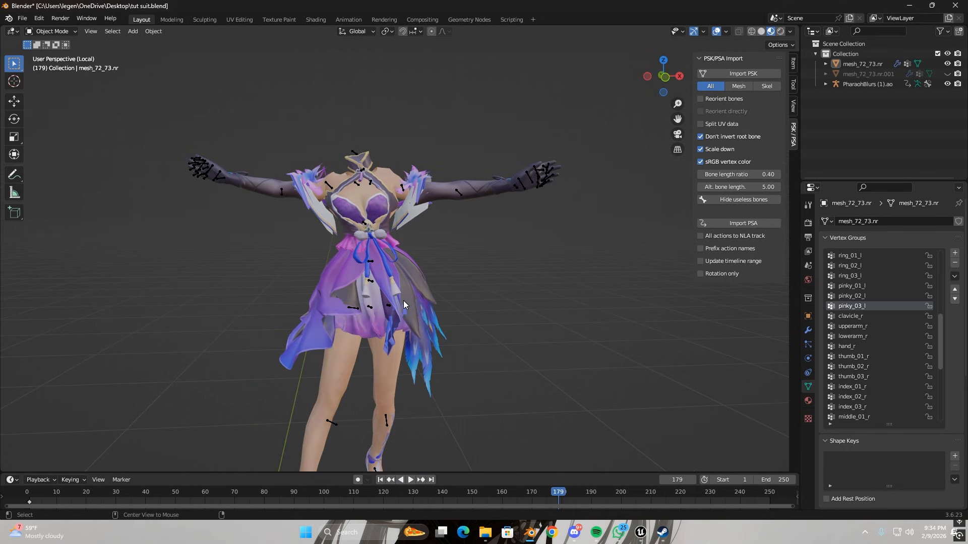
Step: Unhide the separated sleeve object and inspect how the sleeves deform around the arms
key("alt+h")
left_click(524, 340)
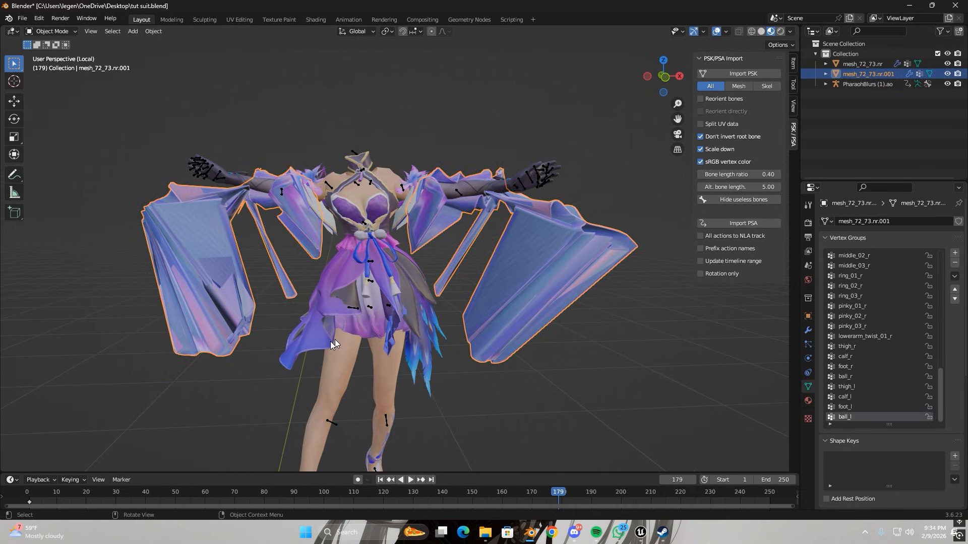
scroll(334, 343, "down", 1)
scroll(346, 353, "down", 2)
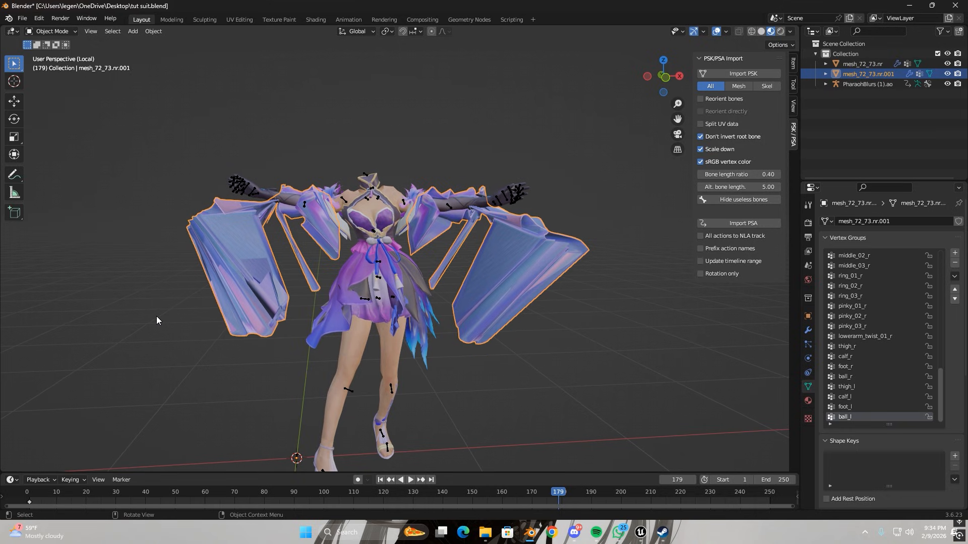
scroll(206, 319, "up", 5)
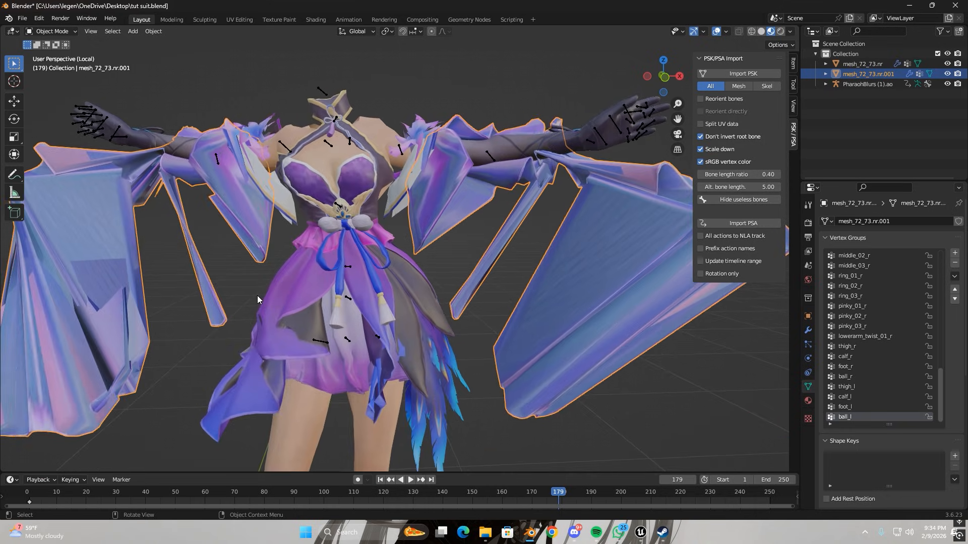
scroll(257, 299, "down", 3)
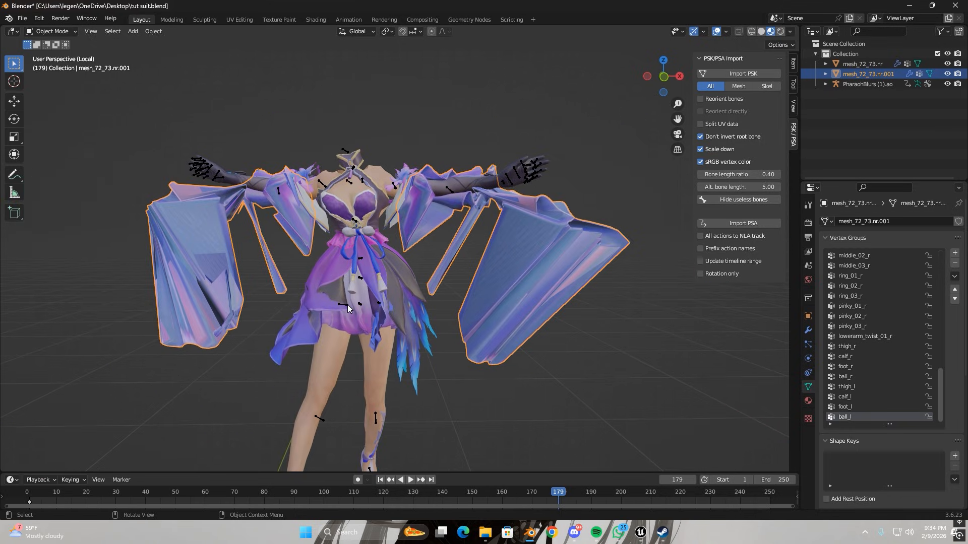
Step: Select the armature together with the sleeve mesh, enter Weight Paint mode, and activate the Gradient tool
left_click(345, 305)
middle_click_drag(334, 325, 246, 252)
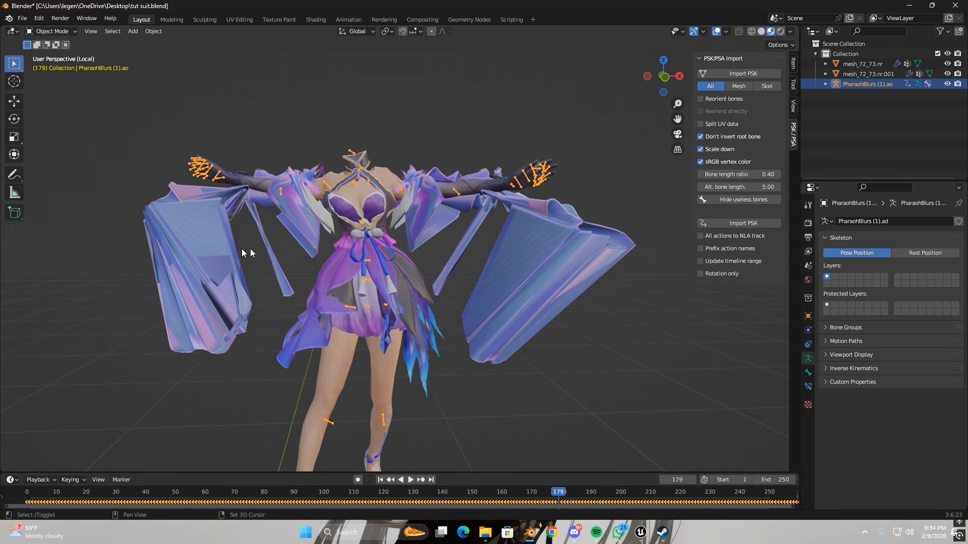
left_click(226, 243, "shift")
left_click(43, 32)
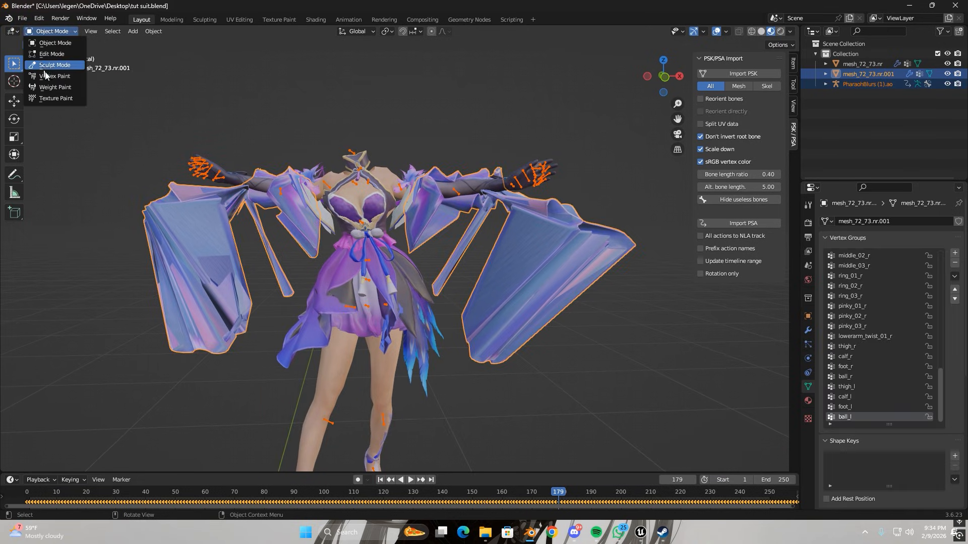
left_click(46, 89)
left_click(15, 140)
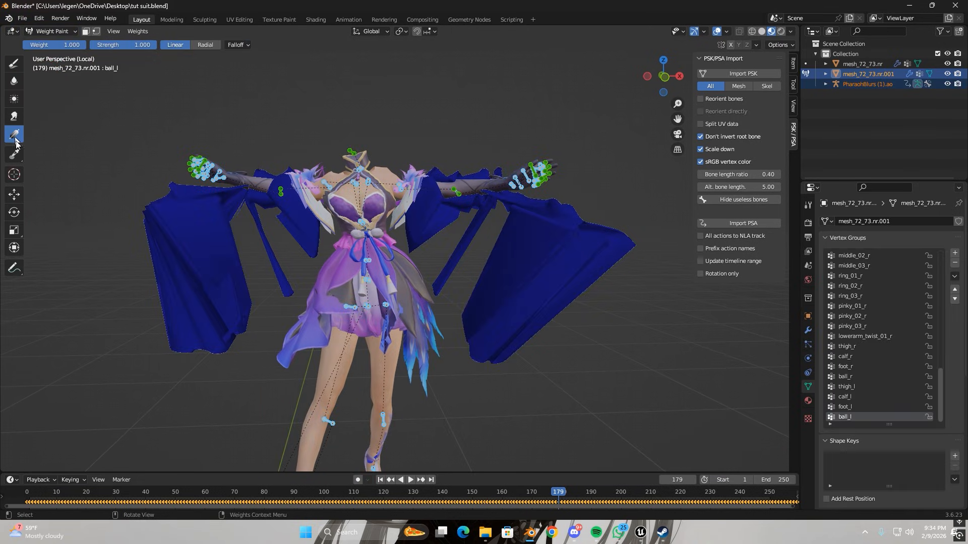
Step: Examine the sleeve weights of the right calf, thigh, and arm bones, ending on thigh_r
left_click(329, 426, "ctrl")
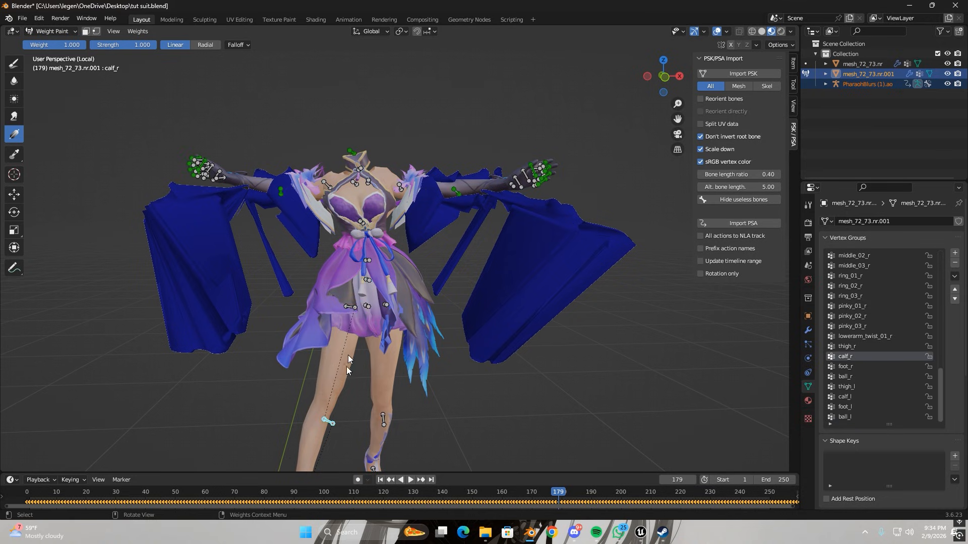
left_click(354, 305, "ctrl")
middle_click_drag(351, 309, 204, 226)
scroll(189, 224, "up", 3)
scroll(204, 226, "down", 1)
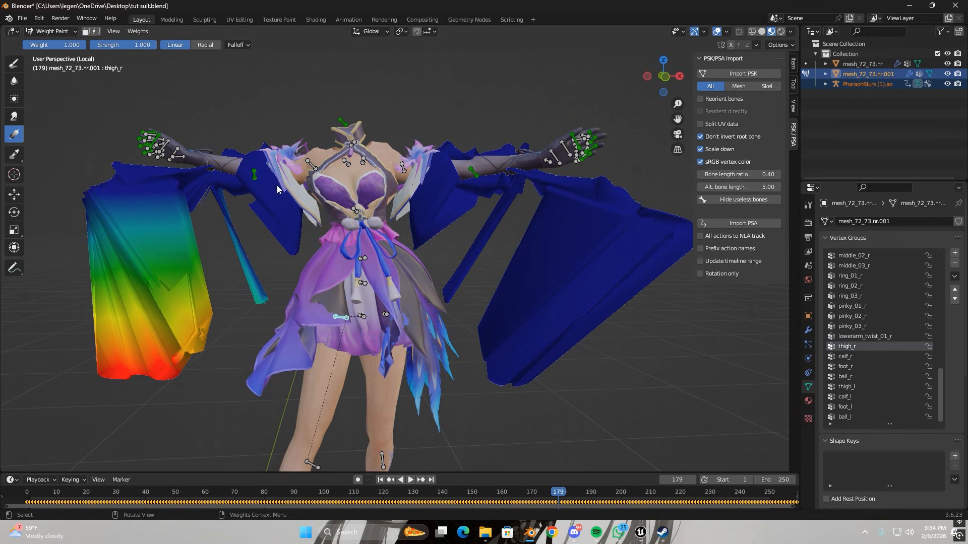
left_click(254, 174, "ctrl")
left_click(316, 167, "ctrl")
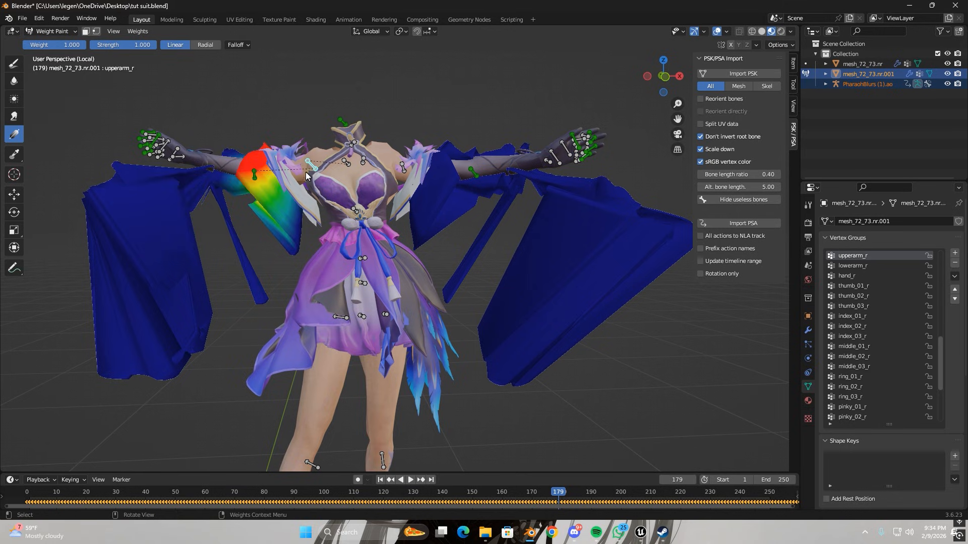
left_click(341, 318, "ctrl")
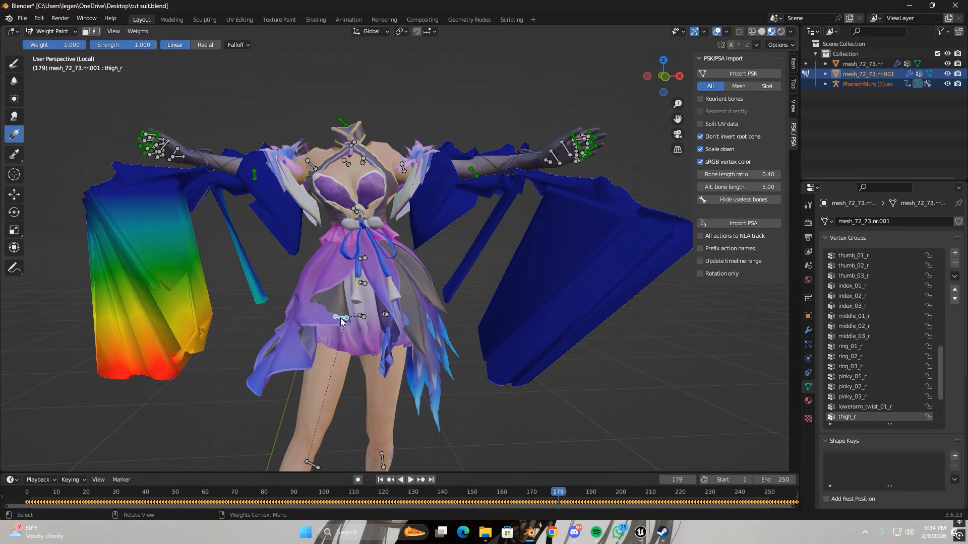
Step: Choose the Subtract brush and use a radial gradient to remove thigh_r weights from the character's right sleeve
left_click(7, 65)
left_click(34, 47)
left_click(283, 81)
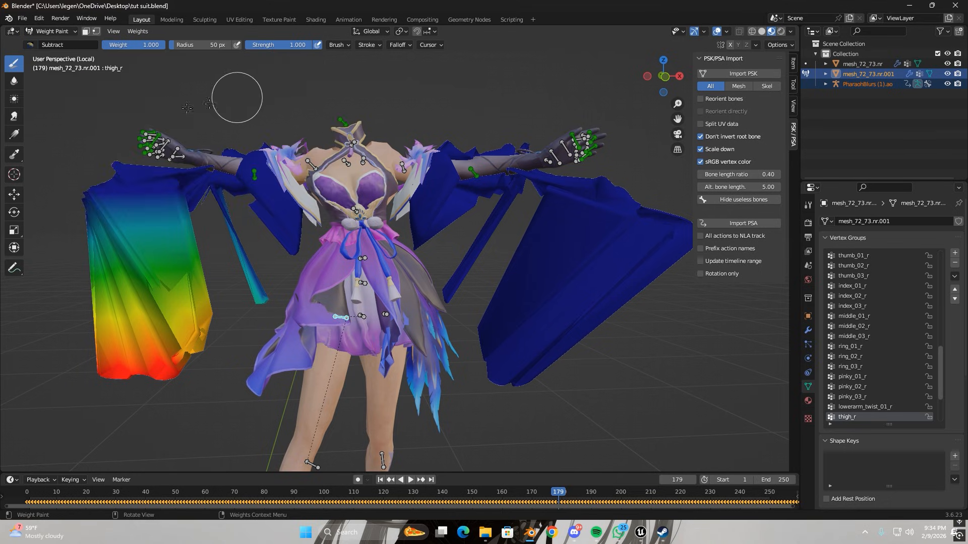
left_click(15, 139)
scroll(197, 240, "down", 1)
mouse_move(207, 245)
middle_mouse_down()
mouse_move(197, 240)
mouse_move(210, 245)
middle_mouse_up()
left_click_drag(293, 280, 263, 252)
Step: Check the brush setting and clear the remaining thigh_r weights at the right sleeve's lower edge with the radial gradient
left_click(13, 64)
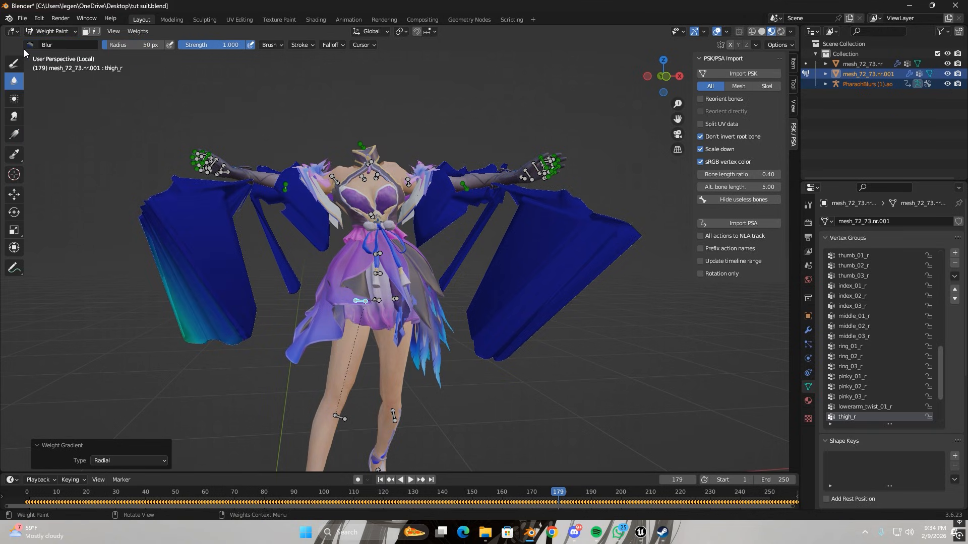
left_click(31, 45)
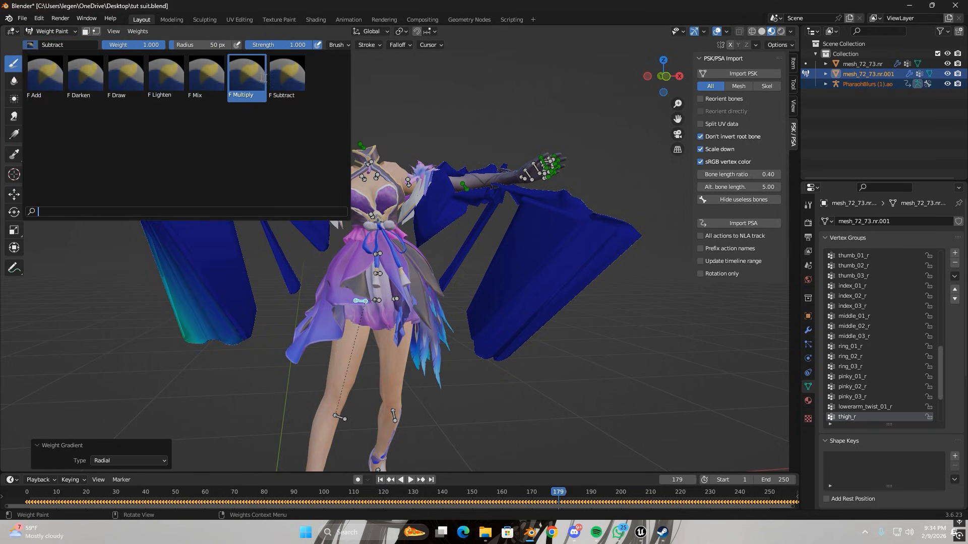
left_click(45, 45)
left_click(16, 135)
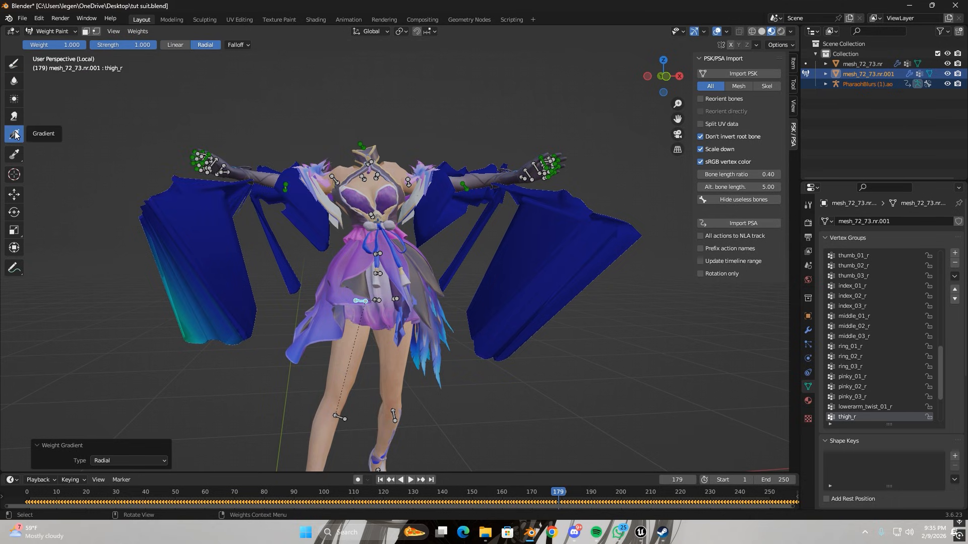
left_click(198, 43)
left_click_drag(188, 302, 217, 308)
key("Escape")
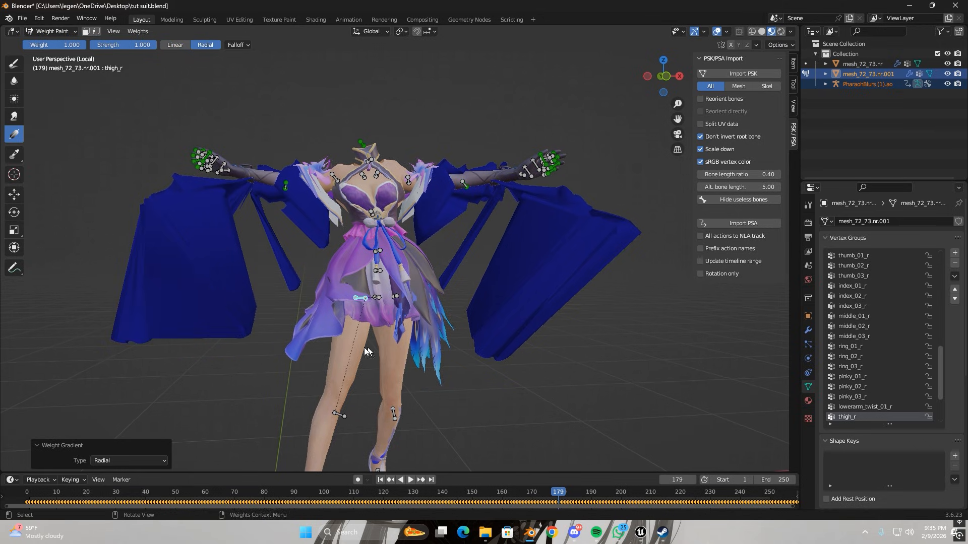
Step: Select the thigh_l bone and subtract its weights from the character's left sleeve with a radial gradient
left_click(396, 298, "ctrl")
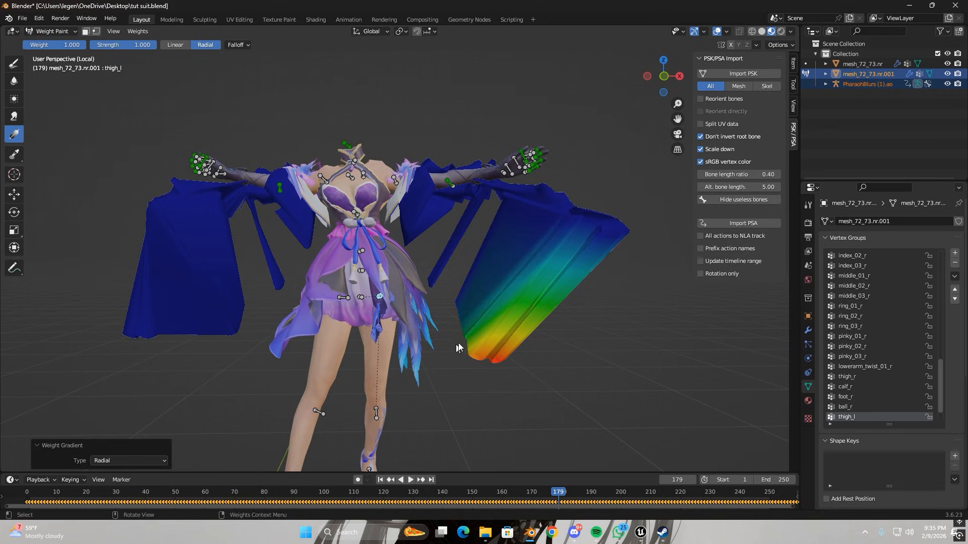
left_click_drag(457, 347, 566, 370)
middle_click_drag(565, 370, 540, 367)
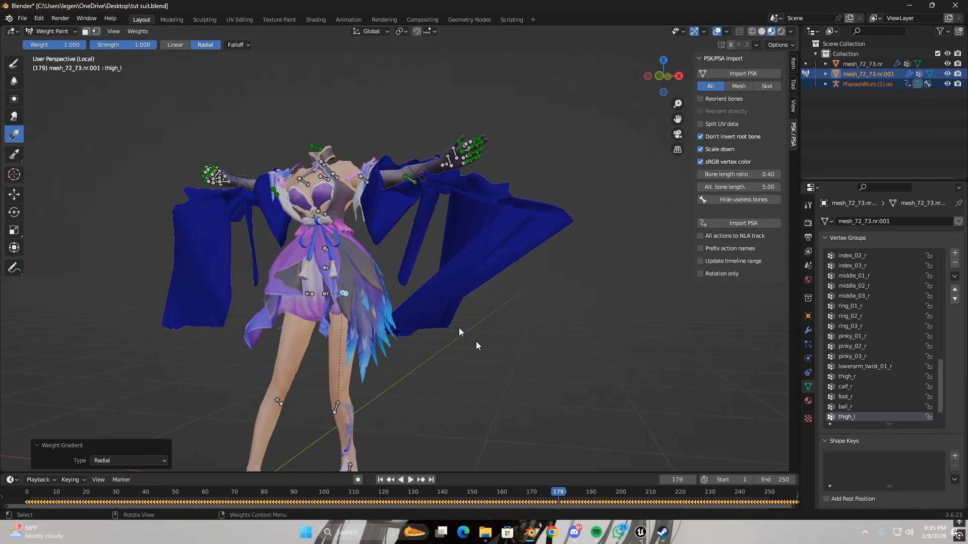
Step: Select the pelvis bone and subtract its weights from both sleeves and their hanging strips
left_click(324, 296, "ctrl")
mouse_move(300, 301)
middle_mouse_down()
mouse_move(225, 302)
mouse_move(307, 309)
middle_mouse_up()
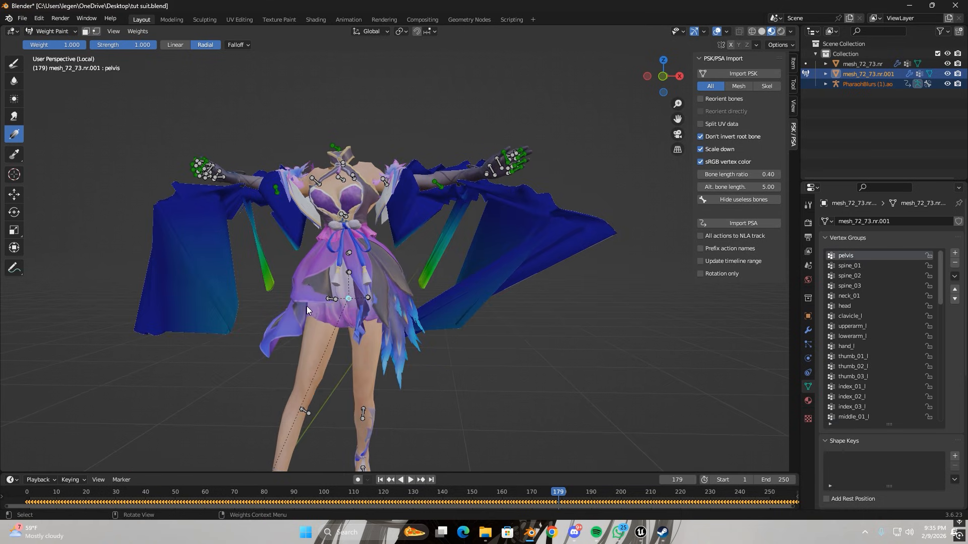
left_click_drag(231, 281, 296, 258)
left_click(428, 271)
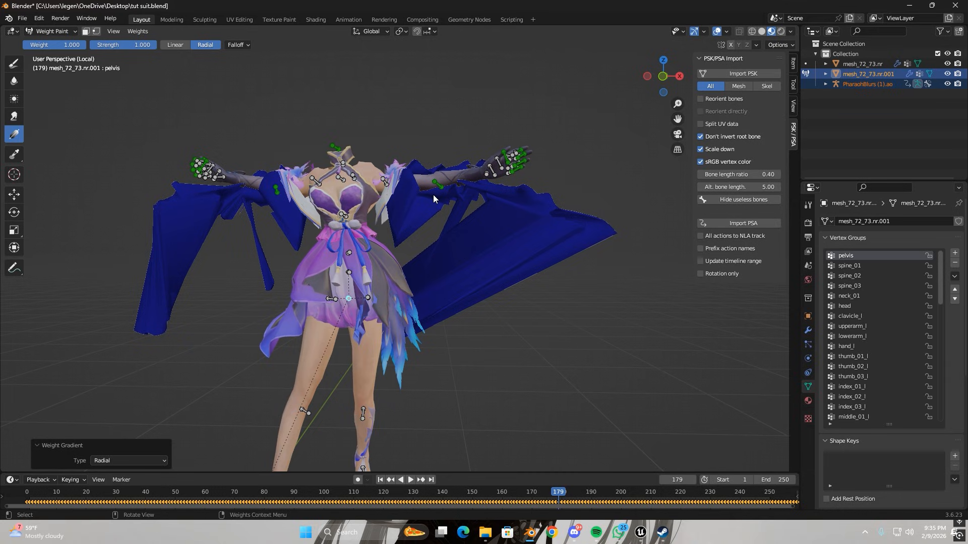
Step: Select the spine bone just above the pelvis and subtract its weights from both sleeves
left_click(350, 272, "ctrl")
middle_click_drag(321, 251, 336, 255)
left_click_drag(302, 252, 329, 284)
left_click_drag(418, 248, 270, 403)
Step: Select the spine_03 bone and subtract its weights from the upper parts of both sleeves
left_click(364, 218, "ctrl")
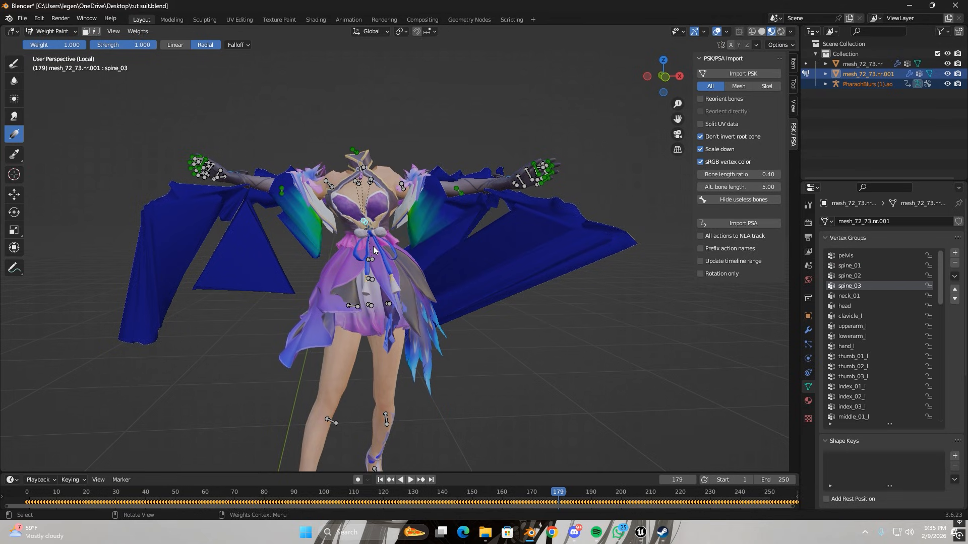
middle_click_drag(373, 246, 346, 232)
scroll(288, 192, "up", 4)
middle_click_drag(289, 193, 252, 224)
left_click_drag(250, 224, 537, 353)
left_click_drag(463, 178, 323, 309)
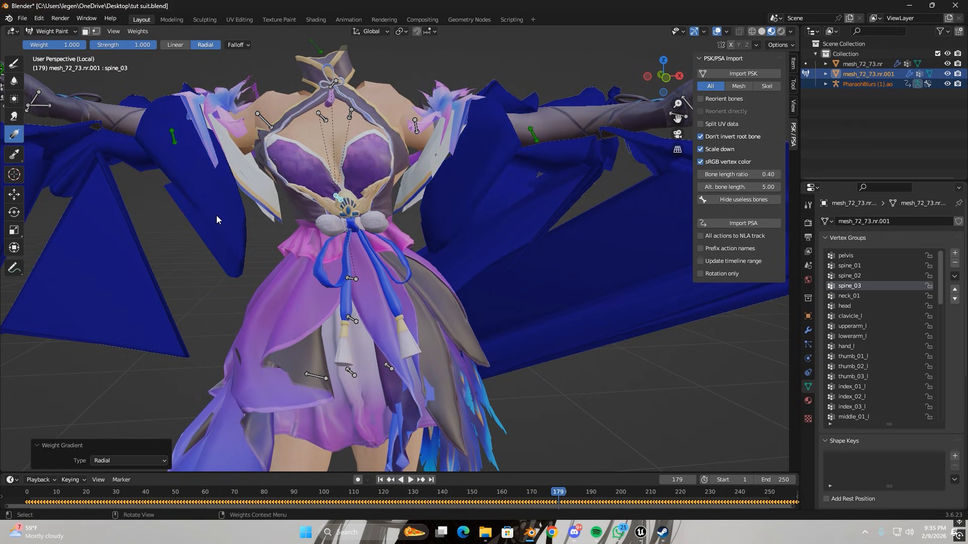
Step: Select the lowerarm_r bone, switch to the Add brush, and apply radial gradients over the right sleeve's outer cloth
scroll(228, 218, "down", 4)
left_click(263, 190, "ctrl")
scroll(258, 199, "down", 4)
middle_click_drag(253, 217, 247, 219)
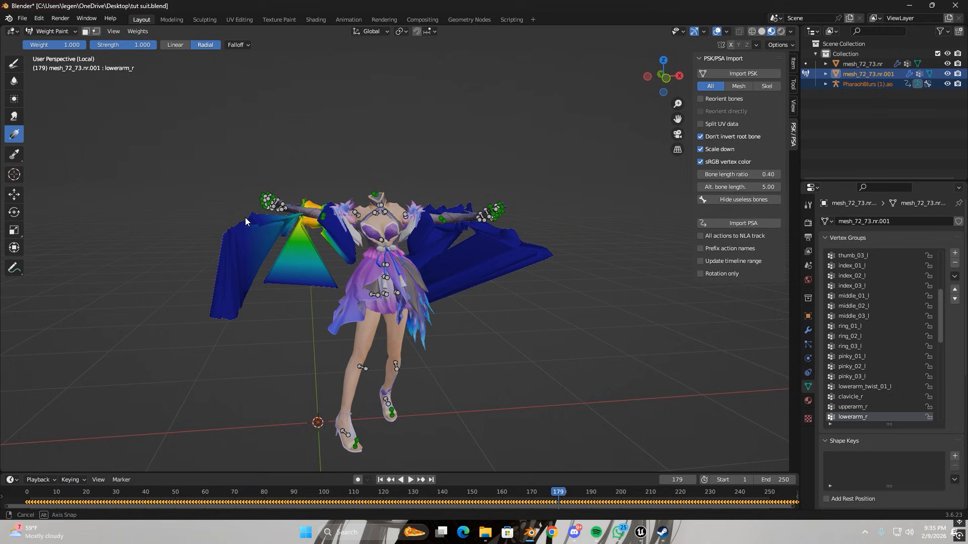
left_click_drag(238, 253, 279, 273)
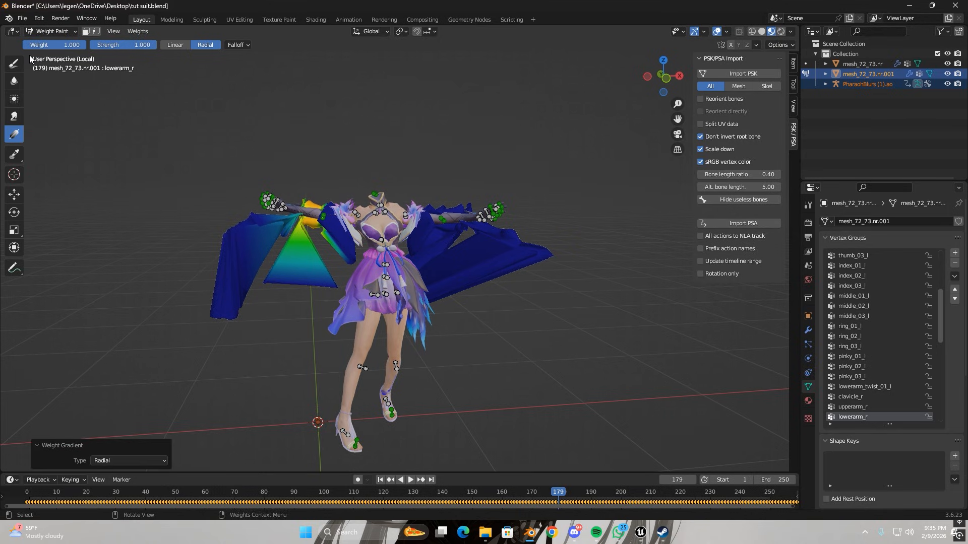
left_click(11, 66)
left_click(15, 140)
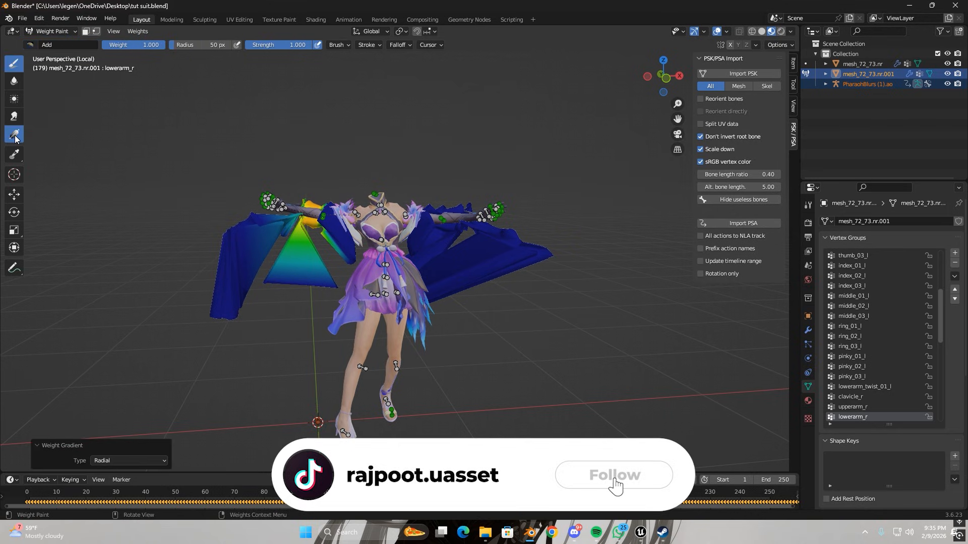
left_click_drag(225, 296, 243, 328)
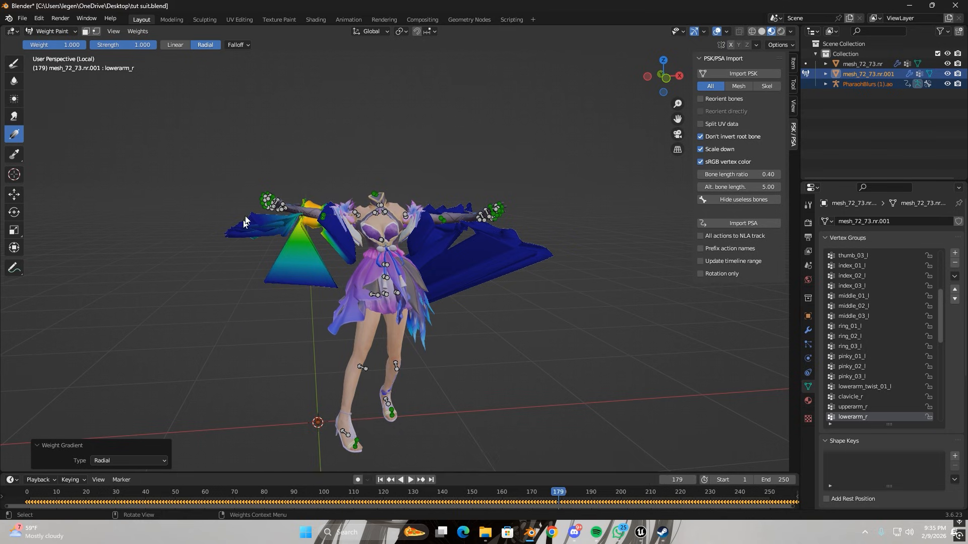
left_click_drag(251, 215, 338, 283)
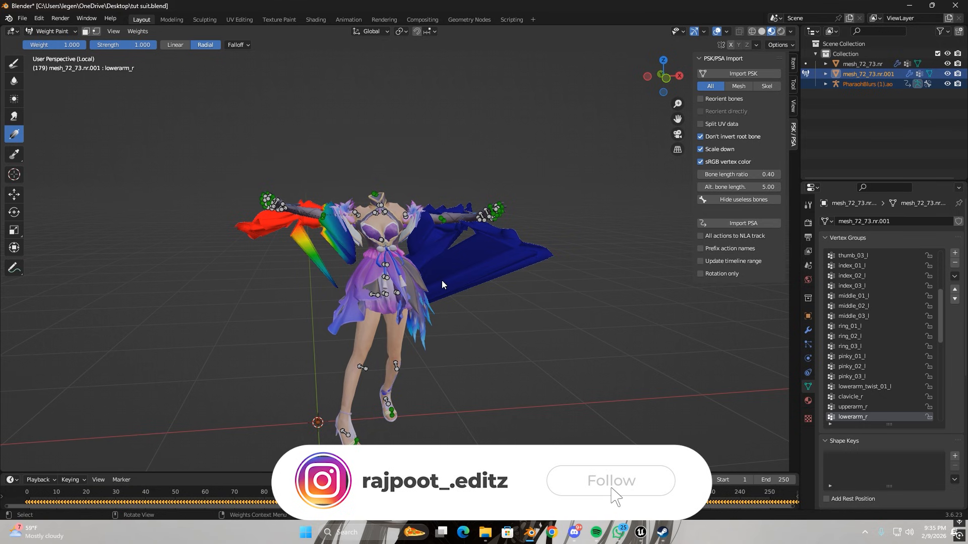
Step: Extend full lowerarm_r weight over the right sleeve's remaining upper section and hanging strip with a radial gradient
scroll(411, 220, "up", 3)
scroll(414, 222, "up", 3)
middle_click_drag(277, 309, 266, 290)
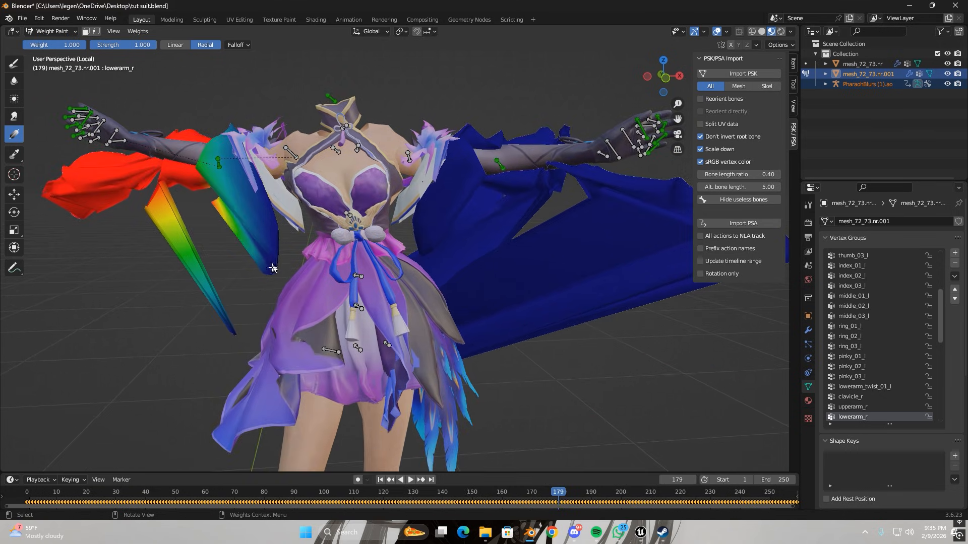
left_click_drag(273, 268, 366, 184)
scroll(396, 222, "down", 3)
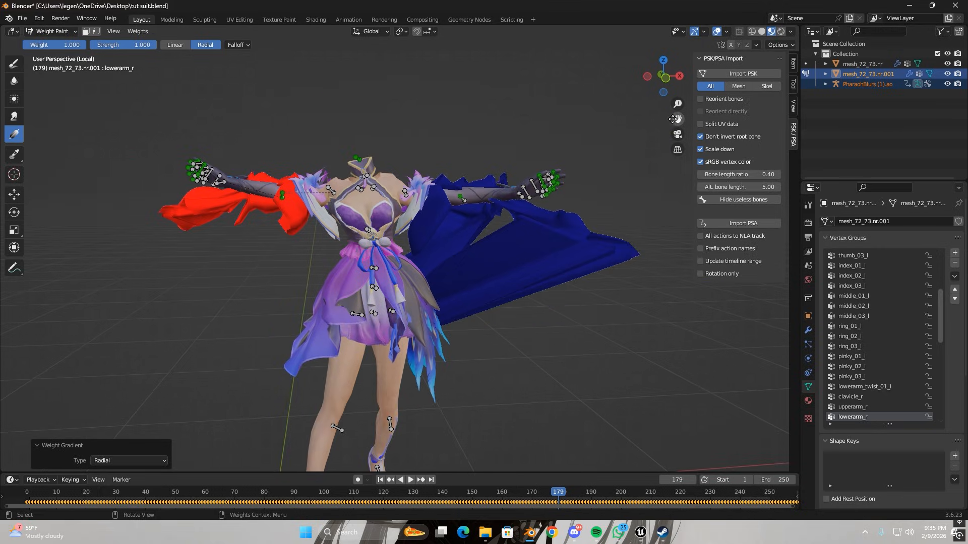
Step: Select the lowerarm_l bone and cover the whole left sleeve in full weight with radial gradients
left_click_drag(673, 120, 541, 103)
middle_click_drag(431, 193, 446, 190)
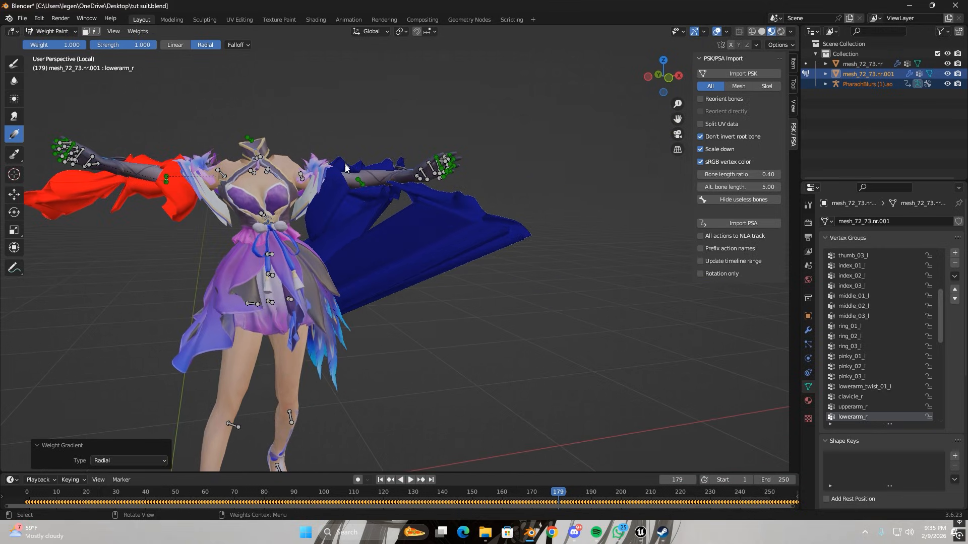
left_click(361, 184, "ctrl")
left_click(362, 184, "ctrl")
left_click(362, 184, "ctrl")
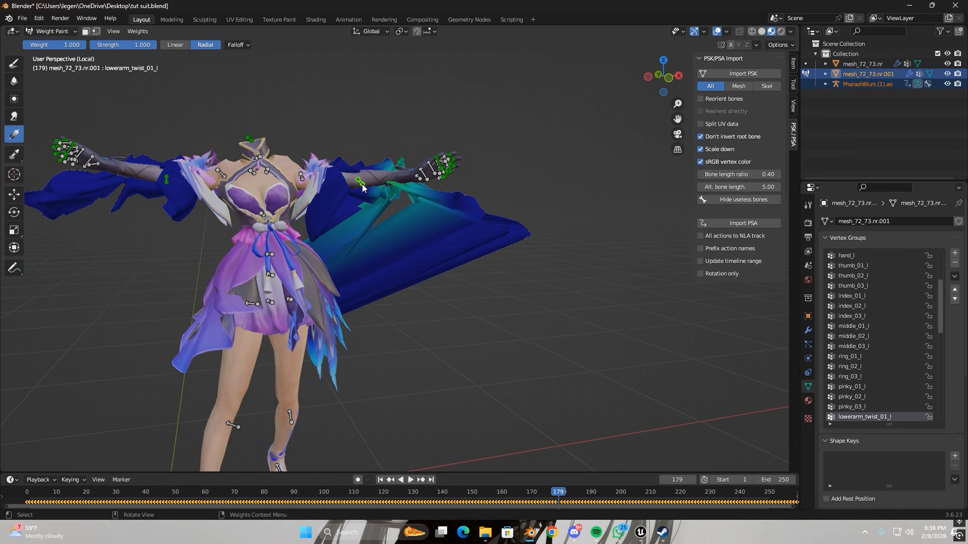
left_click(362, 184, "ctrl")
left_click_drag(309, 242, 358, 309)
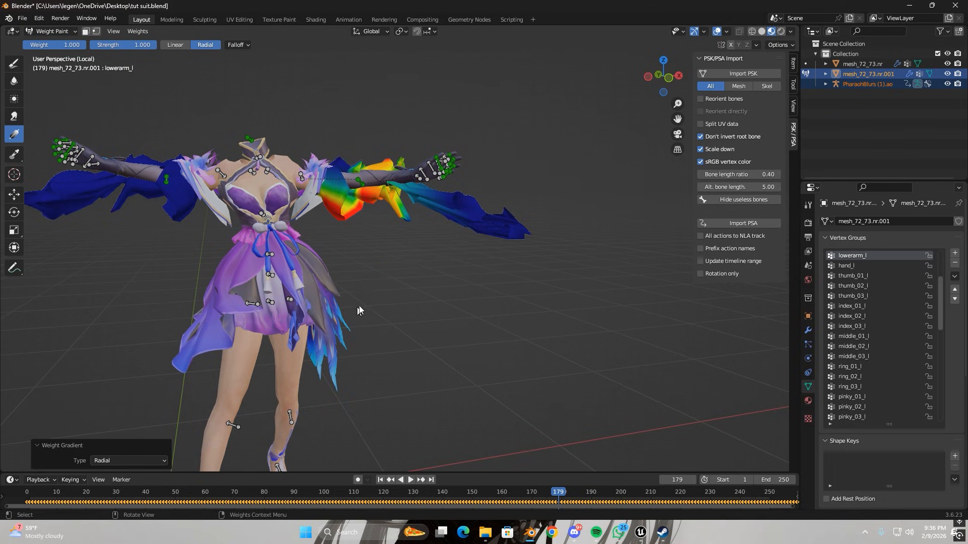
left_click_drag(455, 220, 493, 296)
left_click_drag(346, 173, 396, 277)
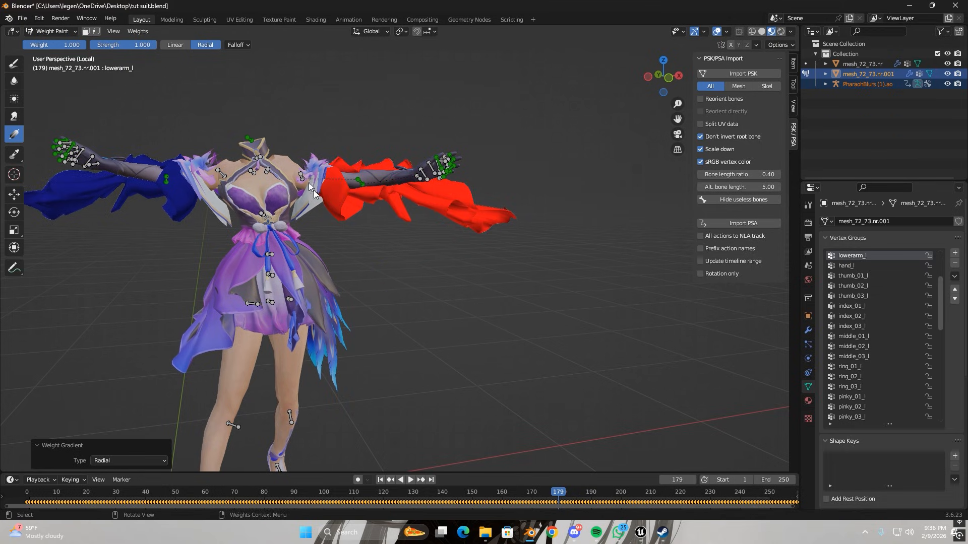
Step: Return from Weight Paint to Object Mode and select only the sleeves mesh, without the armature
scroll(304, 170, "up", 1)
middle_click_drag(304, 170, 314, 185)
scroll(314, 186, "up", 1)
scroll(316, 185, "down", 2)
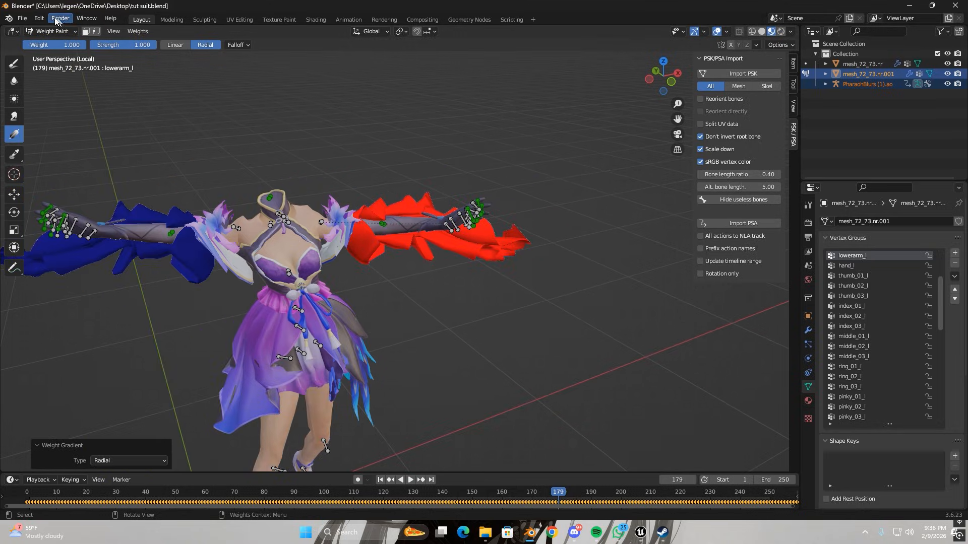
left_click(63, 32)
left_click(65, 44)
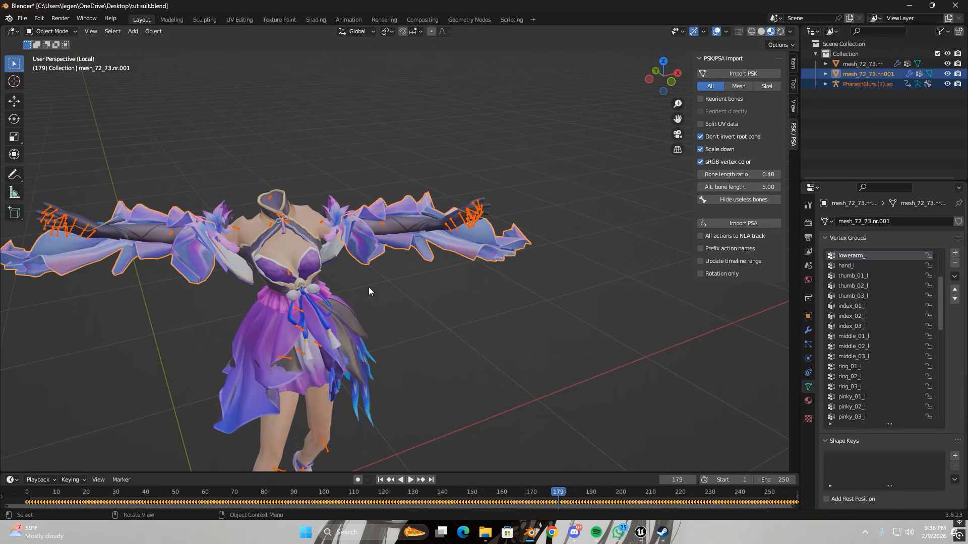
left_click(425, 264)
Step: Remove the lowerarm_twist_01_l and lowerarm_twist_01_r vertex groups from the sleeves mesh
scroll(898, 325, "up", 5)
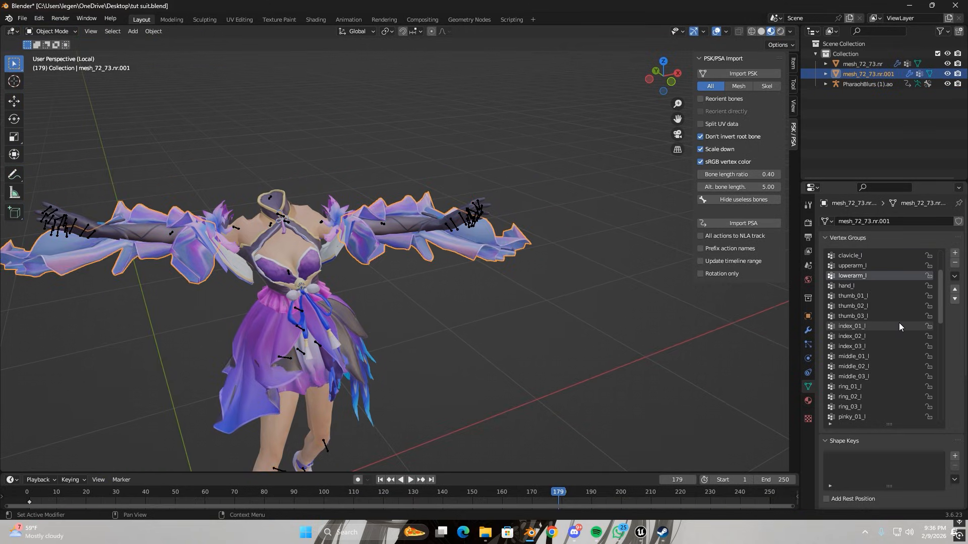
scroll(897, 333, "down", 7)
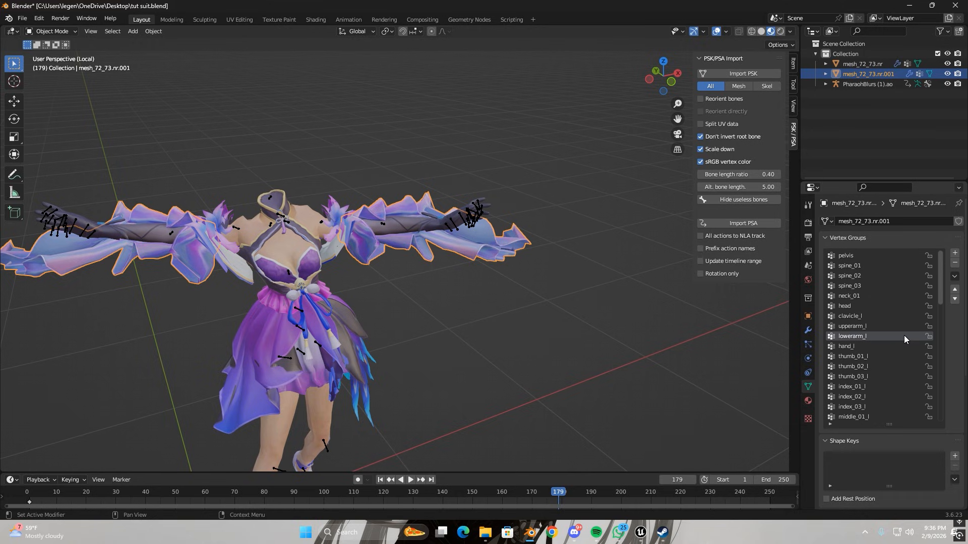
scroll(900, 344, "down", 2)
left_click(867, 387)
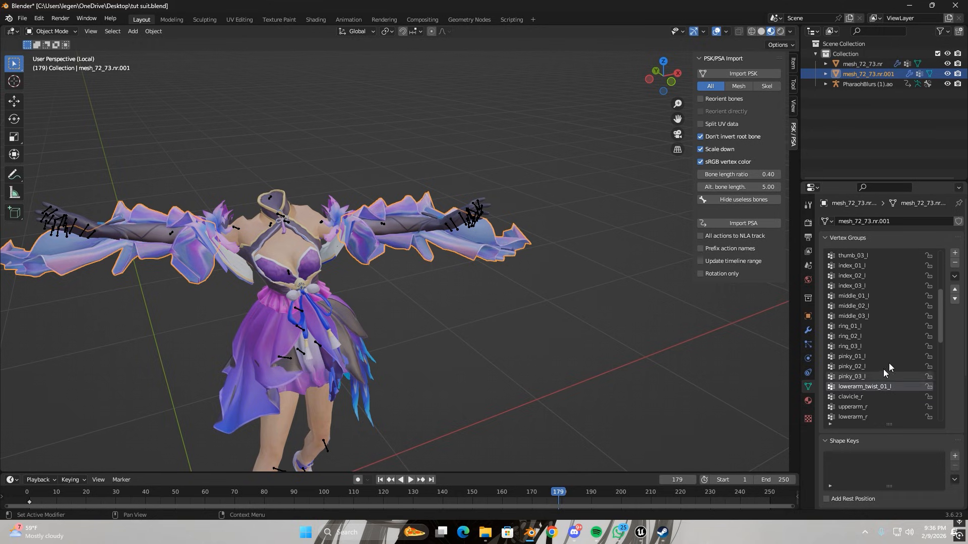
left_click(955, 262)
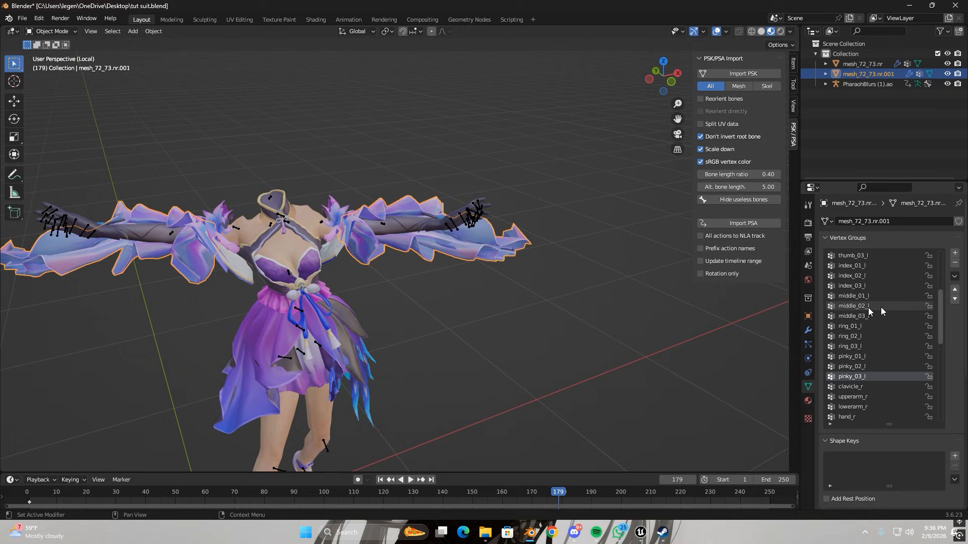
scroll(877, 376, "down", 14)
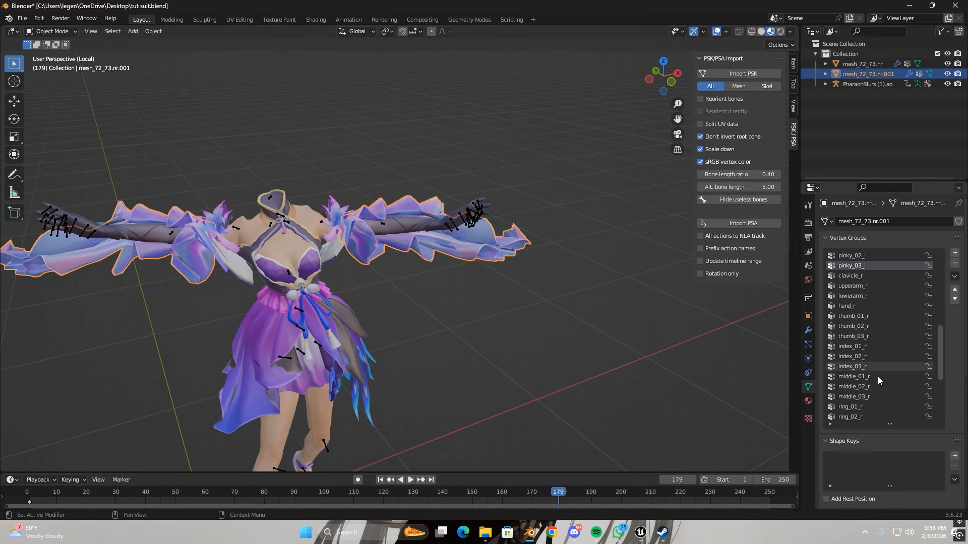
scroll(880, 377, "down", 6)
left_click(883, 375)
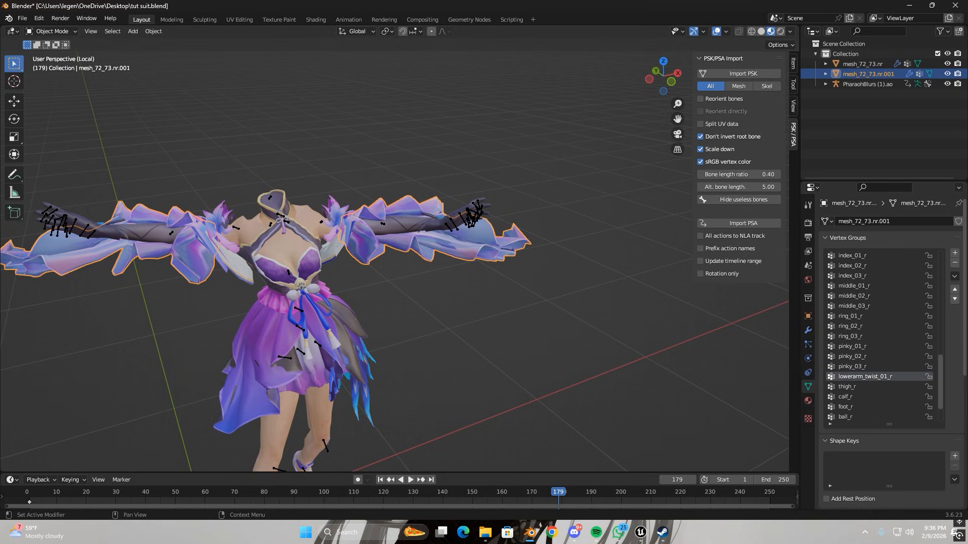
left_click(954, 263)
Step: Deselect everything, then play and scrub the animation to frame 180 to check how the sleeves follow the arms
middle_click_drag(418, 283, 394, 291)
scroll(366, 277, "down", 3)
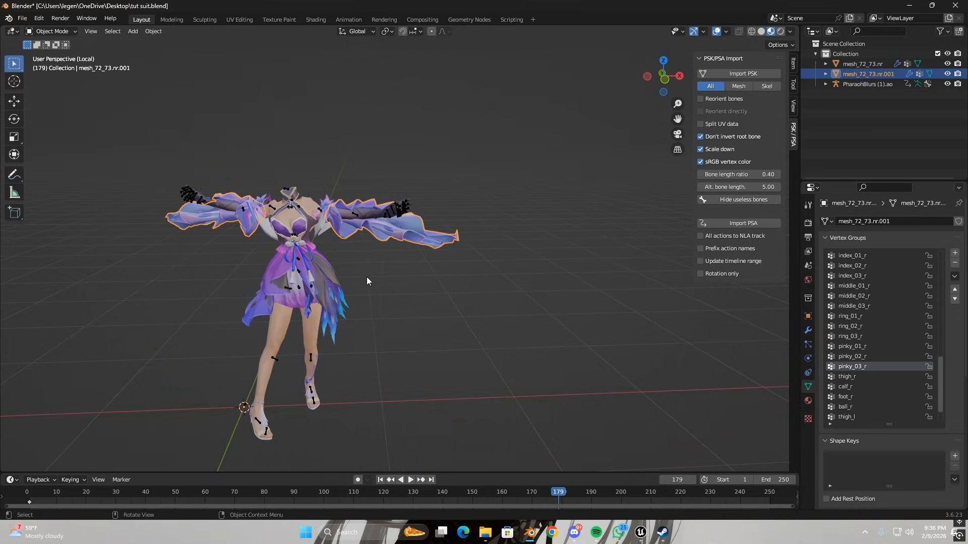
left_click(392, 275)
key("space")
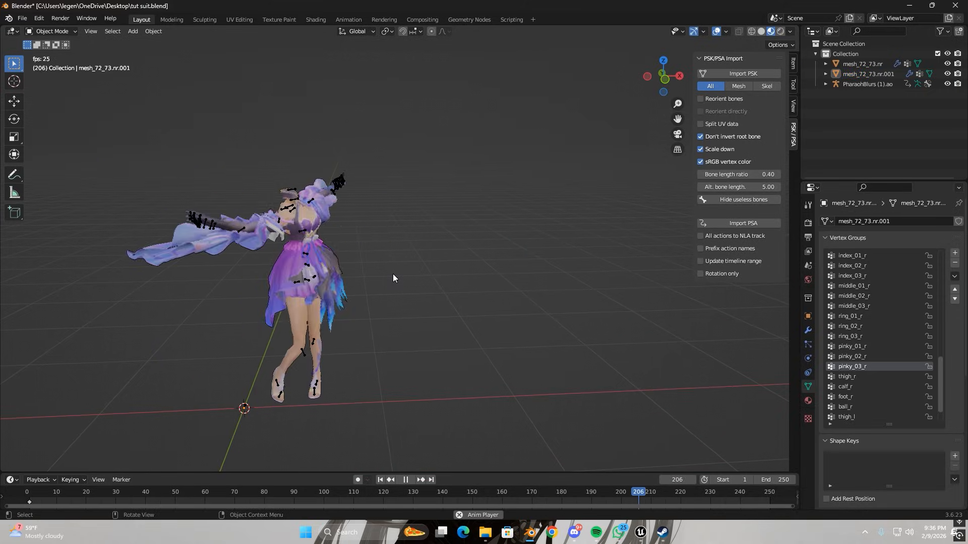
key("space")
key("space")
middle_click_drag(336, 301, 145, 447)
key("space")
key("space")
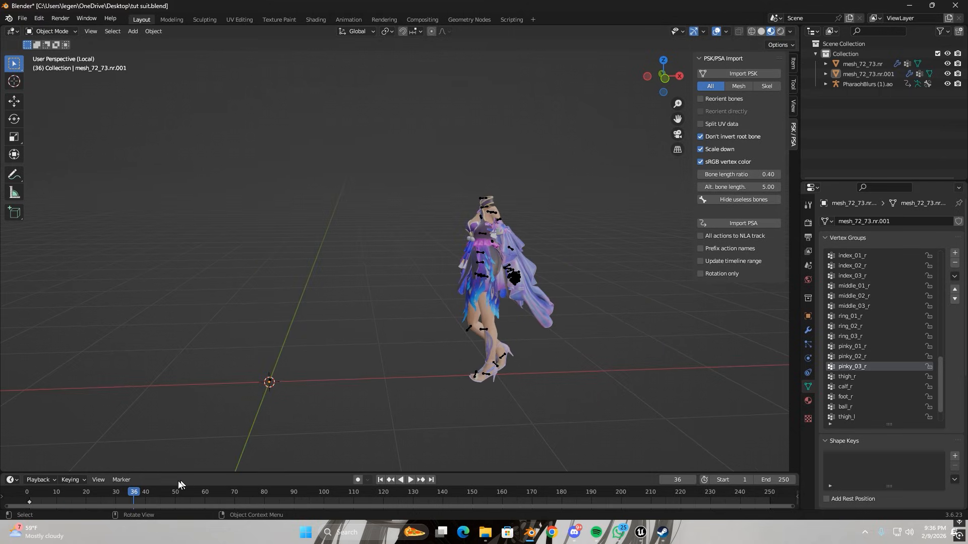
left_click_drag(181, 494, 544, 529)
key("space")
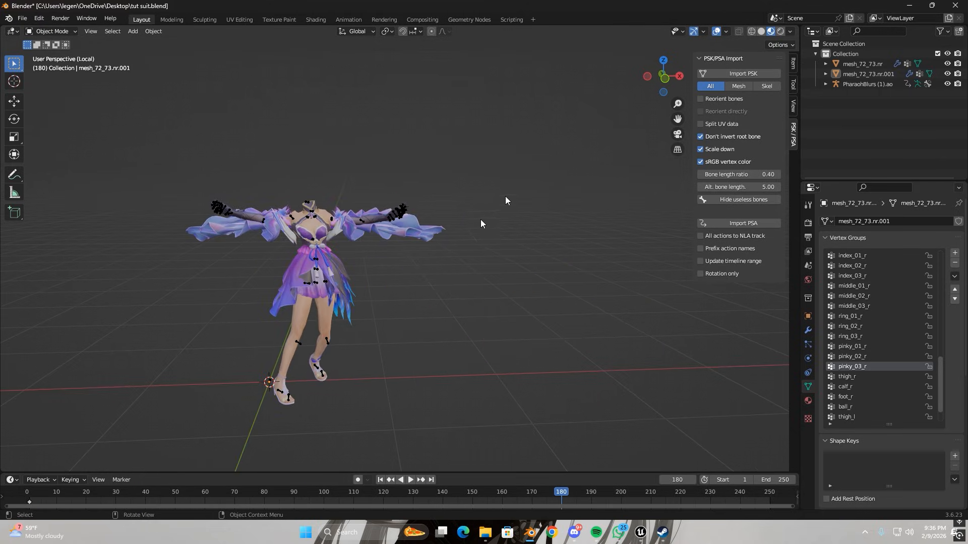
left_click_drag(680, 116, 377, 201)
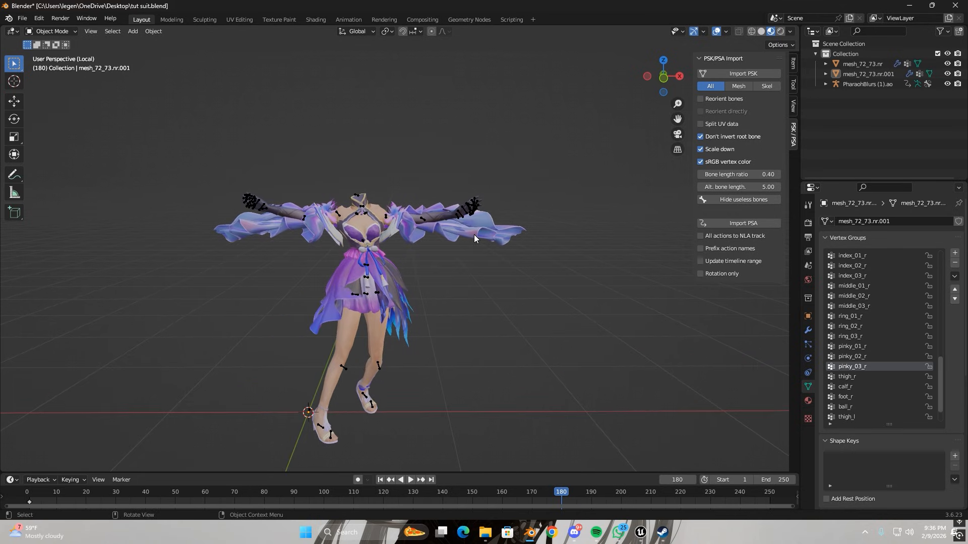
Step: Switch to the Shading workspace and select the main outfit mesh, mesh_72_73.nr
left_click(314, 21)
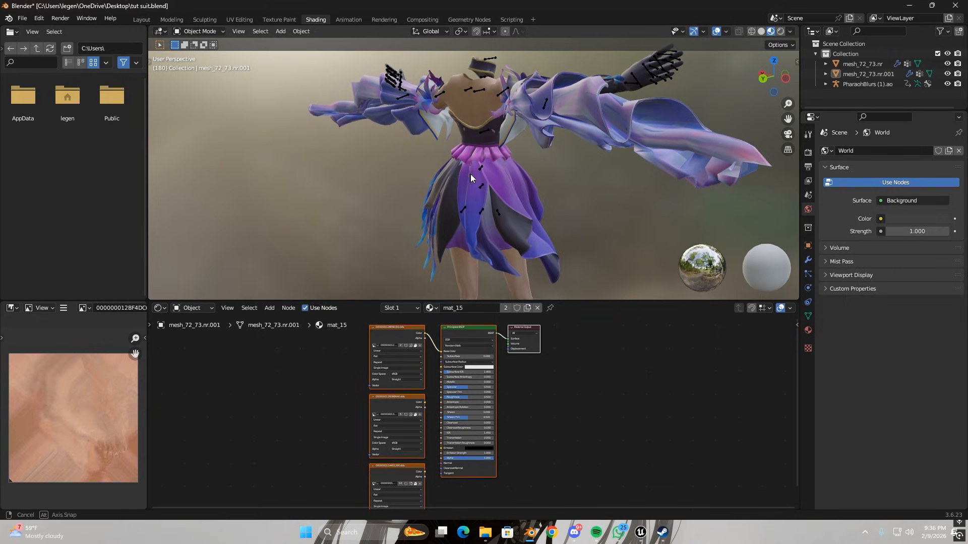
middle_click_drag(471, 173, 699, 139)
left_click_drag(784, 122, 443, 61)
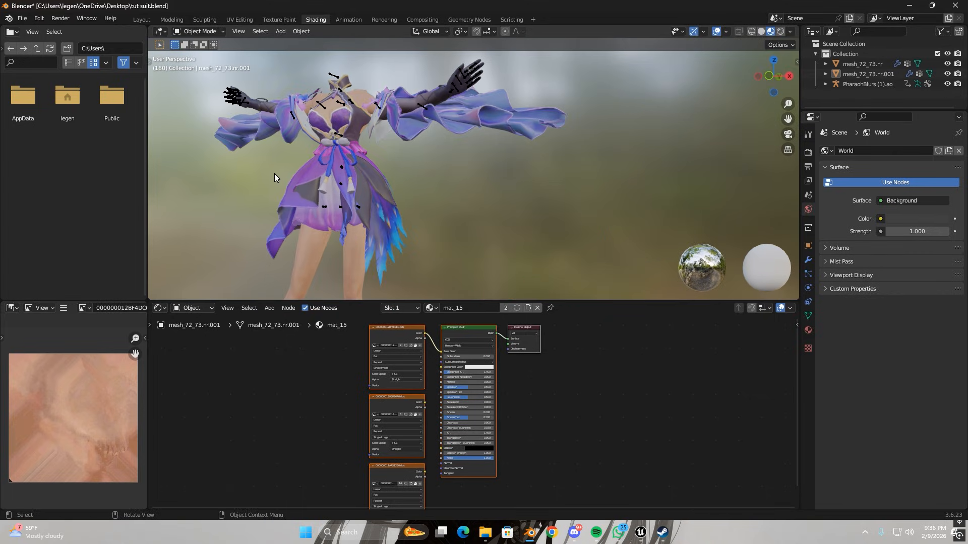
middle_click_drag(274, 174, 302, 177)
left_click(313, 217)
left_click(327, 386)
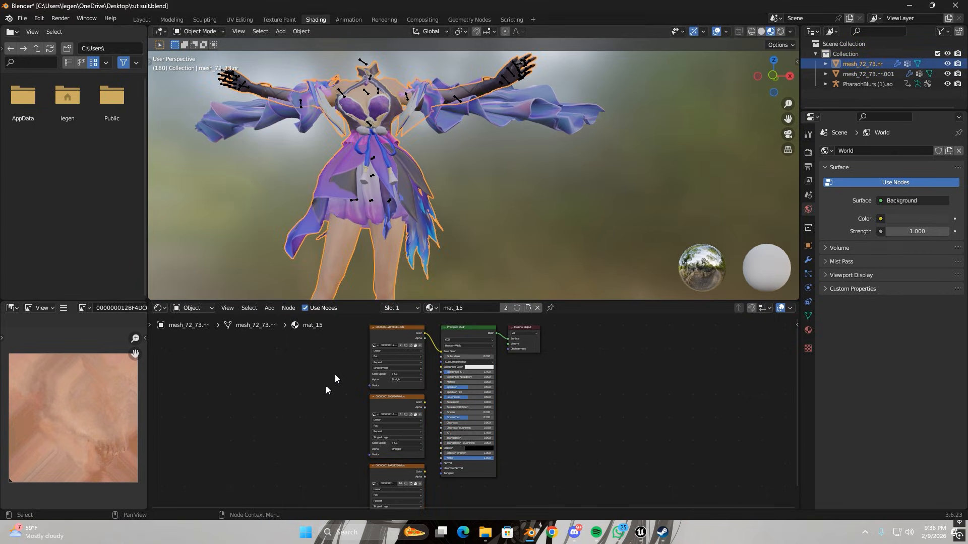
Step: Detach mat_15's colour texture node, move it away from the shader, and reconnect its Color output to Base Color
left_click(398, 308)
left_click(398, 331)
left_click(398, 332)
scroll(118, 393, "down", 5)
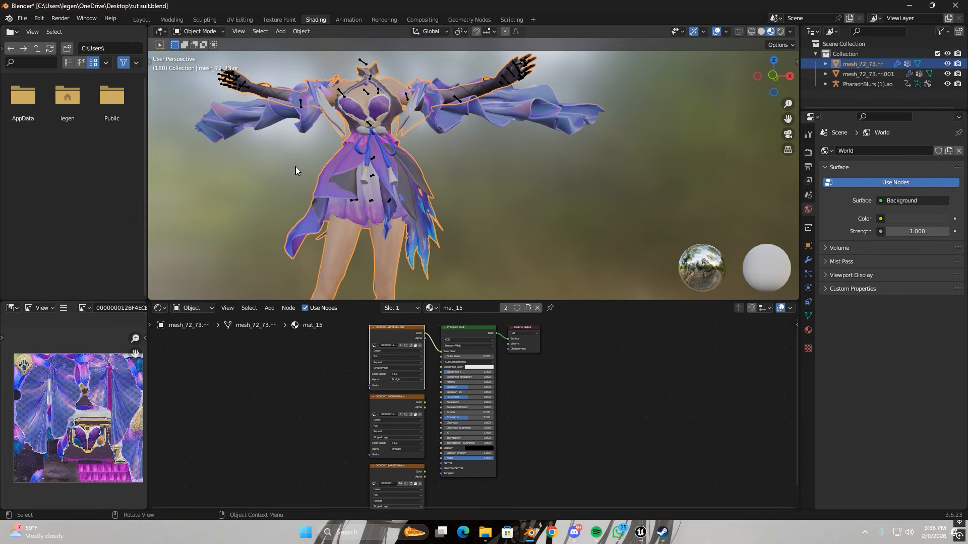
middle_click_drag(296, 170, 348, 177)
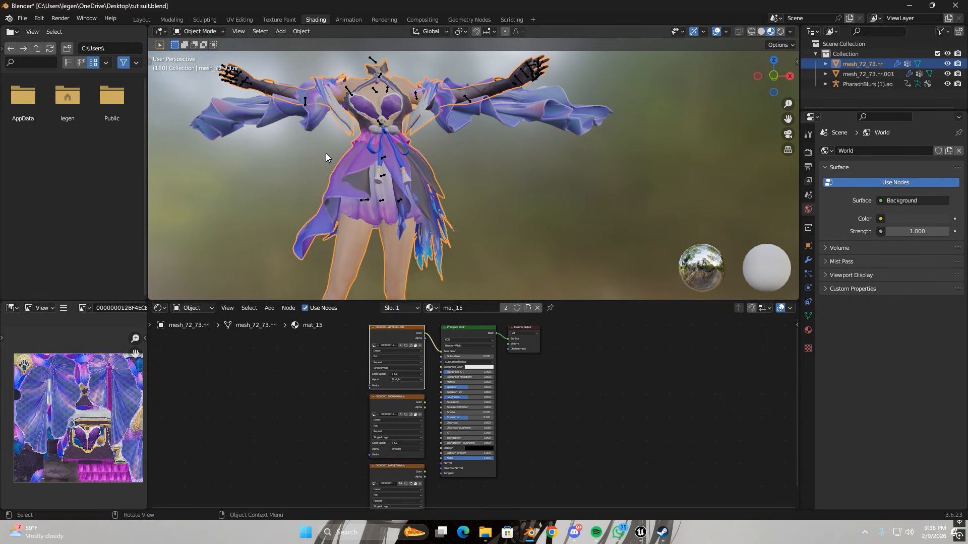
left_click_drag(379, 355, 299, 367, "alt")
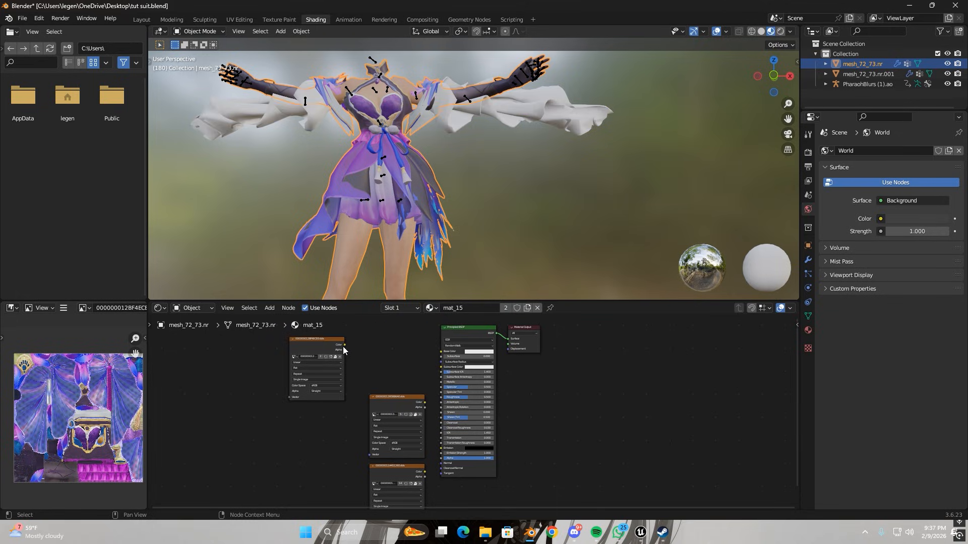
left_click_drag(344, 346, 444, 352)
Step: Delete the two unconnected image texture nodes from mat_15
left_click(403, 468)
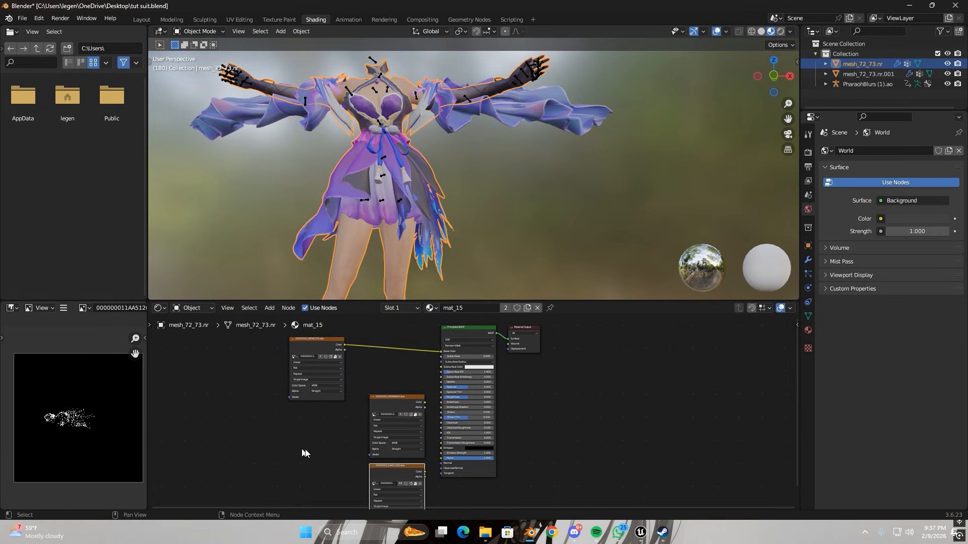
middle_click_drag(306, 454, 328, 414)
left_click_drag(349, 387, 394, 471)
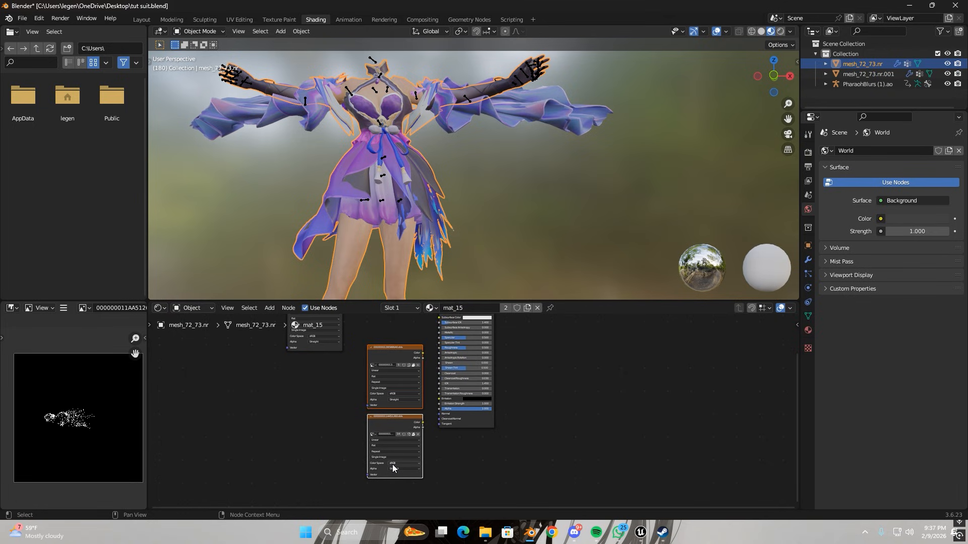
key("x")
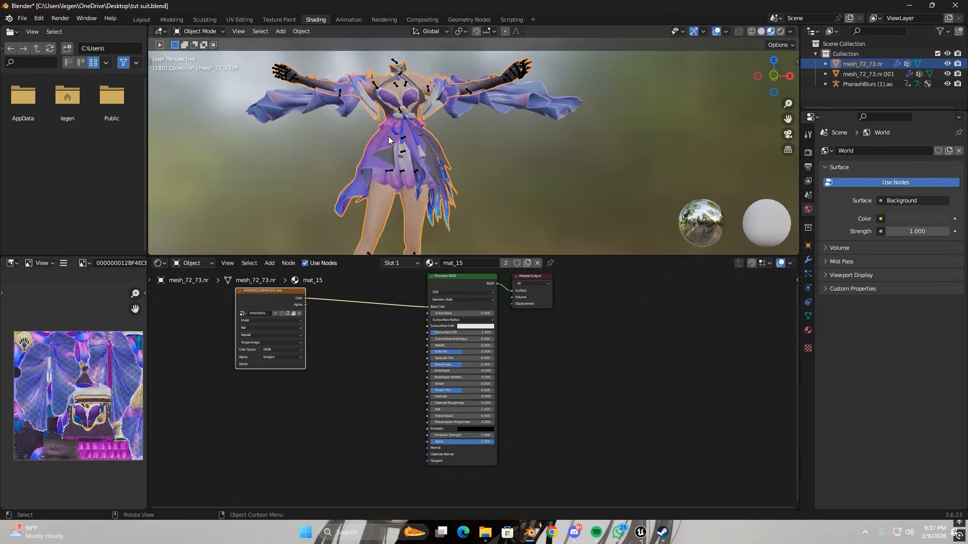
Step: Switch to the mat_11 material, preview its image textures, and disconnect the colour texture from Base Color
middle_click_drag(389, 136, 397, 238)
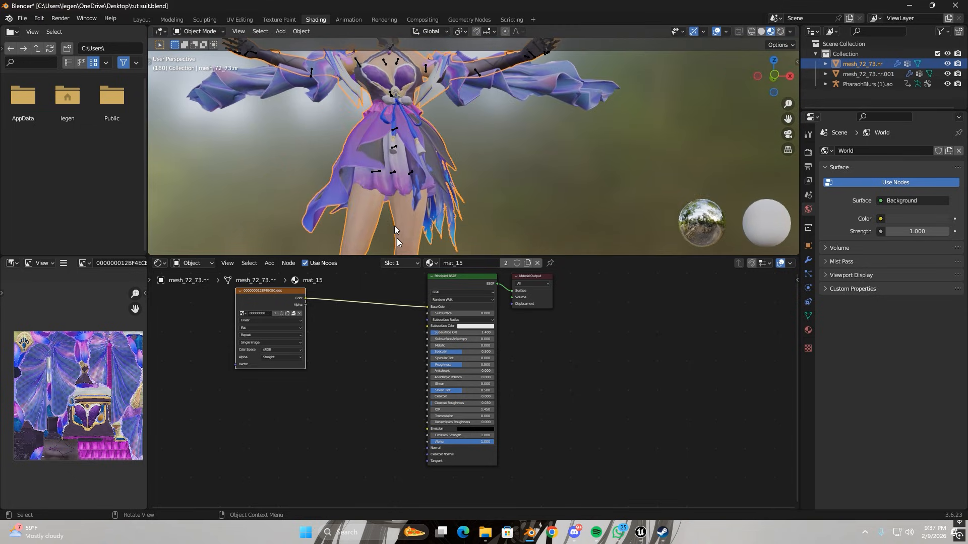
left_click(399, 264)
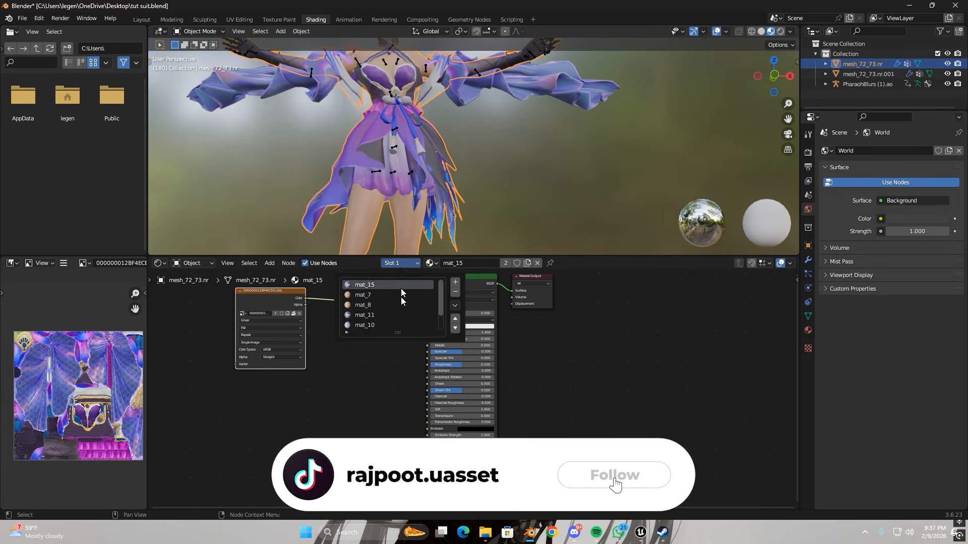
left_click(382, 314)
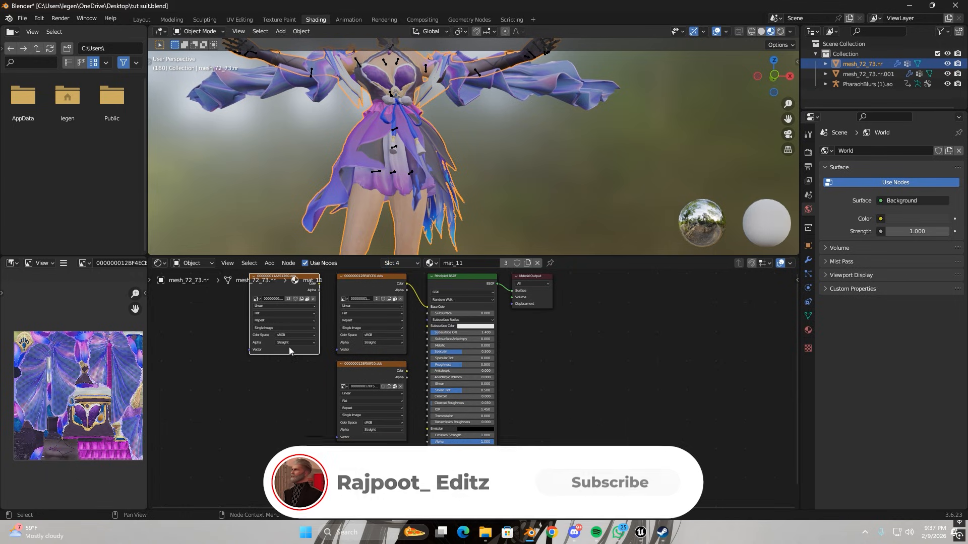
scroll(277, 388, "down", 1)
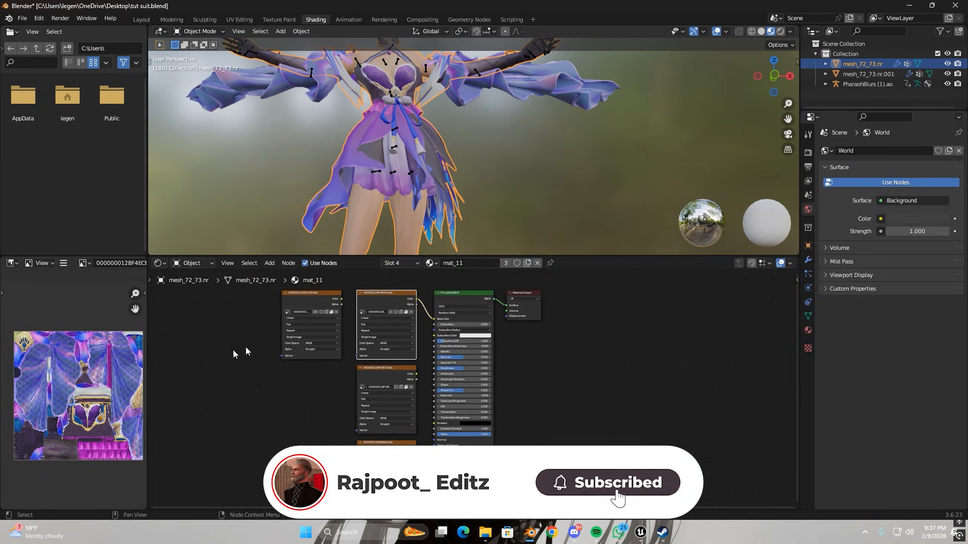
middle_click_drag(240, 343, 257, 344)
left_click(393, 393)
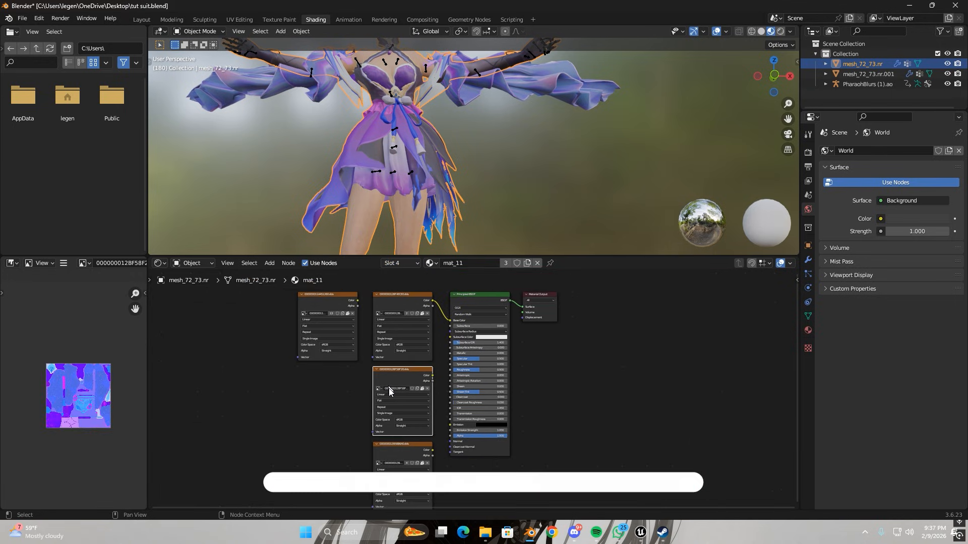
left_click(396, 445)
left_click(404, 324)
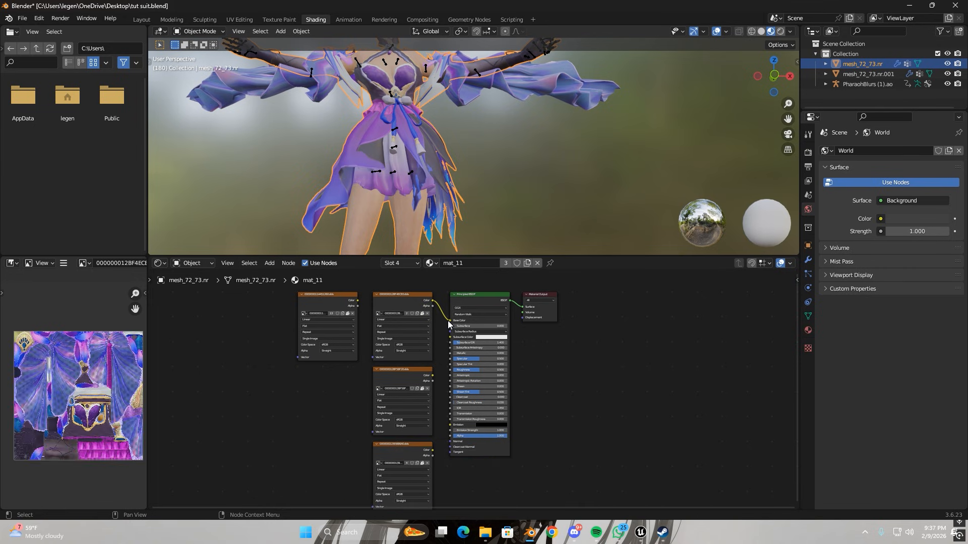
left_click_drag(448, 320, 444, 319)
middle_click_drag(322, 156, 316, 283)
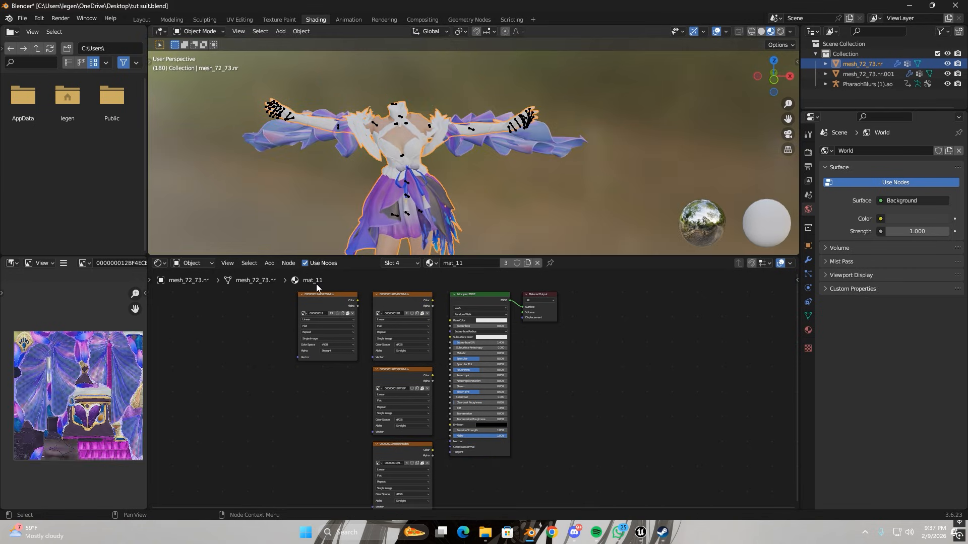
Step: Delete mat_11's black speckled image texture node and move the blue-purple texture node away from the shader
left_click(325, 300)
key("x")
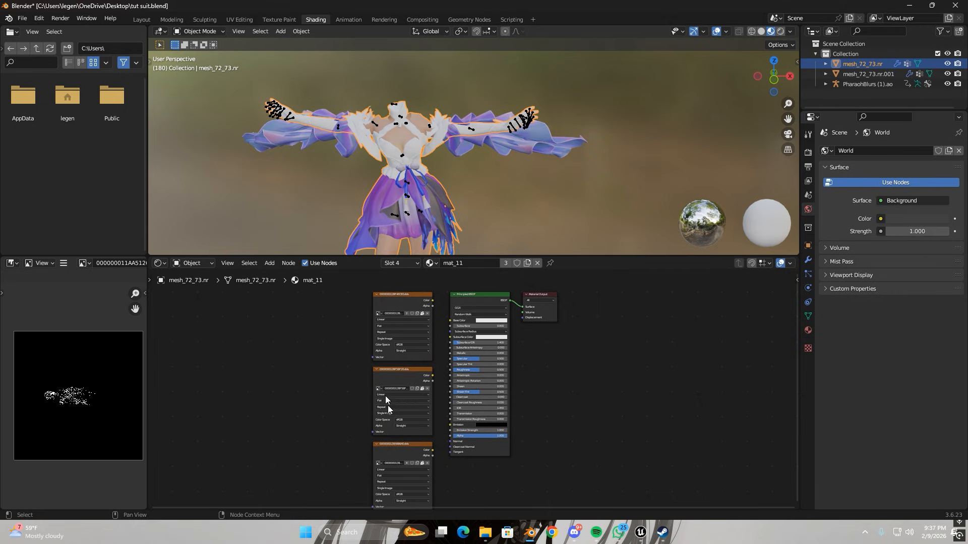
left_click(388, 373)
left_click_drag(388, 373, 190, 339)
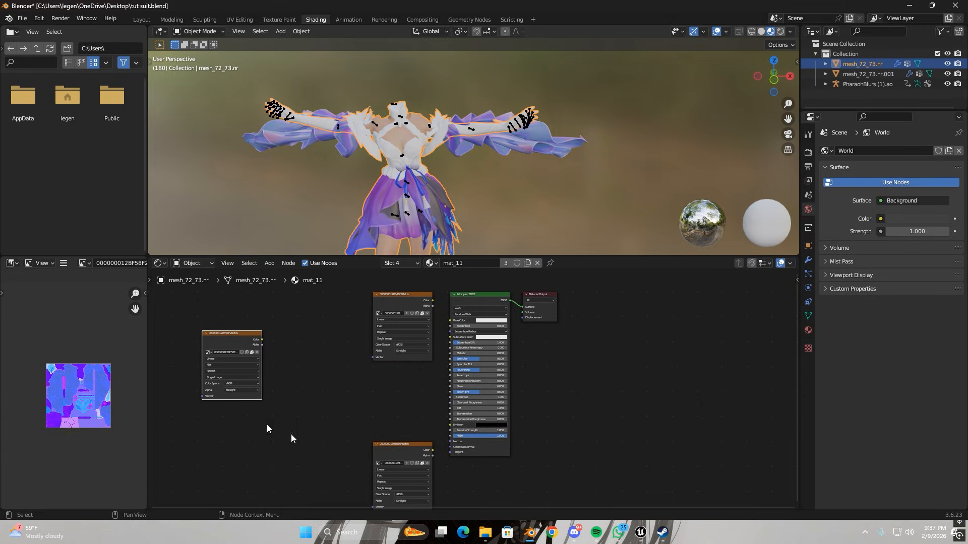
Step: Delete mat_11's lower unconnected image texture node, move the colour texture away from the shader, and connect its Color output to Base Color
left_click(376, 448)
key("x")
left_click_drag(407, 308, 369, 312)
scroll(385, 341, "up", 1)
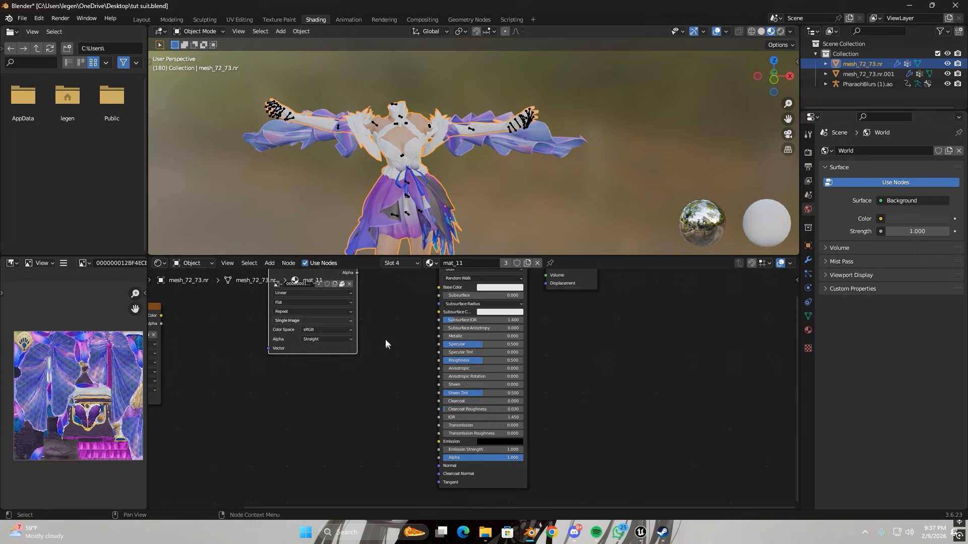
left_click_drag(377, 255, 376, 247)
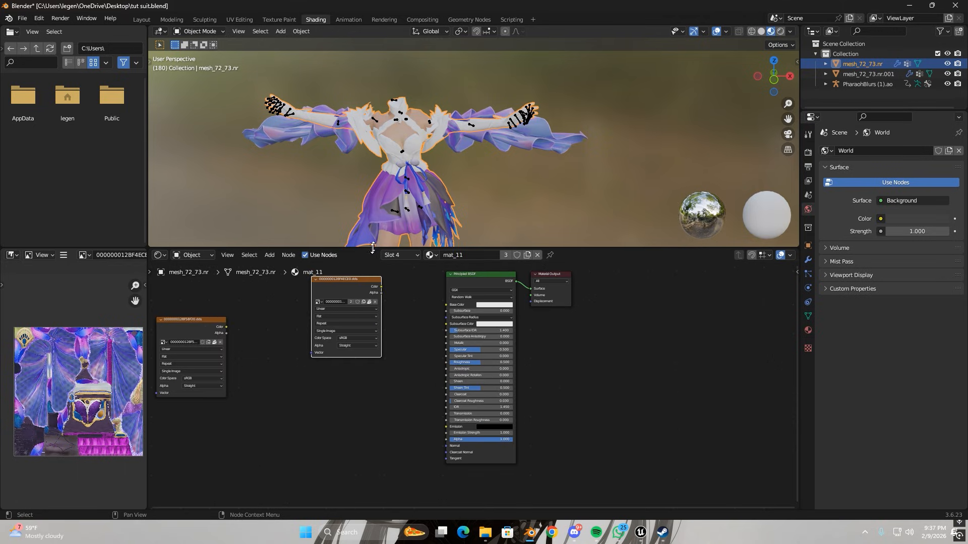
left_click(350, 301)
left_click_drag(381, 286, 446, 305)
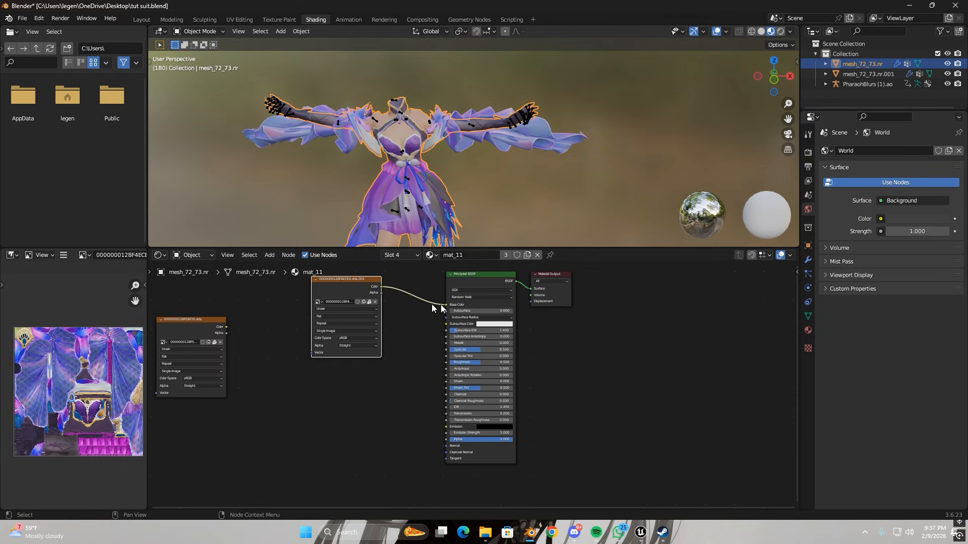
Step: Place mat_11's blue-purple texture node beneath the colour texture and add a Separate Color node fed by its Color output
left_click_drag(342, 294, 309, 285)
left_click_drag(195, 335, 307, 367)
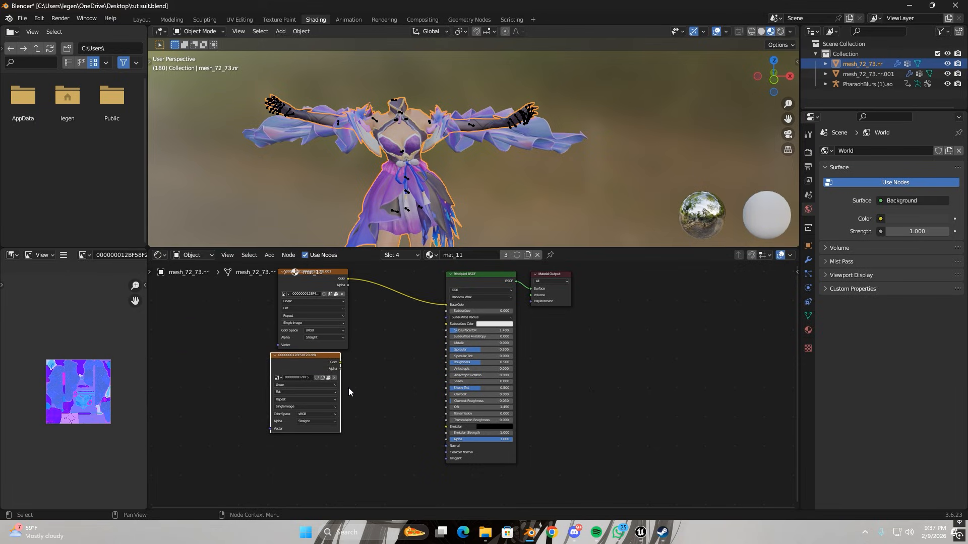
scroll(257, 330, "up", 2)
left_click_drag(266, 330, 248, 361)
middle_click_drag(259, 362, 240, 370)
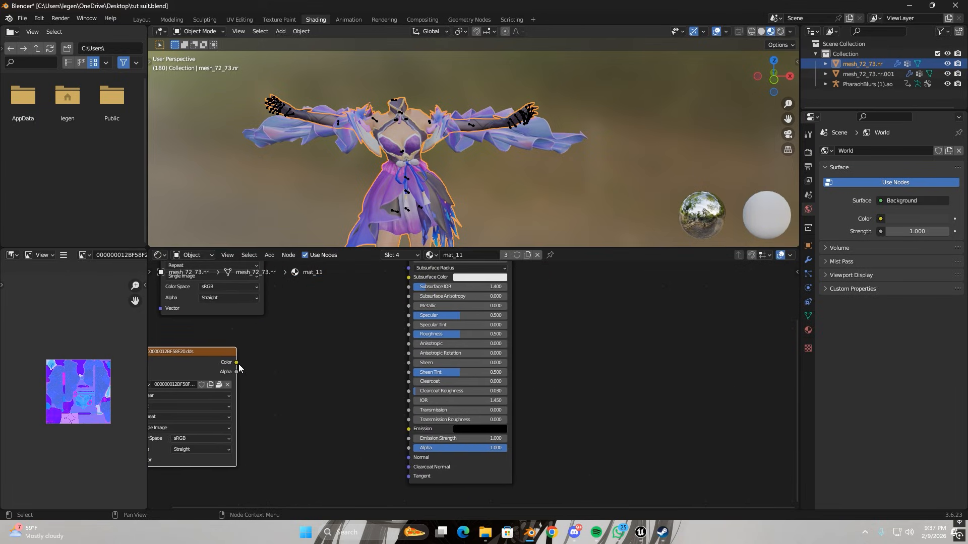
left_click_drag(237, 362, 290, 347)
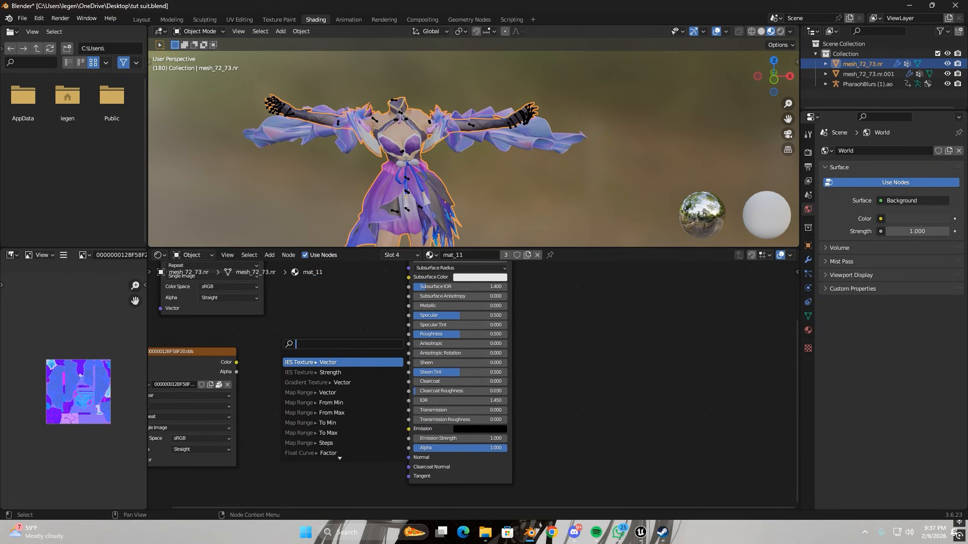
type("seprate")
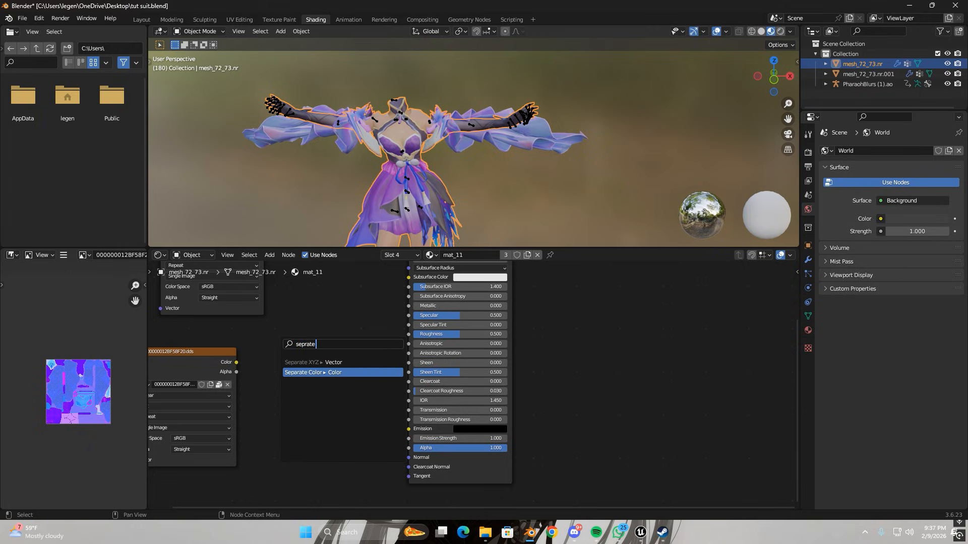
left_click(386, 374)
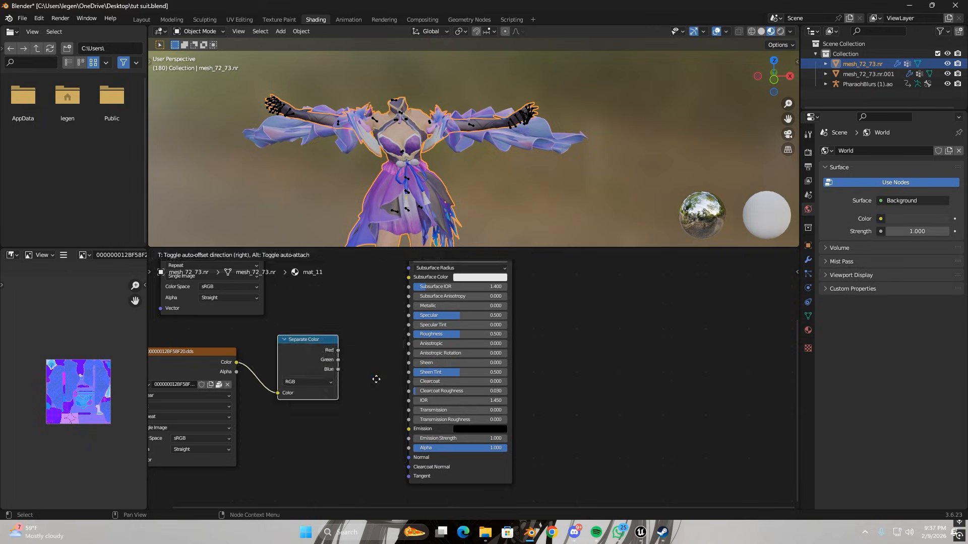
left_click(374, 386)
Step: In mat_11, connect Separate Color's Red to Roughness and Green to Metallic, and the blue-purple texture's Color to Specular
scroll(373, 379, "down", 1)
middle_click_drag(364, 354, 369, 385)
left_click_drag(352, 391, 419, 370)
left_click_drag(351, 398, 418, 343)
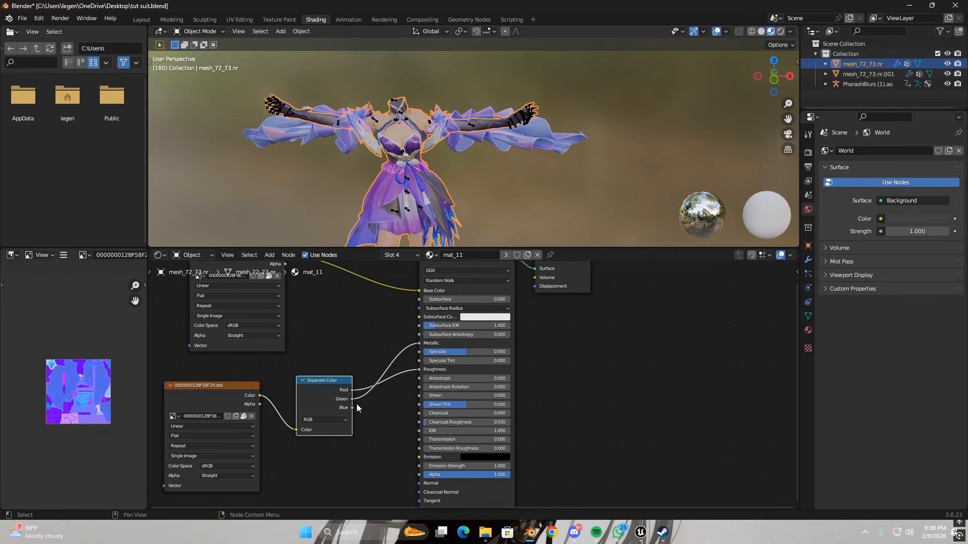
middle_click_drag(354, 407, 352, 396)
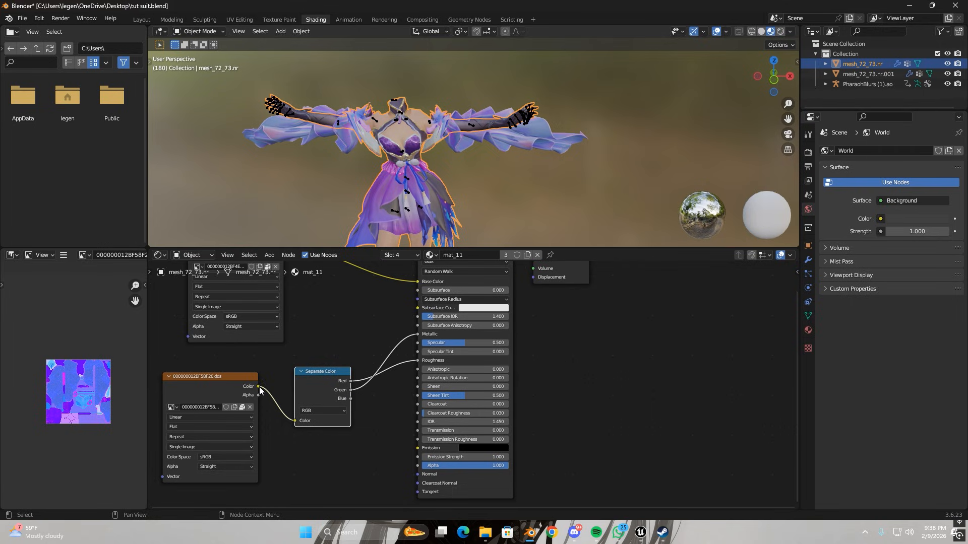
left_click_drag(258, 388, 421, 342)
scroll(303, 81, "up", 3)
middle_click_drag(312, 88, 354, 104)
middle_click_drag(398, 308, 399, 321)
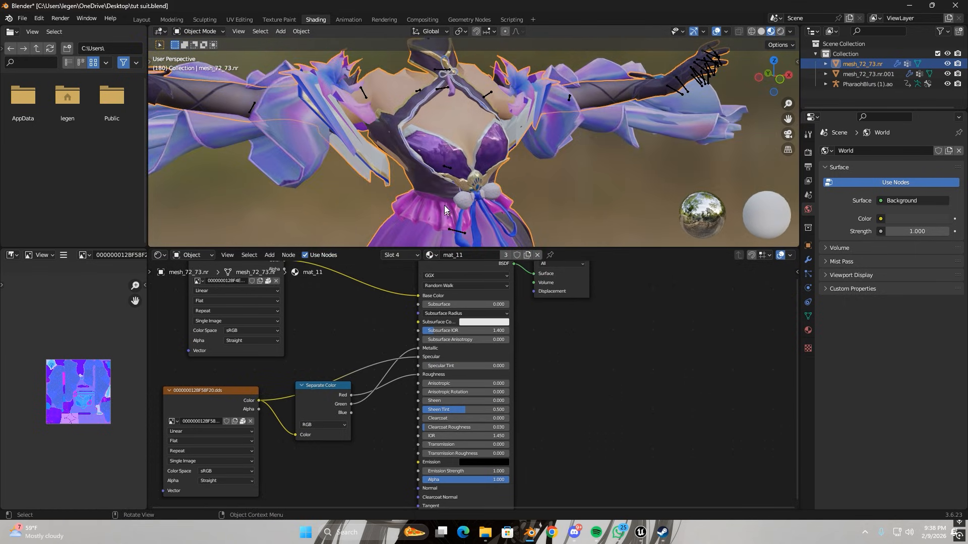
middle_click_drag(445, 209, 427, 201)
scroll(427, 201, "down", 4)
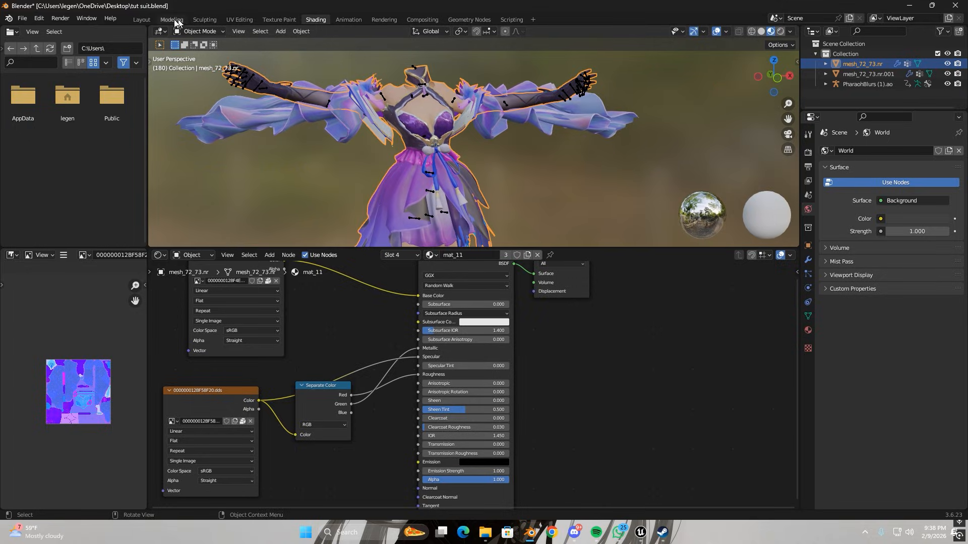
Step: Select the armature and set its skeleton to Rest Position
left_click(586, 92)
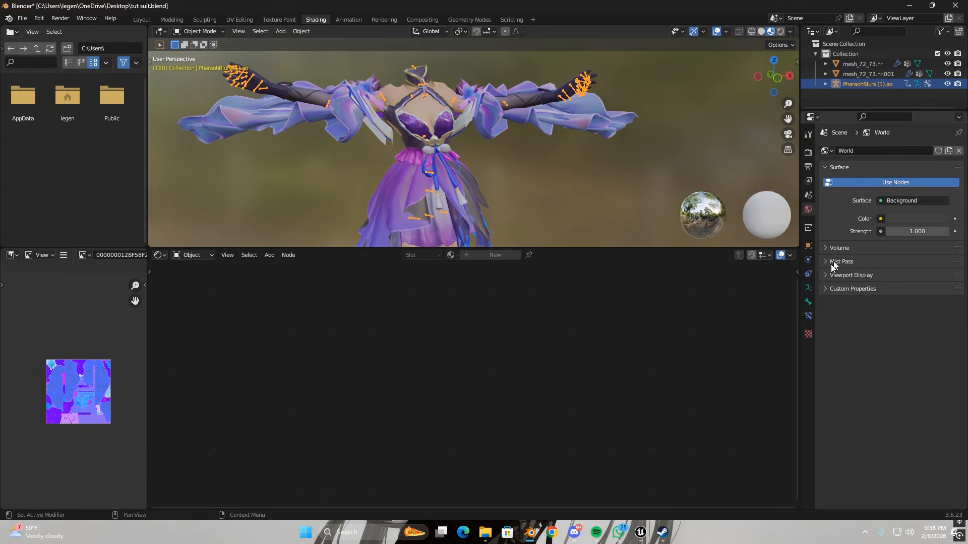
left_click(808, 287)
left_click(916, 183)
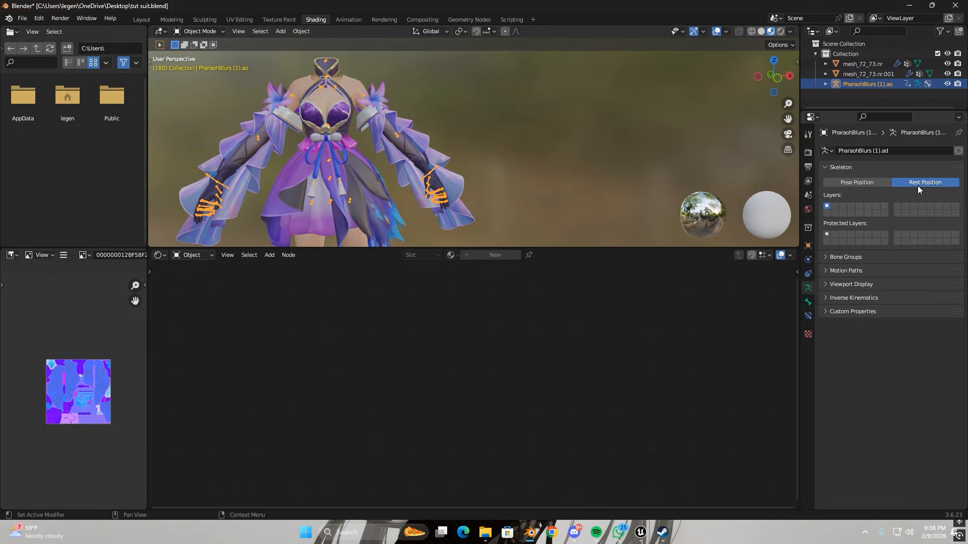
Step: Select the outfit's body mesh mesh_72_73.nr and switch to its mat_10 material
scroll(391, 60, "up", 2)
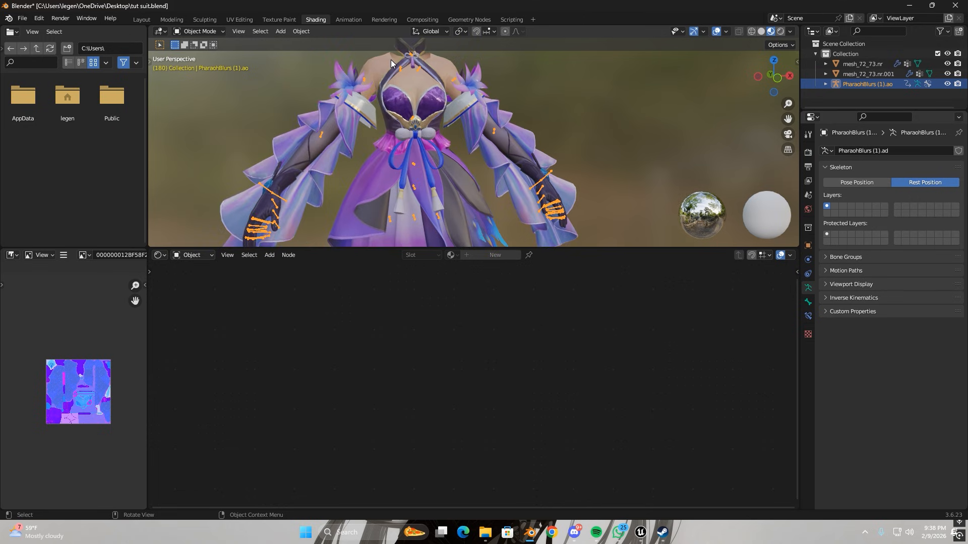
left_click(399, 95)
scroll(394, 113, "up", 2)
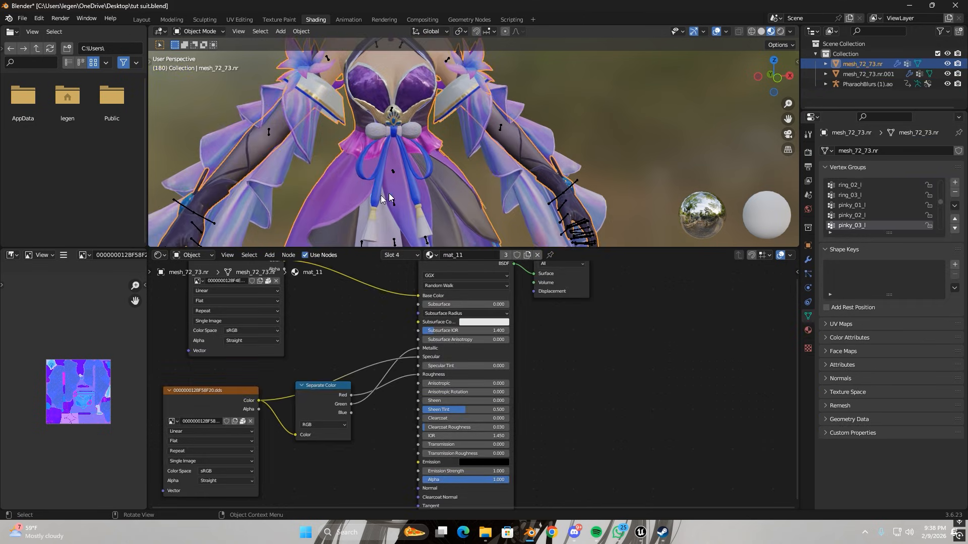
left_click(402, 253)
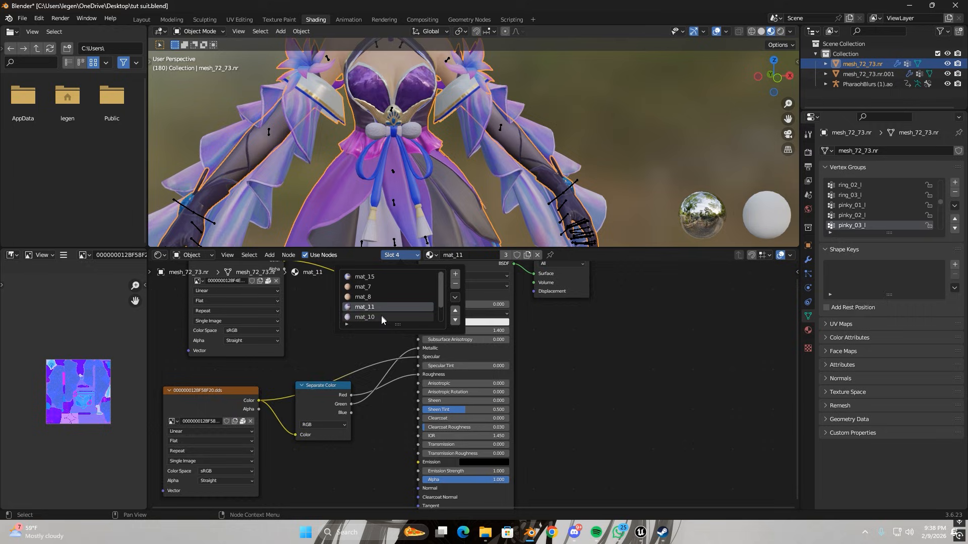
left_click(381, 317)
middle_click_drag(270, 385, 274, 384)
scroll(274, 384, "up", 1)
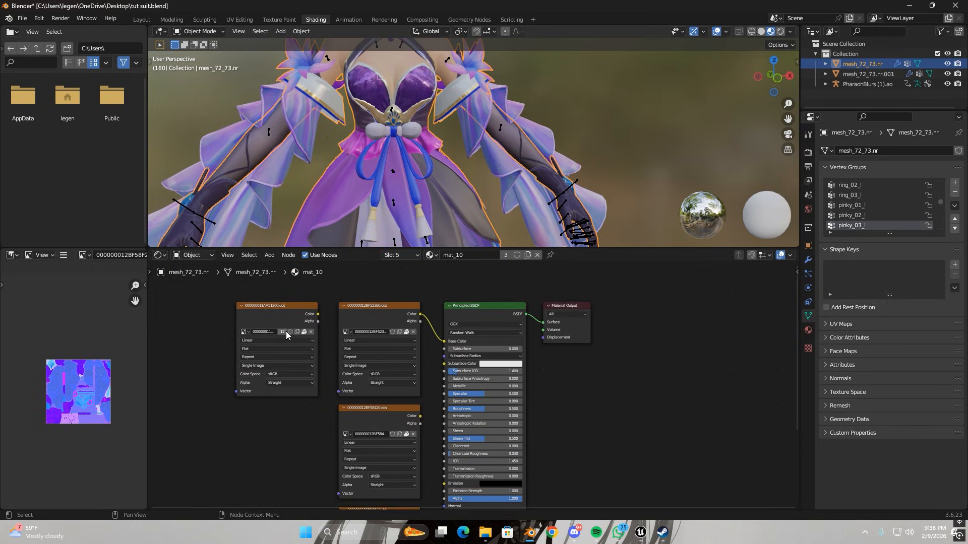
Step: Delete mat_10's outermost image texture node and the blank one beneath the purple texture
left_click(274, 325)
key("x")
left_click(363, 417)
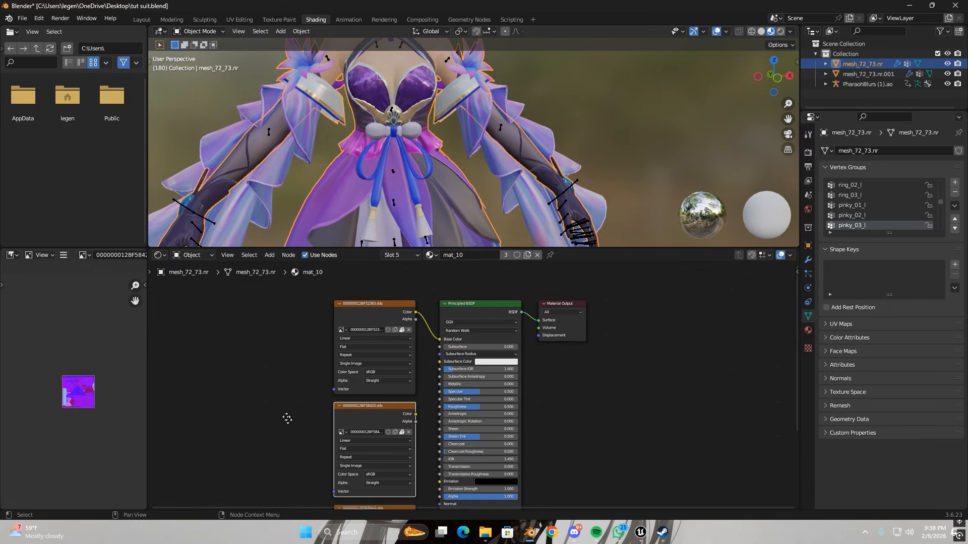
middle_click_drag(286, 417, 290, 372)
left_click(349, 458)
key("x")
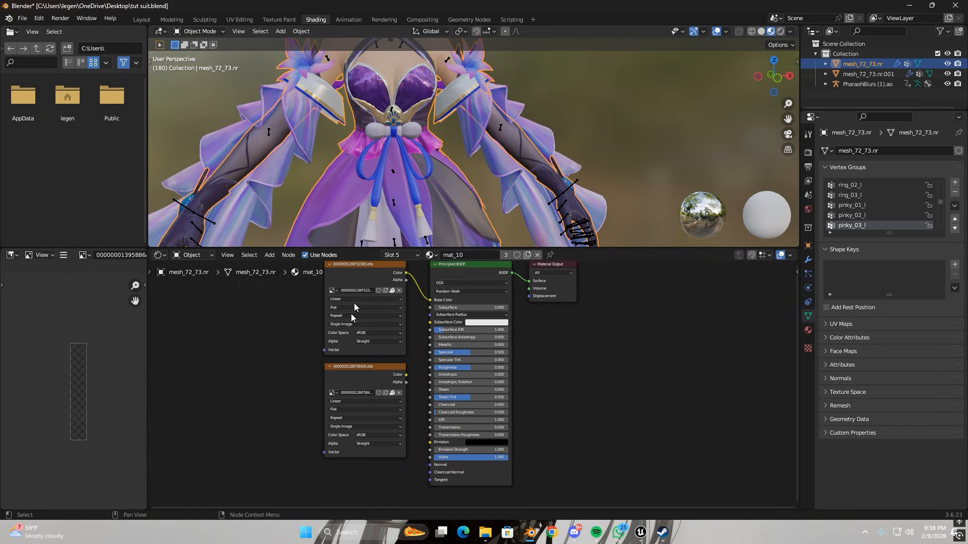
Step: Move mat_10's two texture nodes away from the shader and add a Separate Color node fed by the purple texture's Color output
left_click_drag(353, 275, 196, 282)
left_click_drag(358, 377, 344, 359)
type("seprat")
left_click(368, 388)
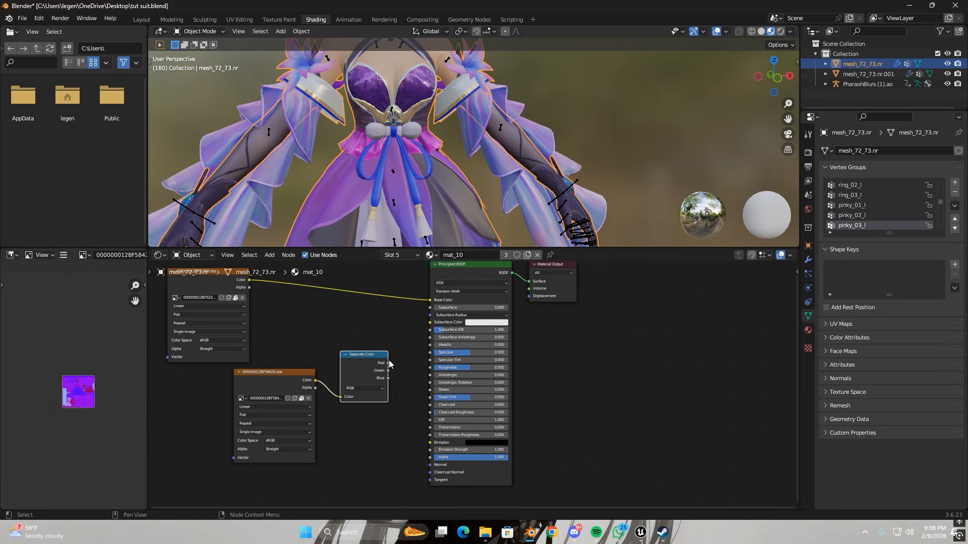
Step: In mat_10, connect Separate Color's Red to Roughness and Green to Metallic, and the purple texture's Color to Specular
left_click(308, 386)
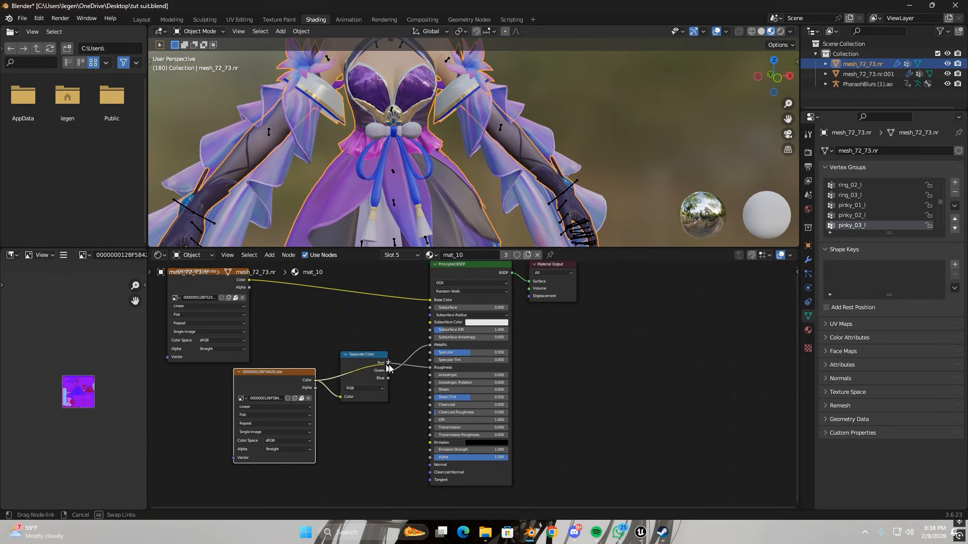
left_click_drag(387, 363, 430, 352)
middle_click_drag(392, 232, 348, 242)
Step: Switch to the mat_12 material and delete its outermost image texture node and the blank one beneath the pink-blue texture
left_click(398, 255)
left_click(377, 307)
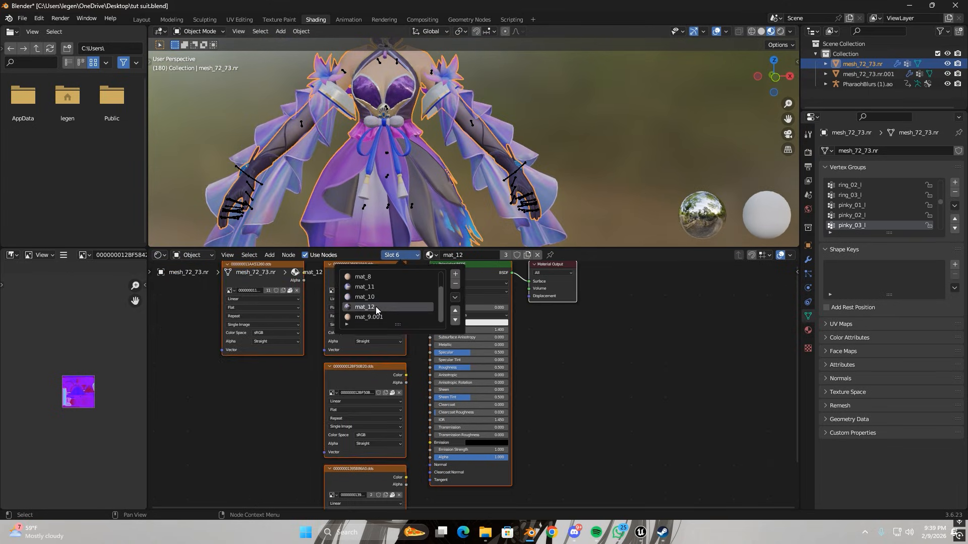
left_click_drag(420, 296, 439, 319)
scroll(402, 212, "down", 2)
middle_click_drag(403, 211, 417, 214)
left_click(337, 321)
key("x")
left_click(386, 465)
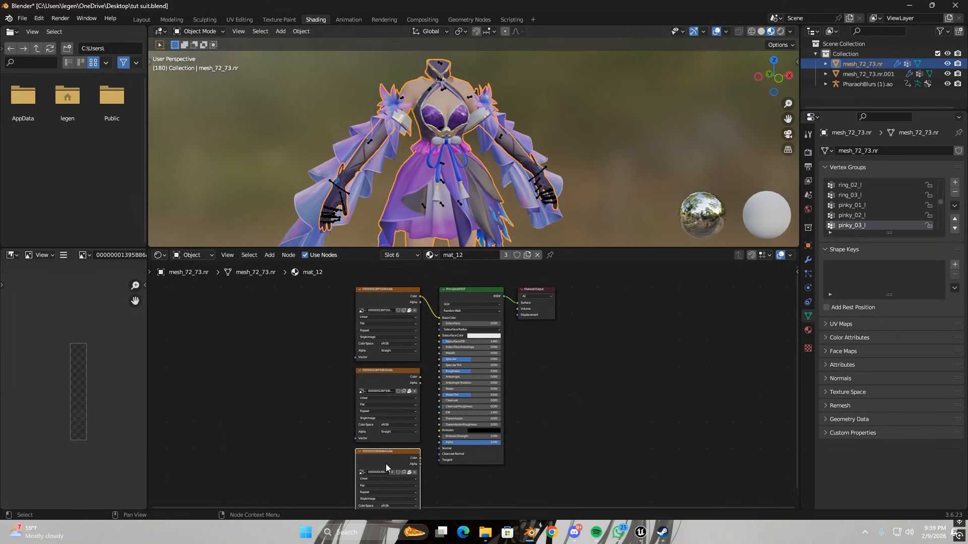
key("x")
Step: Move mat_12's two texture nodes away from the shader and add a Separate Color node fed by the pink-blue texture's Color output
left_click(388, 379)
left_click_drag(387, 301, 295, 311)
scroll(334, 360, "up", 2)
left_click_drag(363, 378, 306, 381)
type("separ")
key("Return")
left_click(362, 384)
Step: In mat_12, connect Separate Color's Red to Roughness and Green to Metallic, and the pink-blue texture's Color to Specular
scroll(391, 424, "up", 2)
left_click_drag(392, 385, 427, 367)
left_click_drag(391, 394, 427, 343)
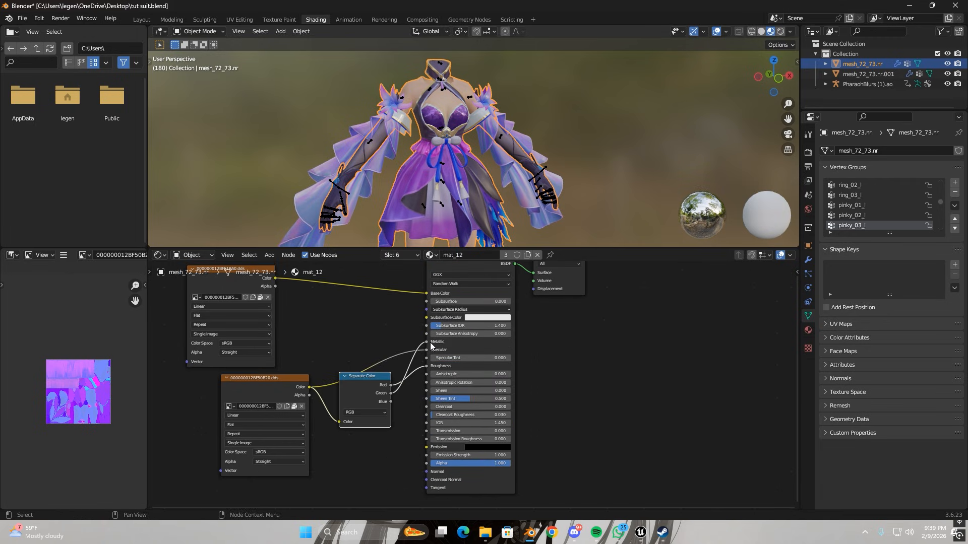
scroll(448, 244, "up", 7)
middle_click_drag(446, 241, 395, 213)
scroll(395, 222, "down", 6)
scroll(394, 213, "up", 5)
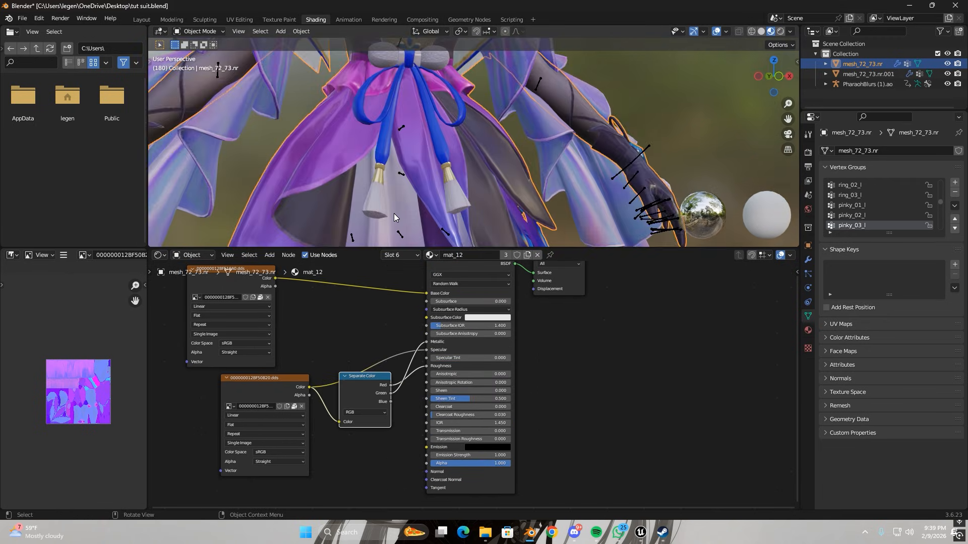
scroll(353, 151, "down", 5)
Step: Select the sleeve mesh mesh_72_73.nr.001 with its mat_15 material and show 000000012BF58F20.dds in the image editor
left_click(308, 224)
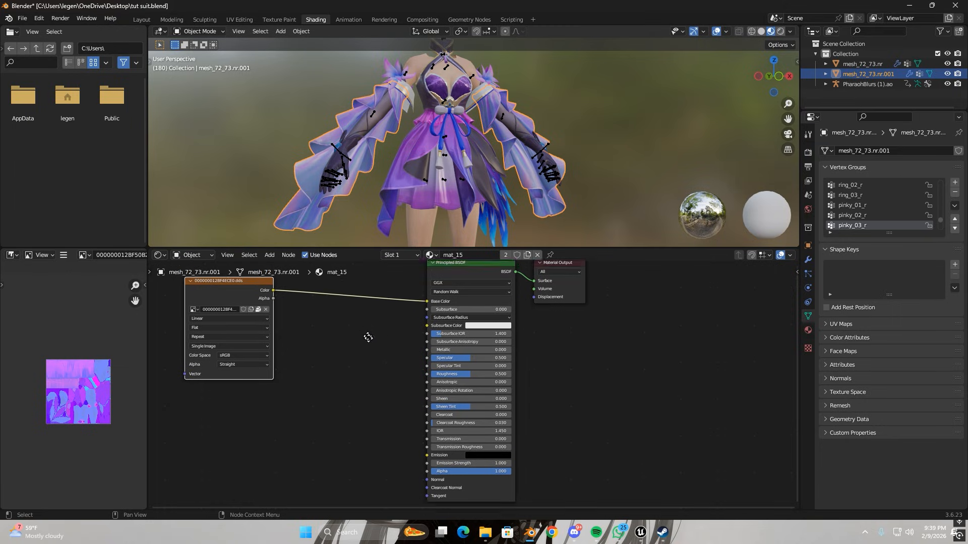
middle_click_drag(257, 312, 265, 332)
left_click(228, 304)
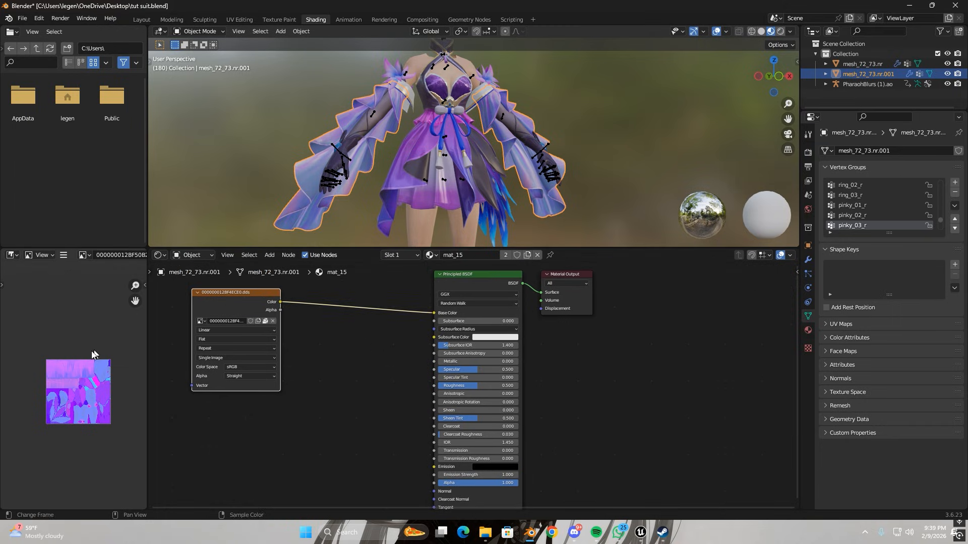
left_click(478, 283)
left_click(195, 301)
left_click(446, 290)
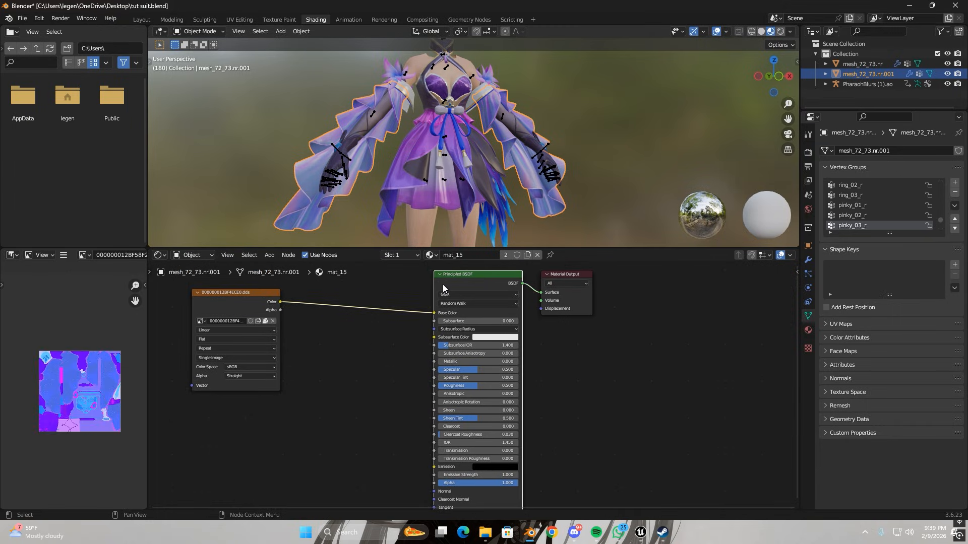
left_click(245, 304)
scroll(129, 358, "up", 3)
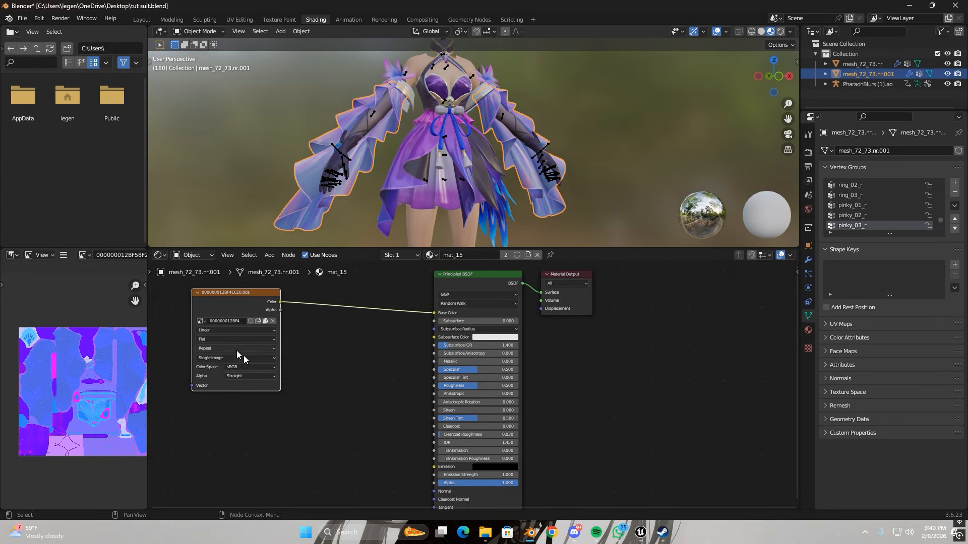
Step: Connect the Color output of mat_15's texture node to the shader's Specular input as well
middle_click_drag(252, 242, 322, 293)
middle_click_drag(404, 340, 392, 337)
middle_click_drag(360, 297, 388, 306)
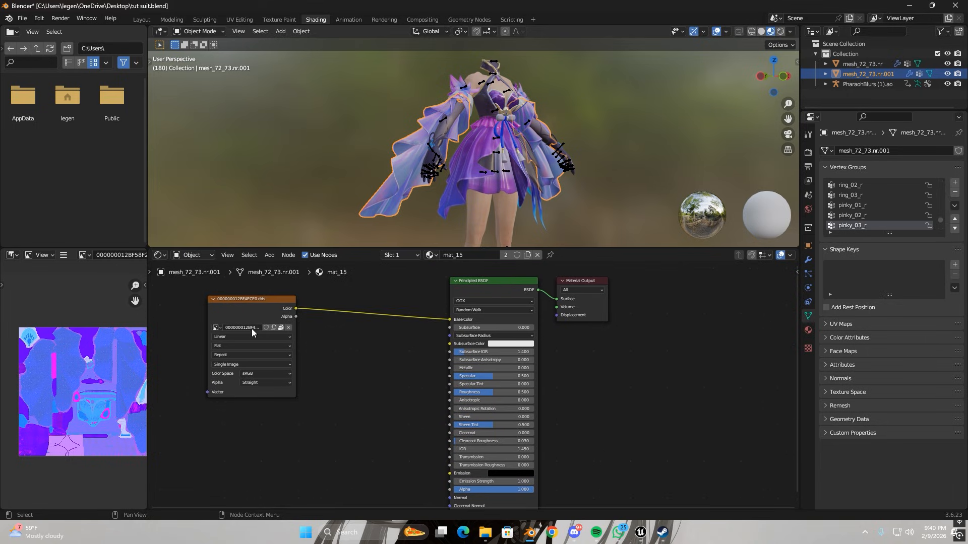
middle_click_drag(89, 401, 76, 405)
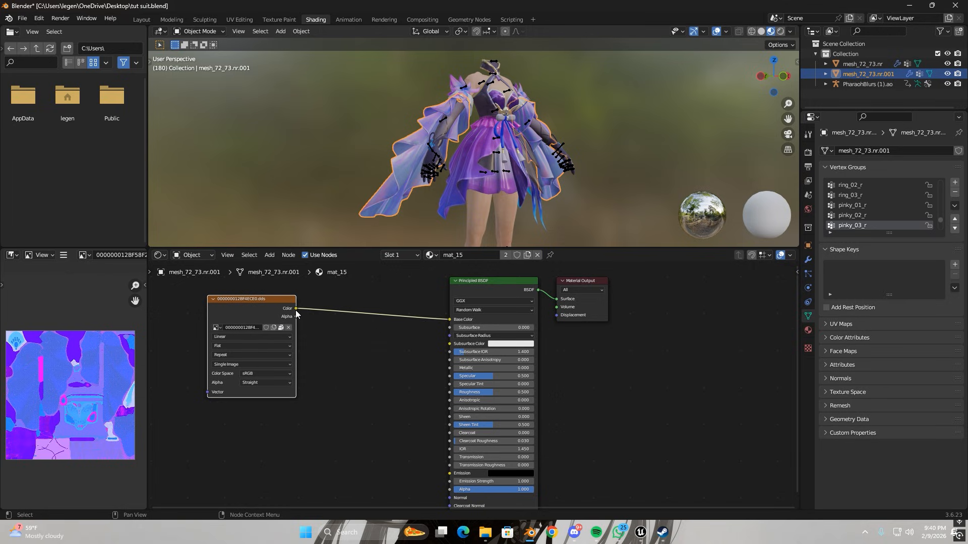
left_click_drag(296, 308, 448, 374)
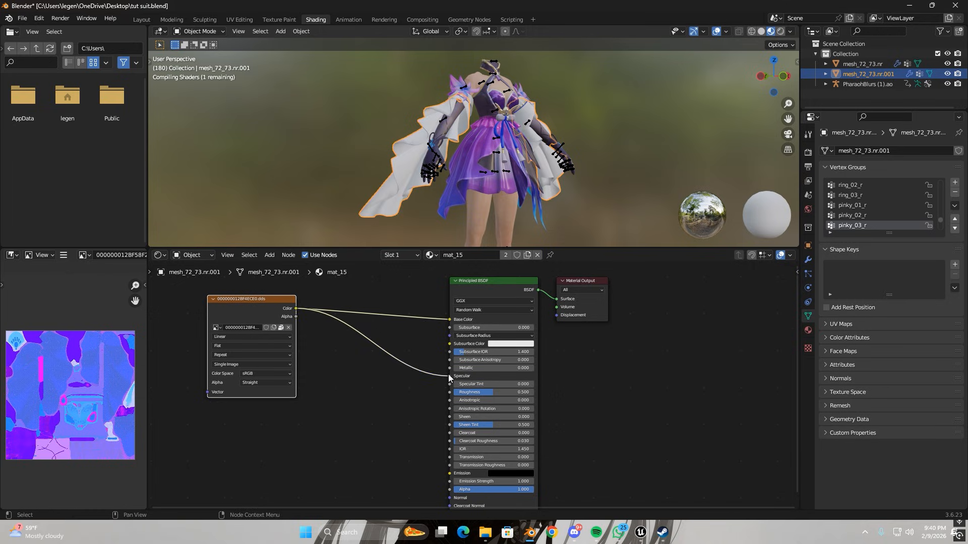
middle_click_drag(464, 239, 413, 243)
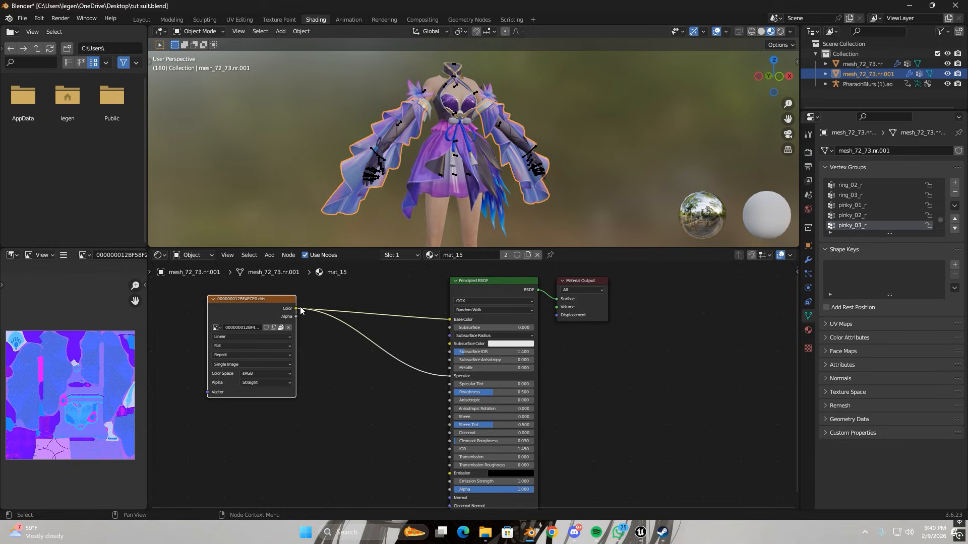
Step: Add a Separate Color node fed by mat_15's texture Color, connecting Red to Roughness and Green to Metallic
left_click_drag(296, 309, 342, 386)
type("sepa")
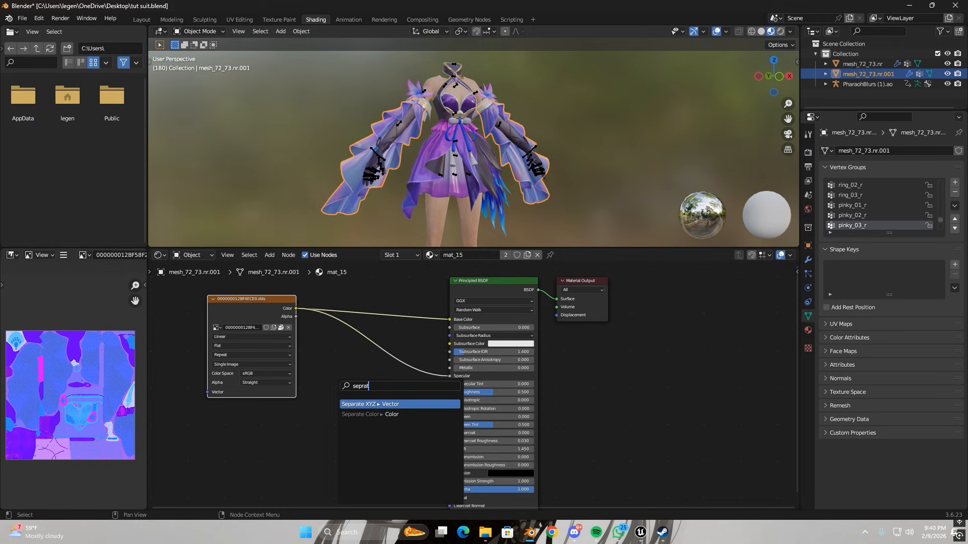
left_click(383, 403)
left_click_drag(382, 391, 449, 391)
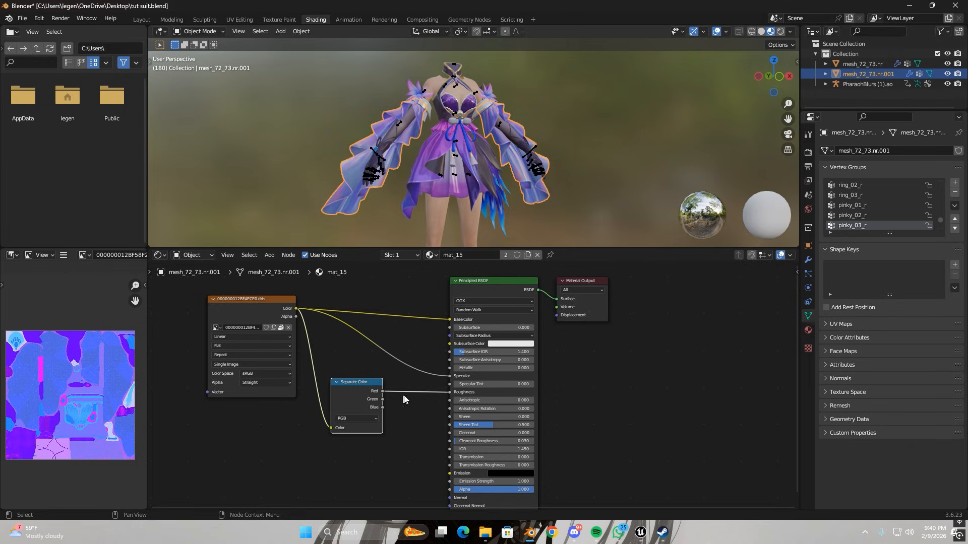
left_click_drag(383, 400, 449, 368)
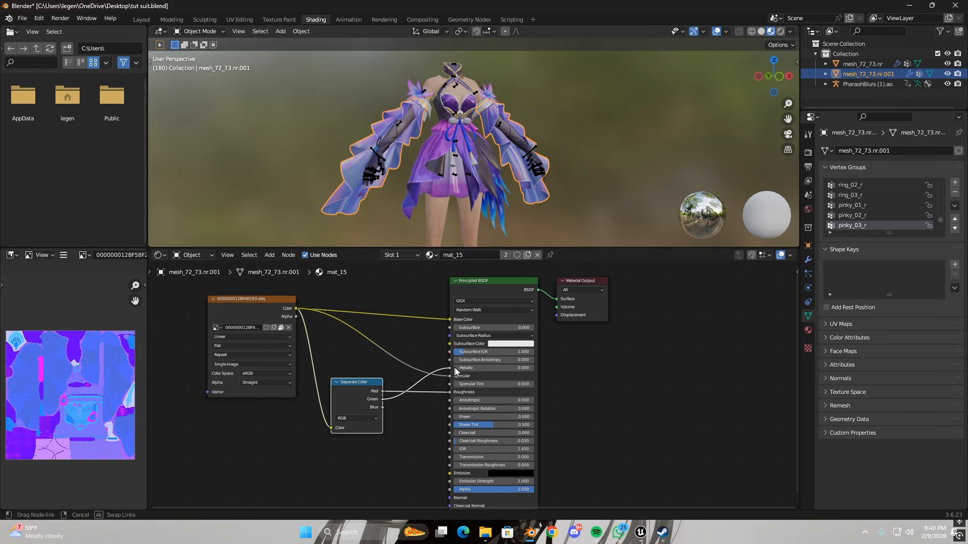
middle_click_drag(391, 207, 399, 184)
Step: Switch to the Layout workspace, deselect everything, and examine the shaded outfit from head to toe
left_click(144, 20)
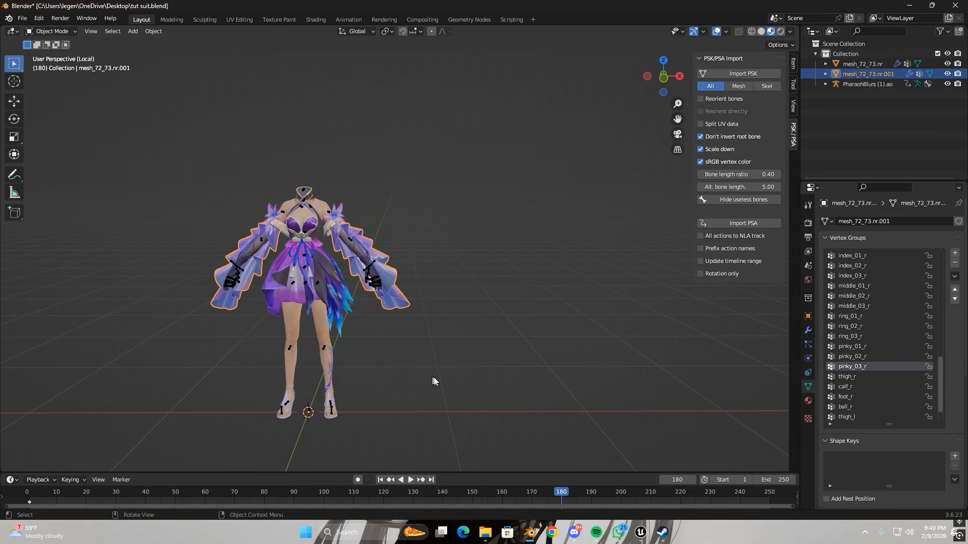
left_click(344, 348)
scroll(353, 343, "up", 5)
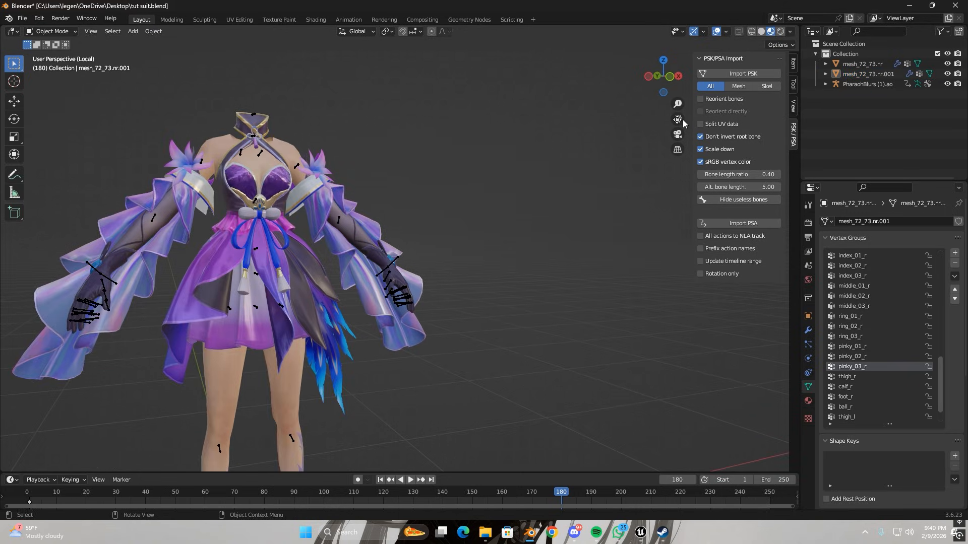
left_click_drag(677, 119, 675, 151)
scroll(403, 262, "down", 4)
middle_click_drag(402, 262, 349, 265)
scroll(392, 286, "up", 1)
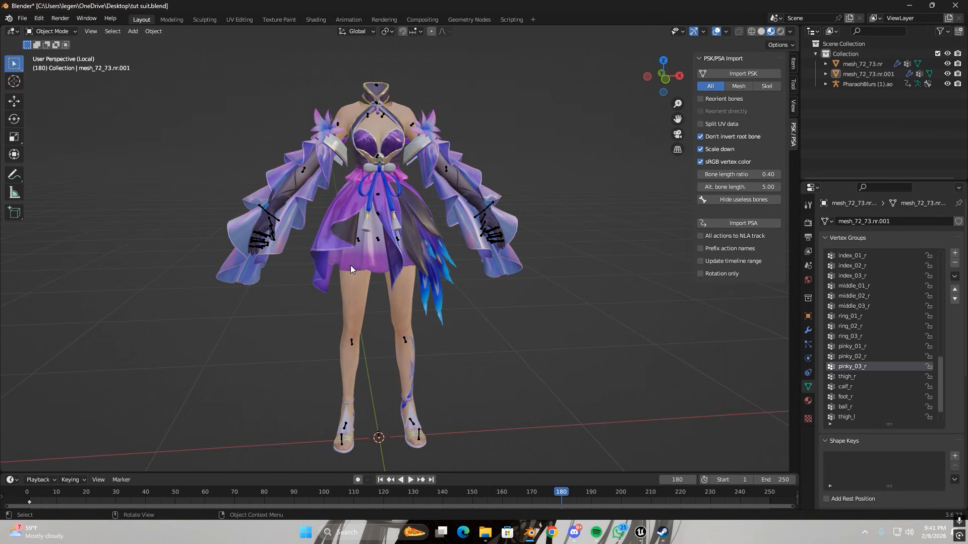